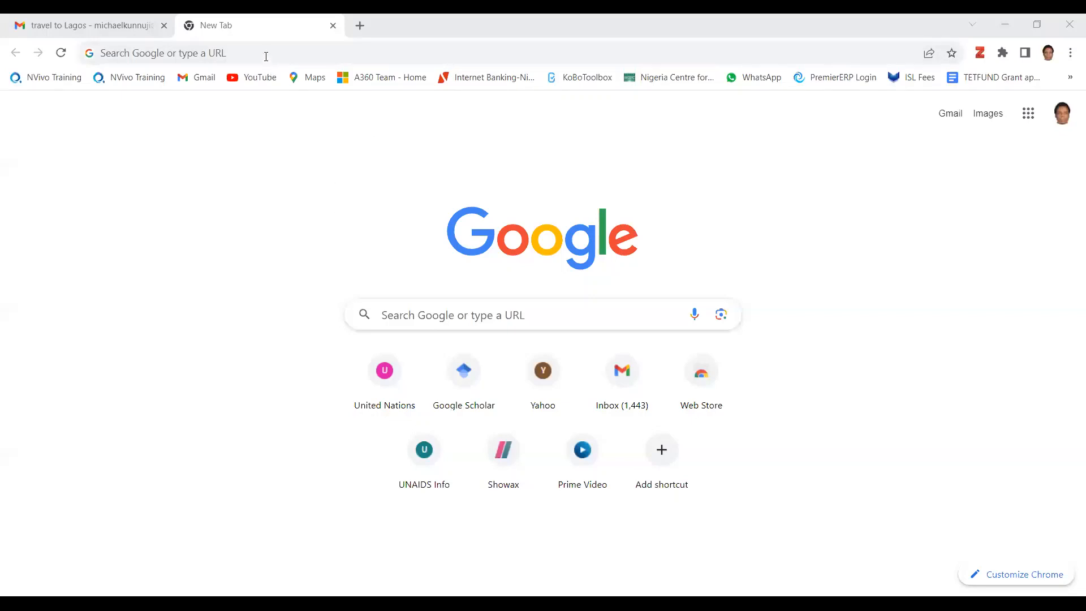
Step: Search Google for "Mental health awareness Nigeria pdf"
click(481, 315)
text(Mental)
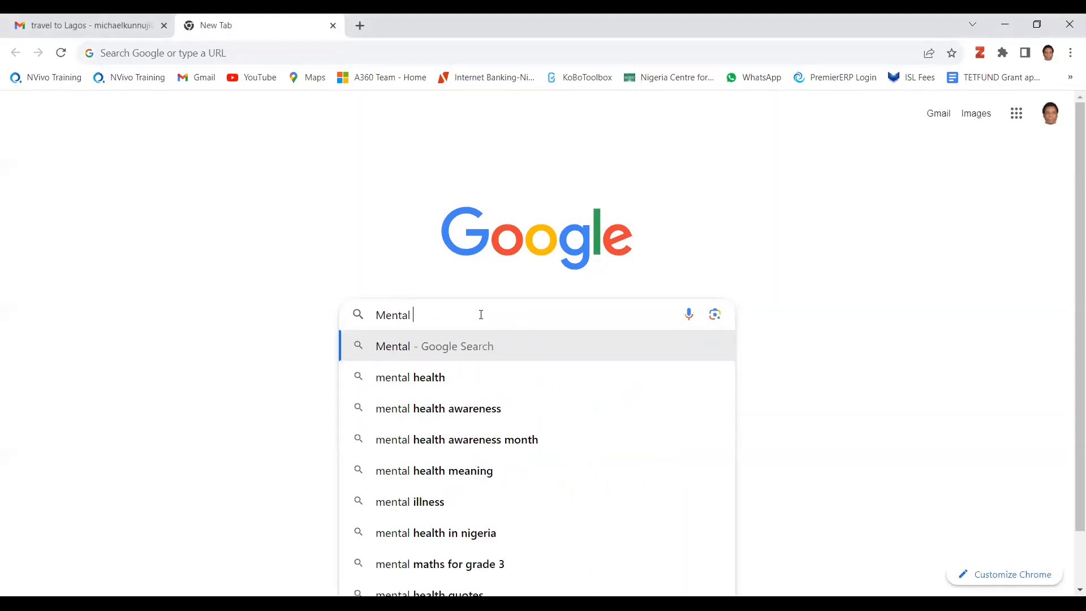
text( health )
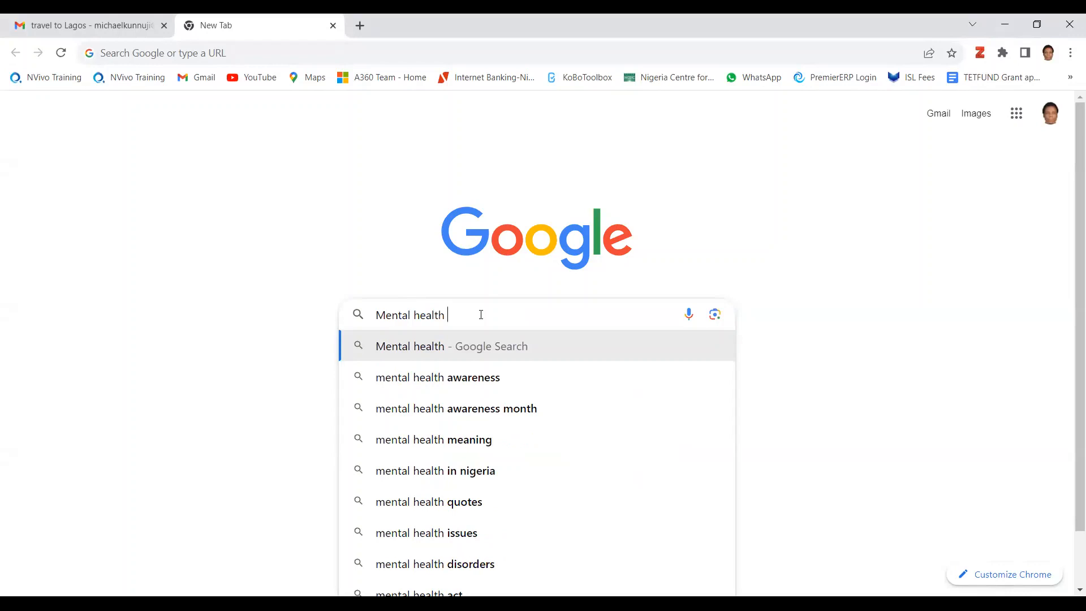
text(awareness )
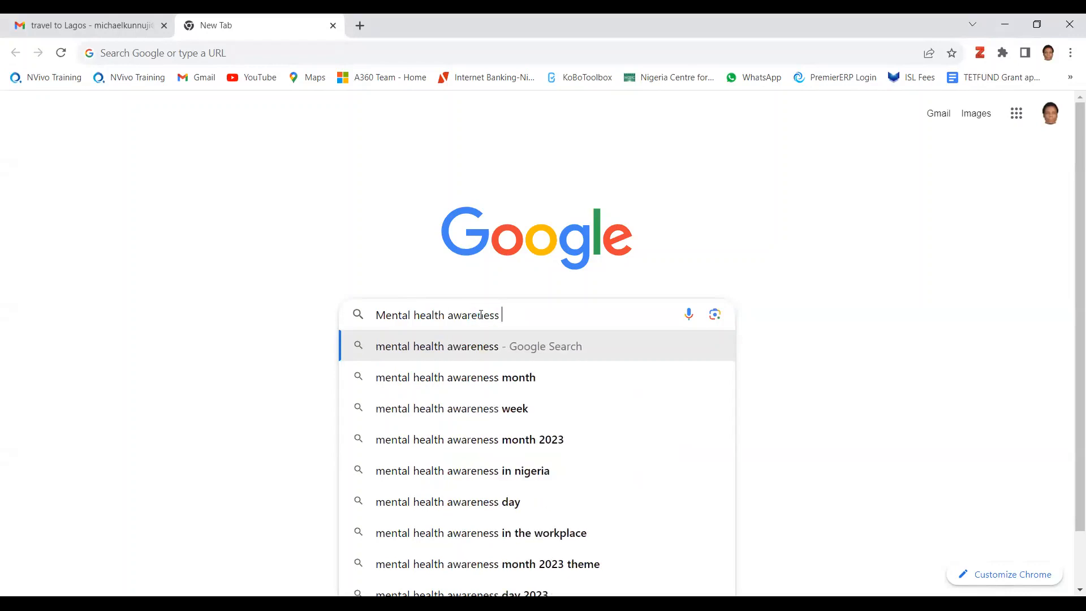
text(Nig)
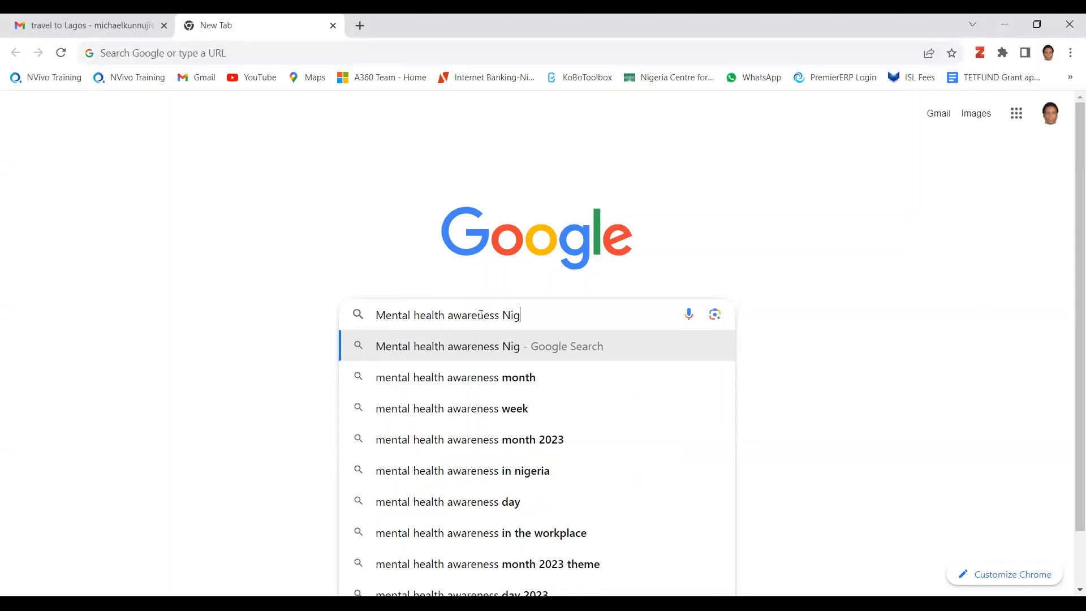
text(eria pdf)
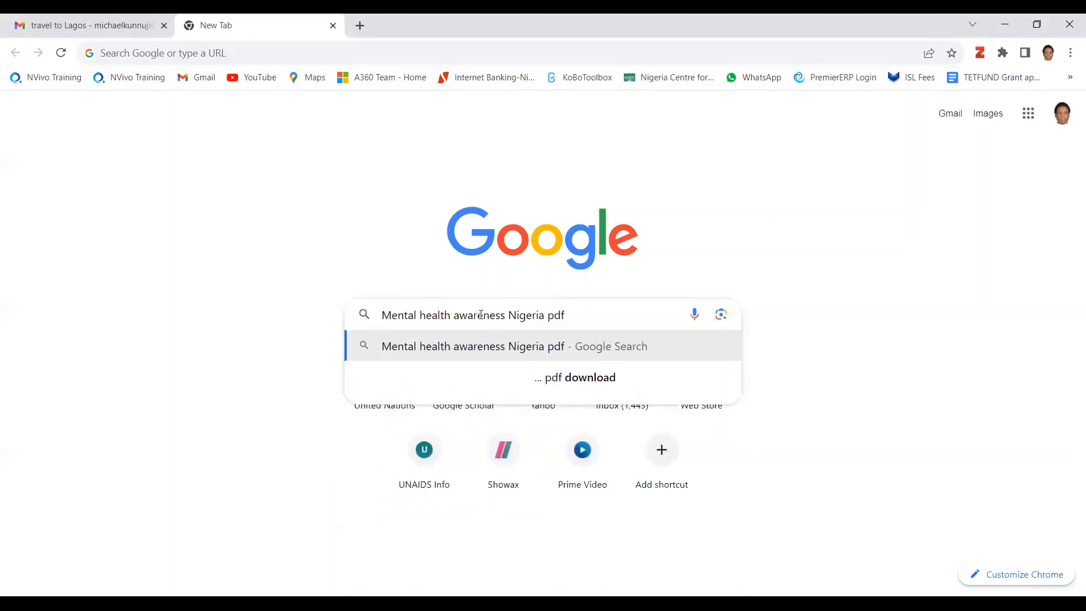
key(Return)
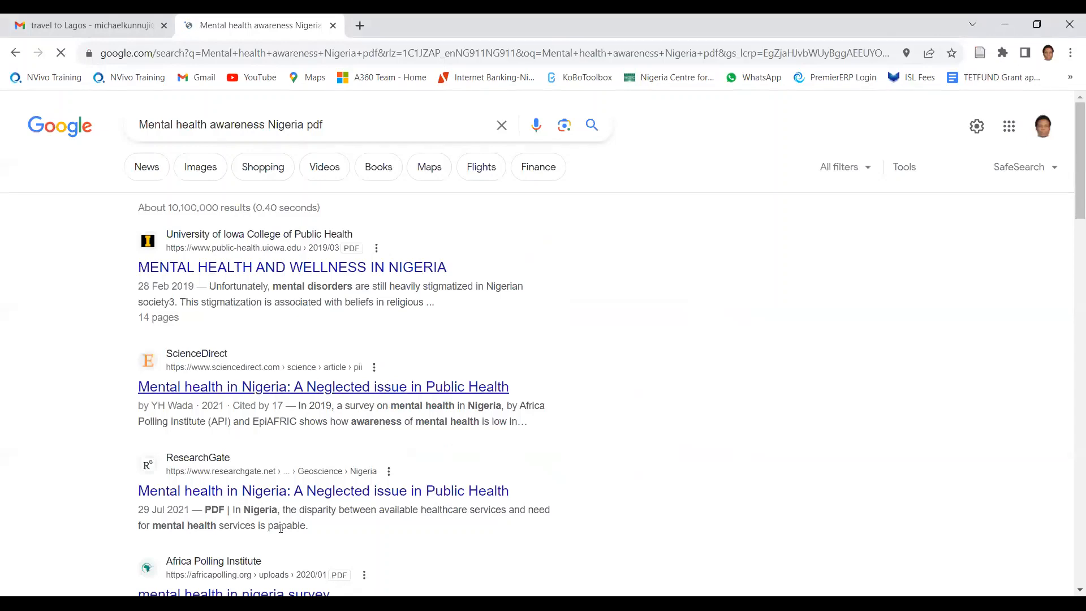
Step: Open the ScienceDirect result "Mental health in Nigeria: A Neglected issue in Public Health" and skim its abstract and introduction
click(280, 388)
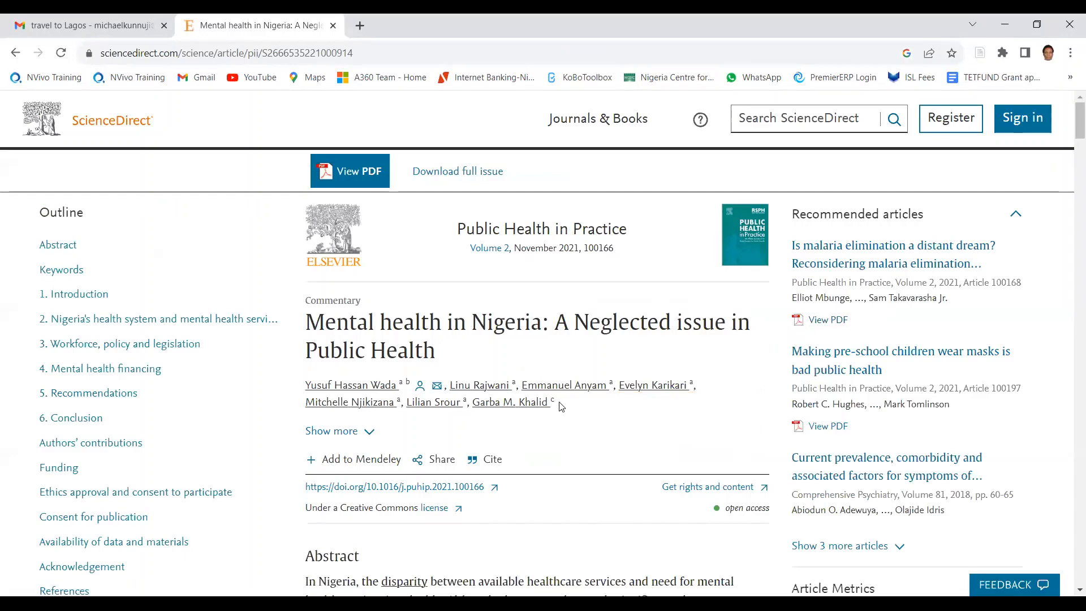
scroll(562, 406, down, 10)
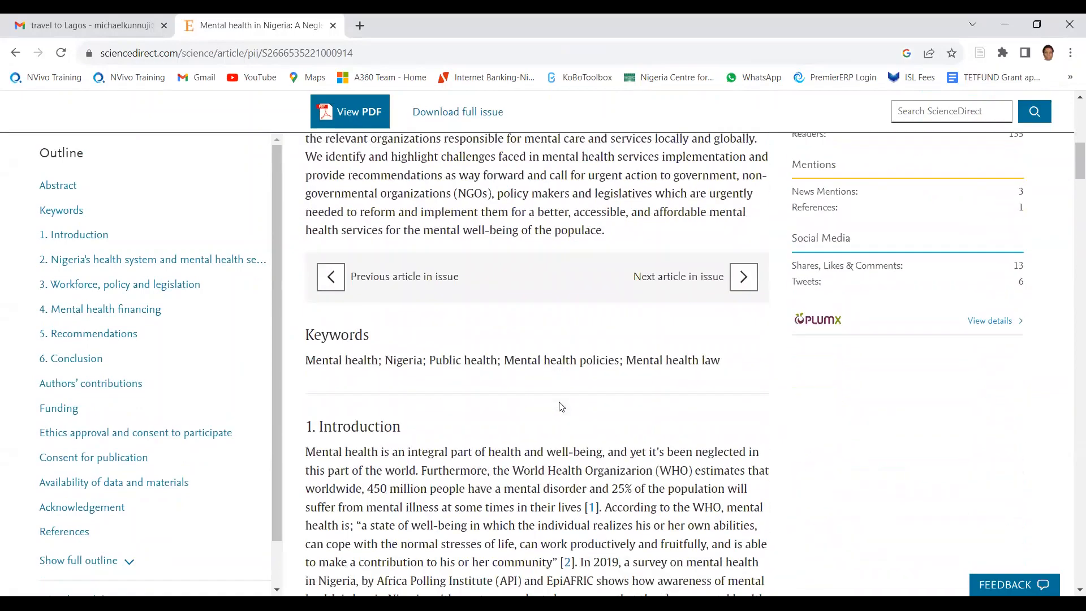
scroll(562, 406, down, 7)
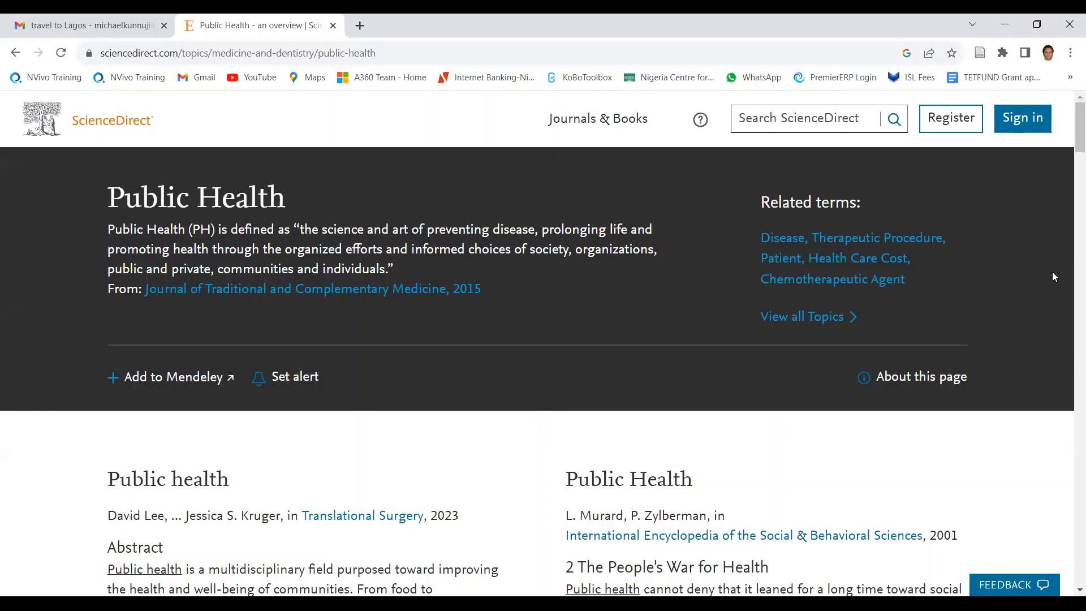
scroll(1055, 277, down, 5)
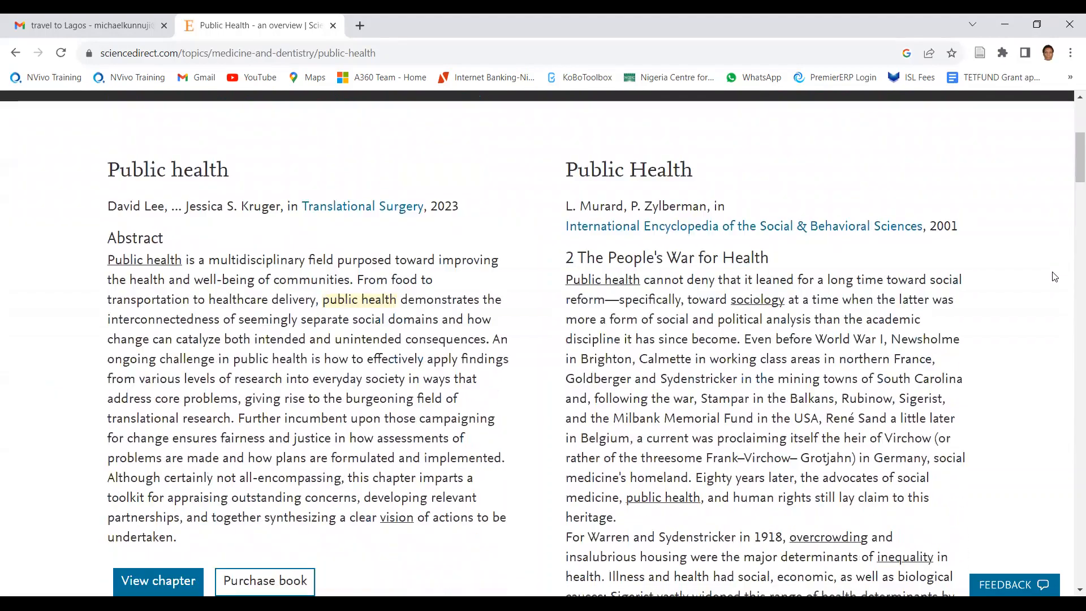
scroll(1054, 277, down, 10)
key(Home)
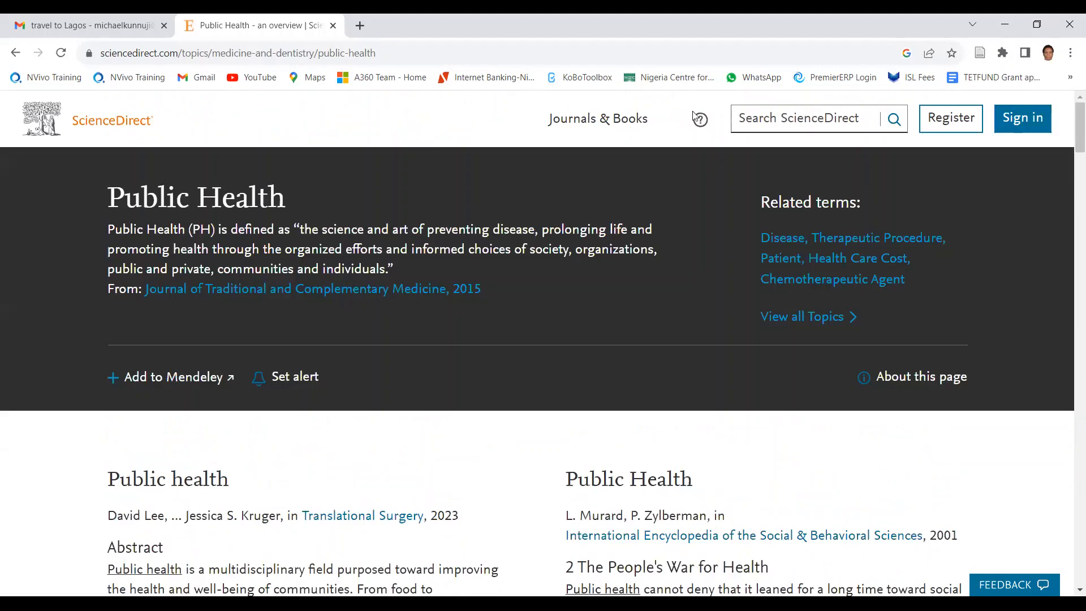
click(16, 54)
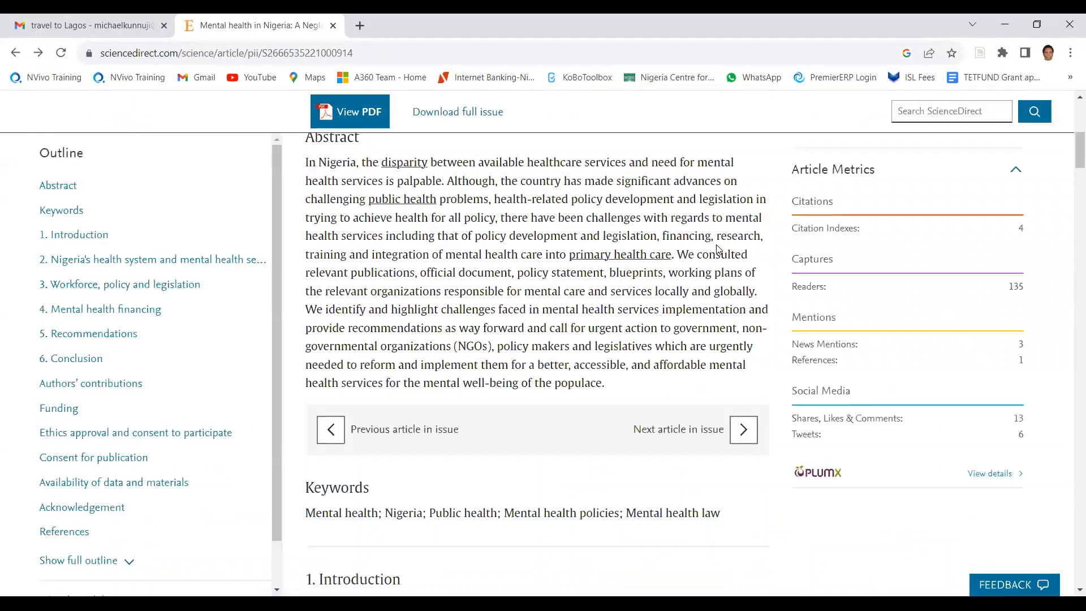
Step: Open the article's PDF version and save it to the Downloads folder as "Mental health Nigeria"
click(353, 110)
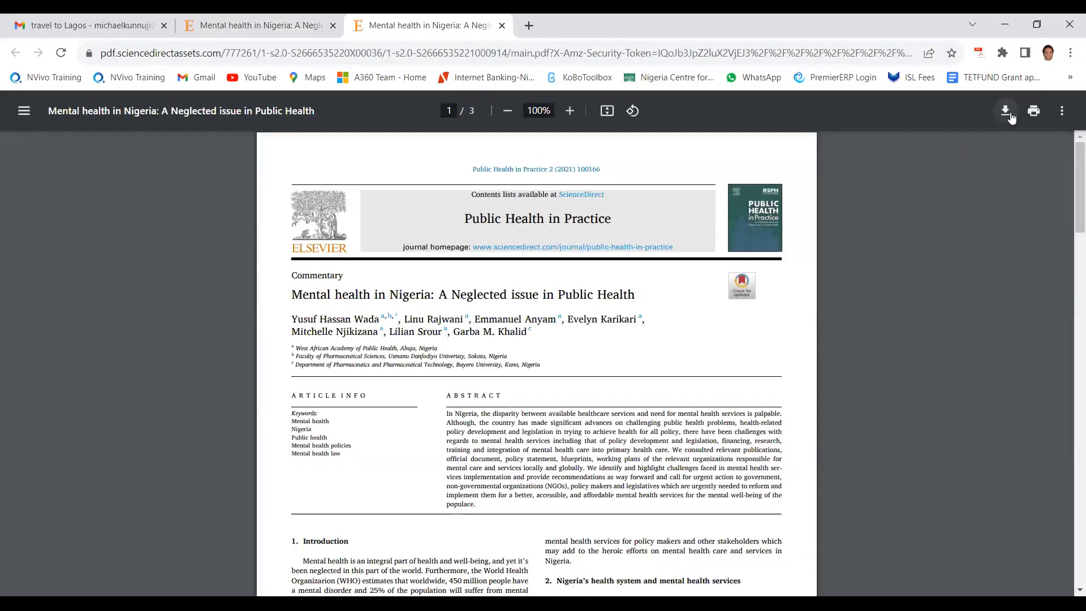
click(1011, 115)
click(1007, 112)
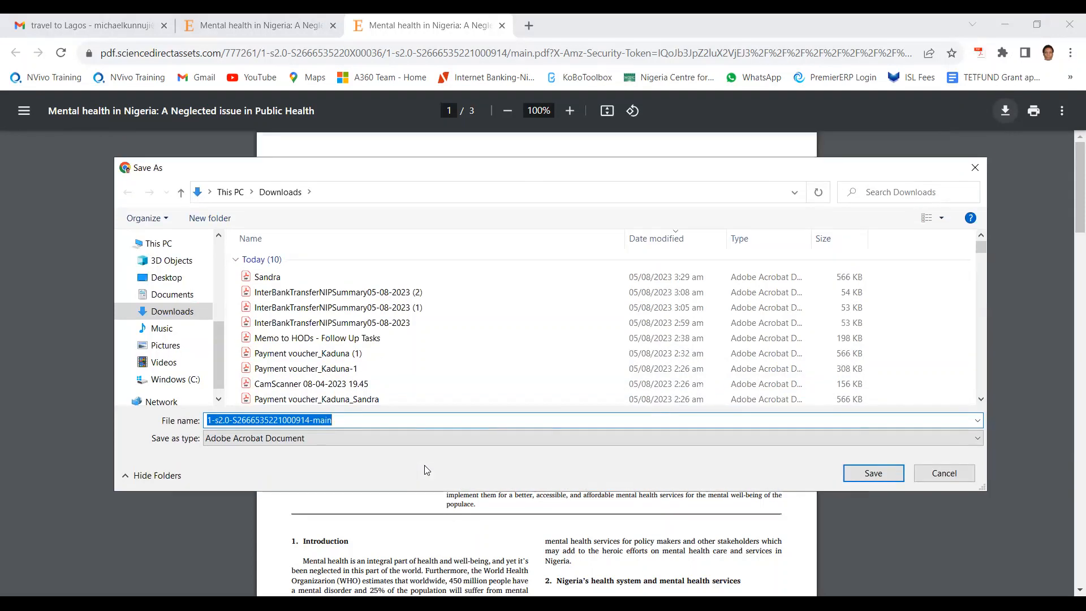
text(Mental)
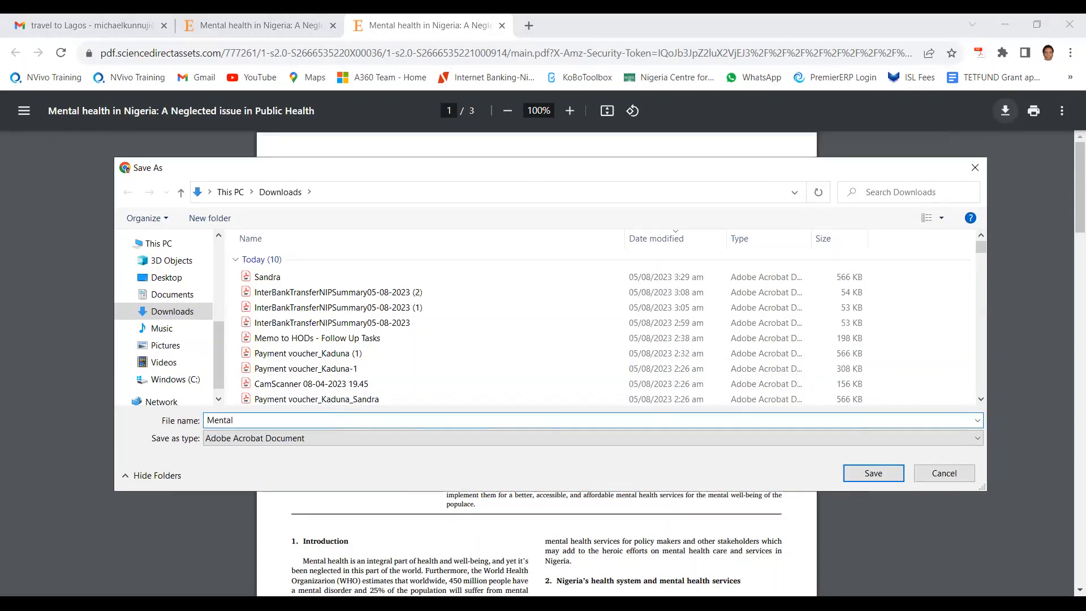
text( health Nigeria)
click(886, 474)
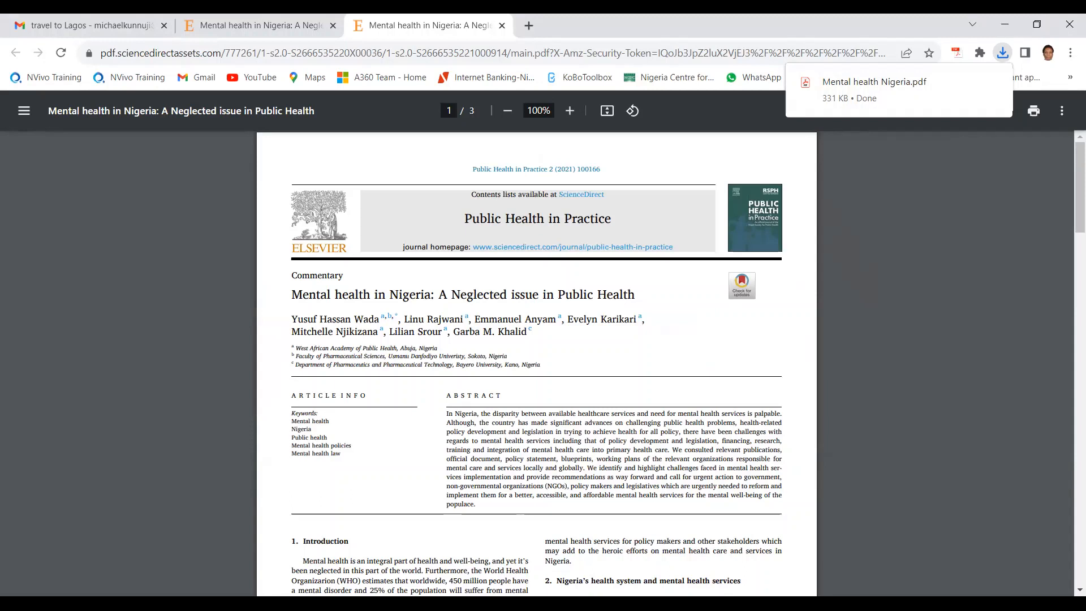
Step: Switch to Zotero and create a new collection named "Mental health" in My Library
key(alt+Tab)
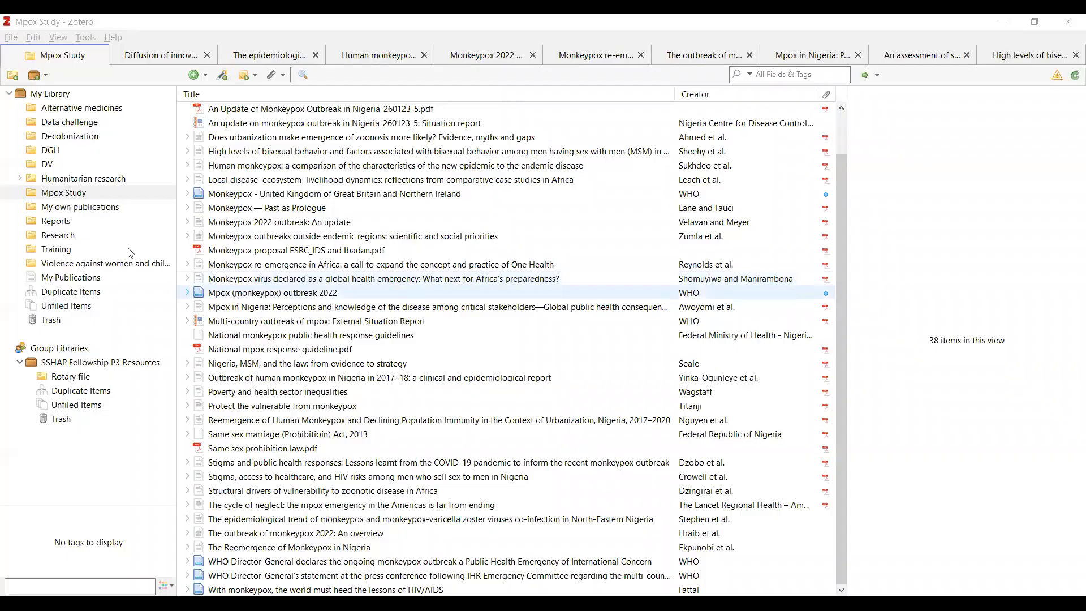
click(13, 75)
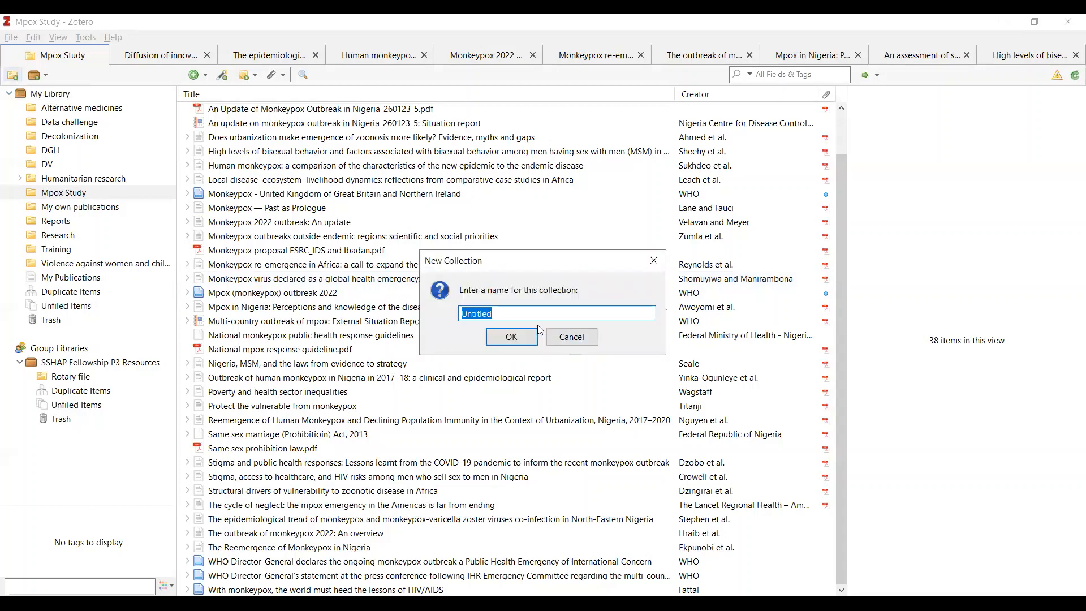
text(Mental health)
click(512, 338)
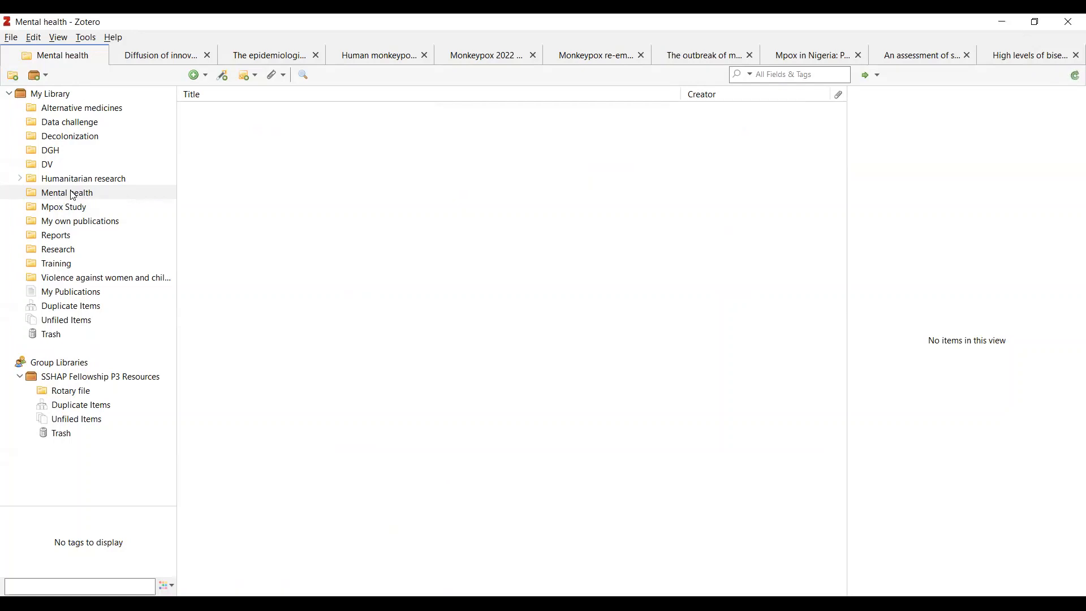
Step: Look through the items in the Mpox Study, Humanitarian research, DGH and Decolonization collections
click(85, 209)
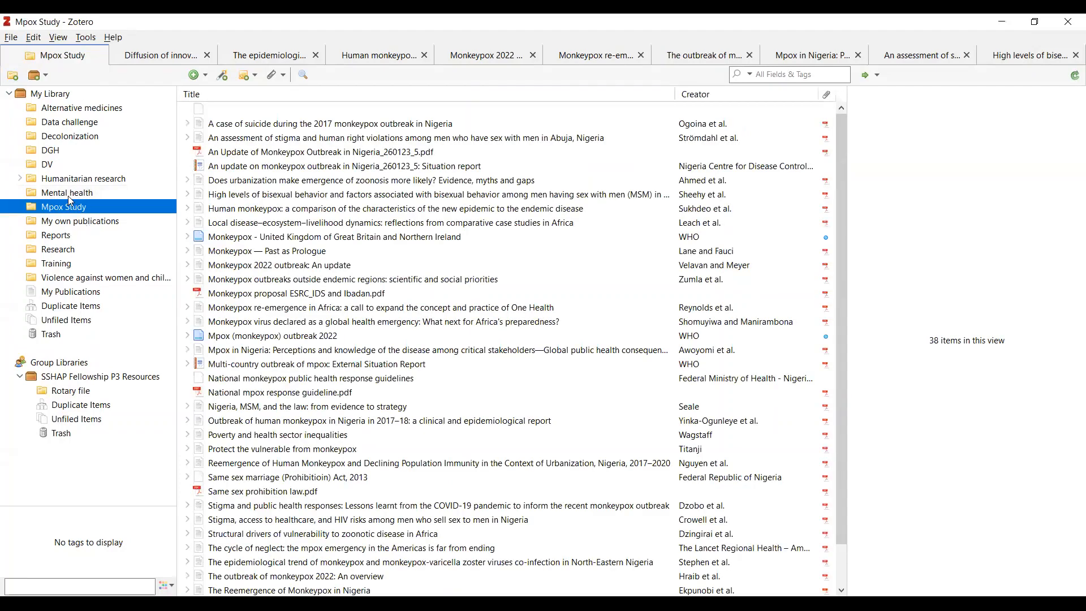
click(95, 184)
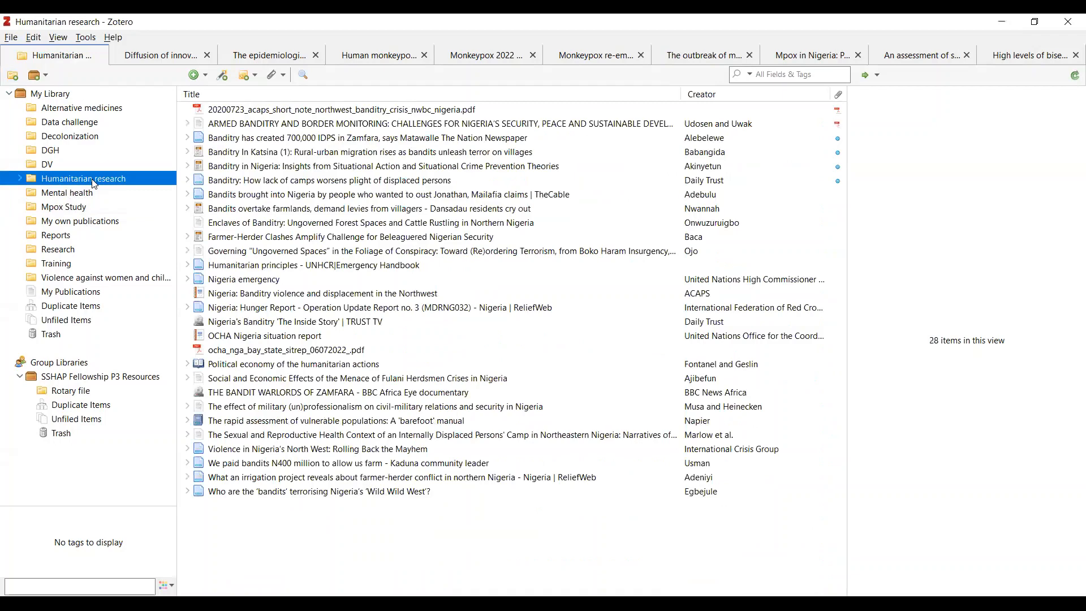
click(57, 152)
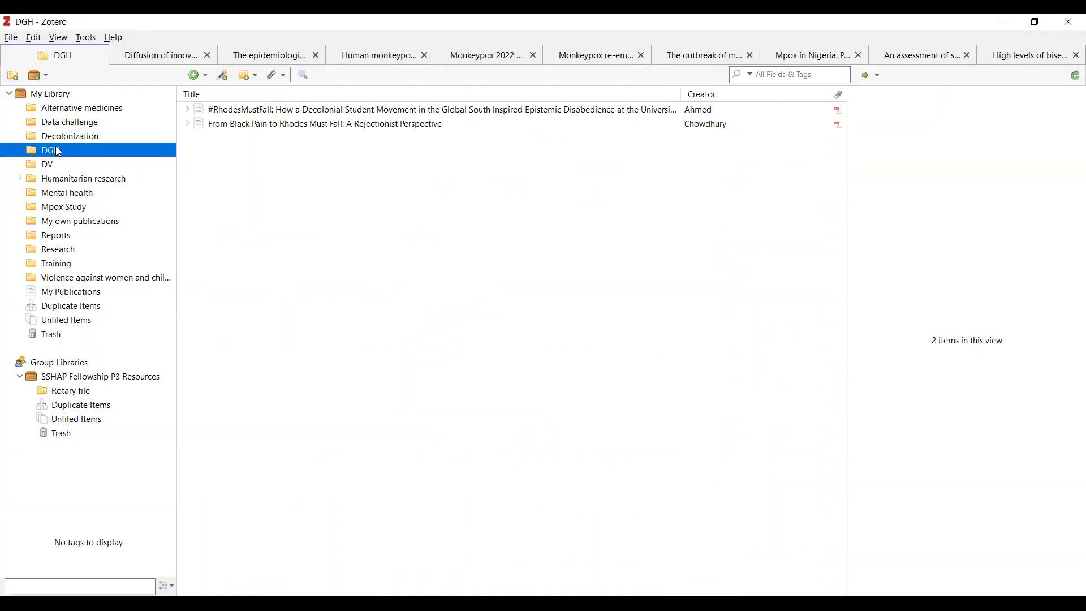
click(82, 139)
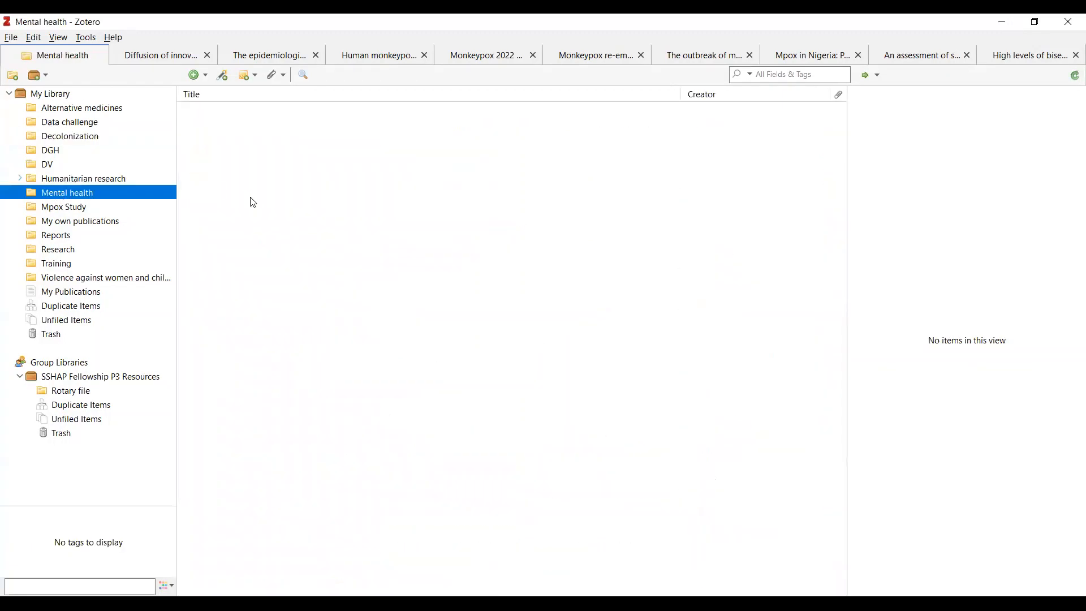
Step: Arrange the Zotero and Downloads windows side by side and add the Mental health Nigeria PDF to the Mental health collection
double_click(260, 28)
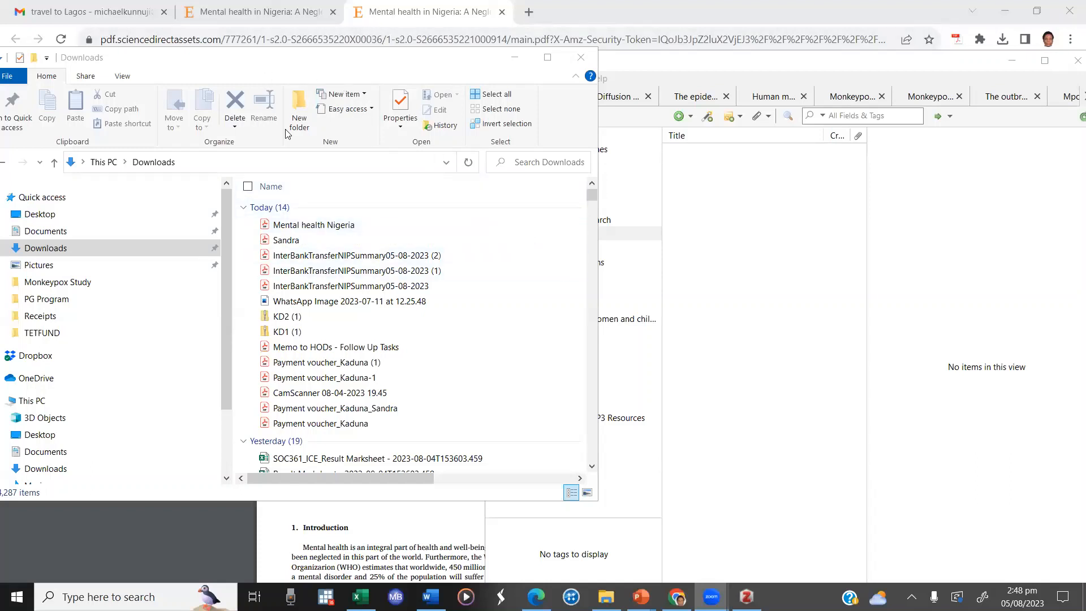
click(219, 63)
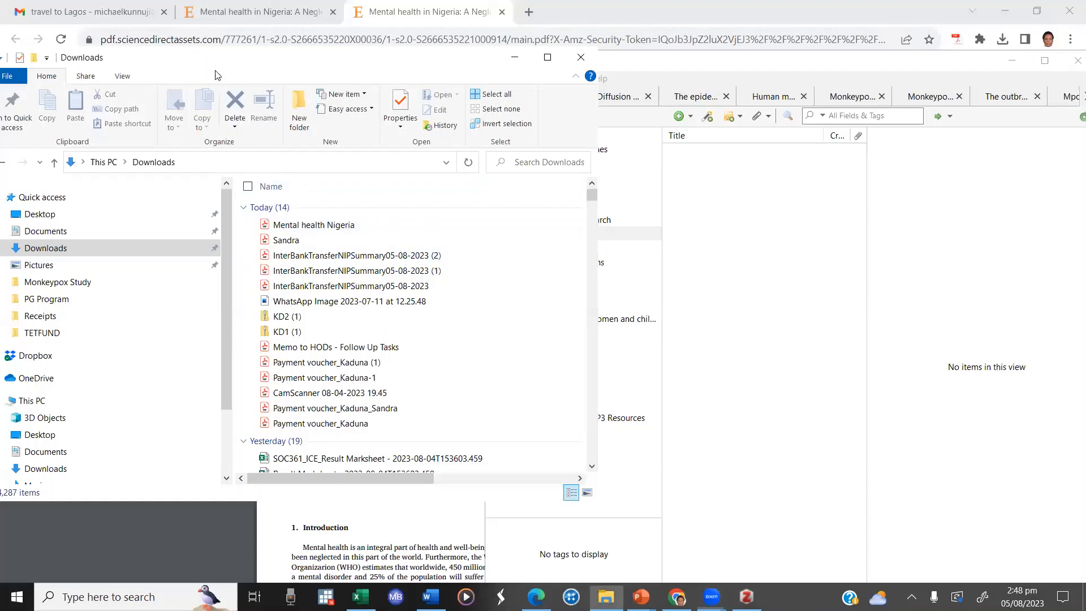
drag(216, 71, 219, 107)
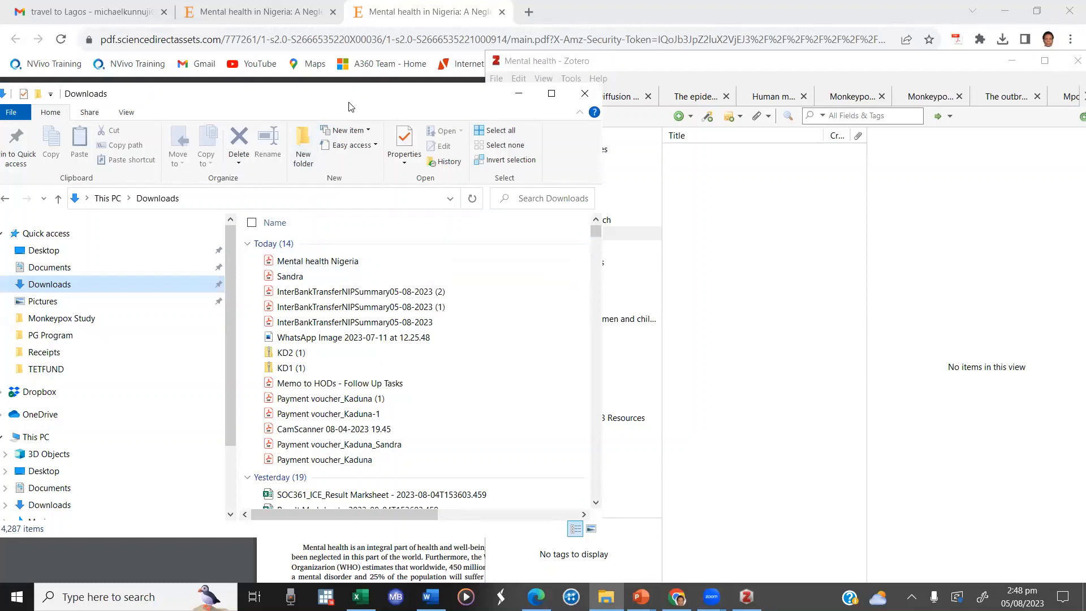
drag(348, 106, 236, 88)
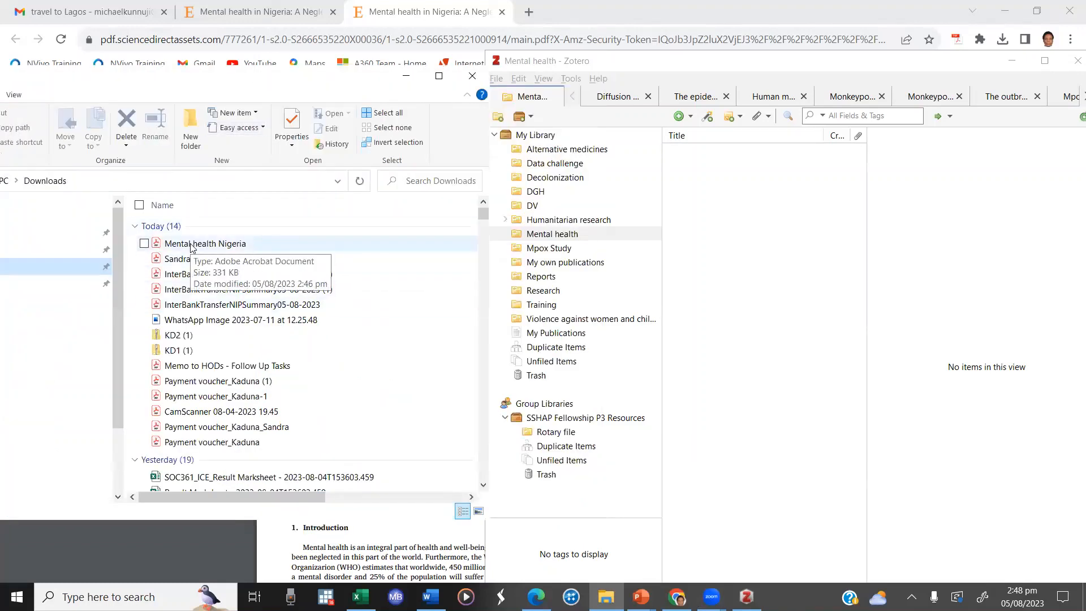
mouse_move(191, 249)
mouse_down()
mouse_move(244, 237)
mouse_move(377, 256)
mouse_move(733, 252)
mouse_up()
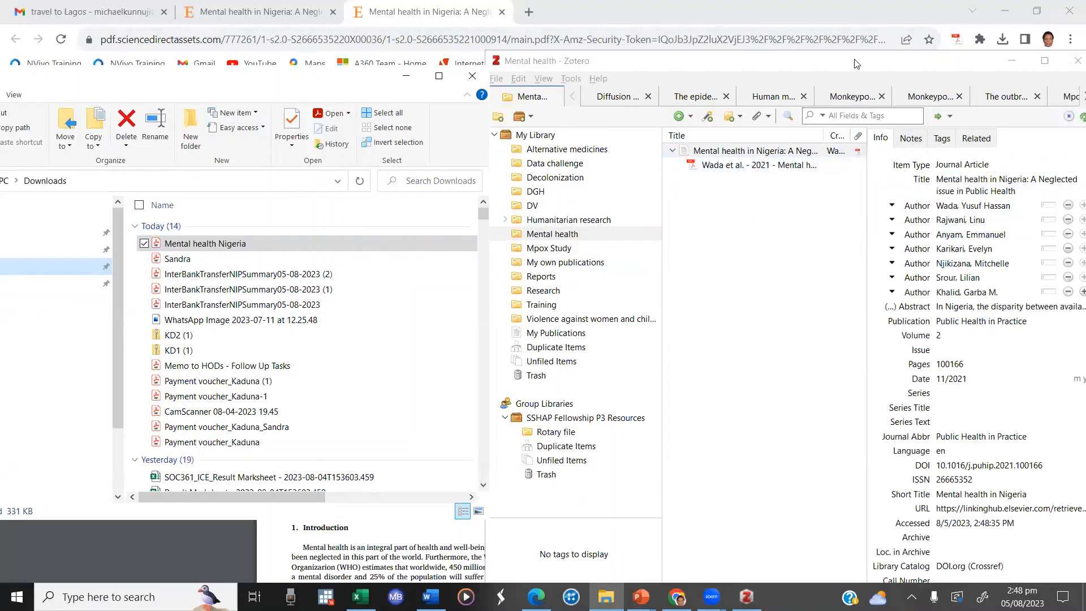
Step: Move the Zotero window clear of the screen edge and open the imported article's PDF attachment for reading
click(898, 65)
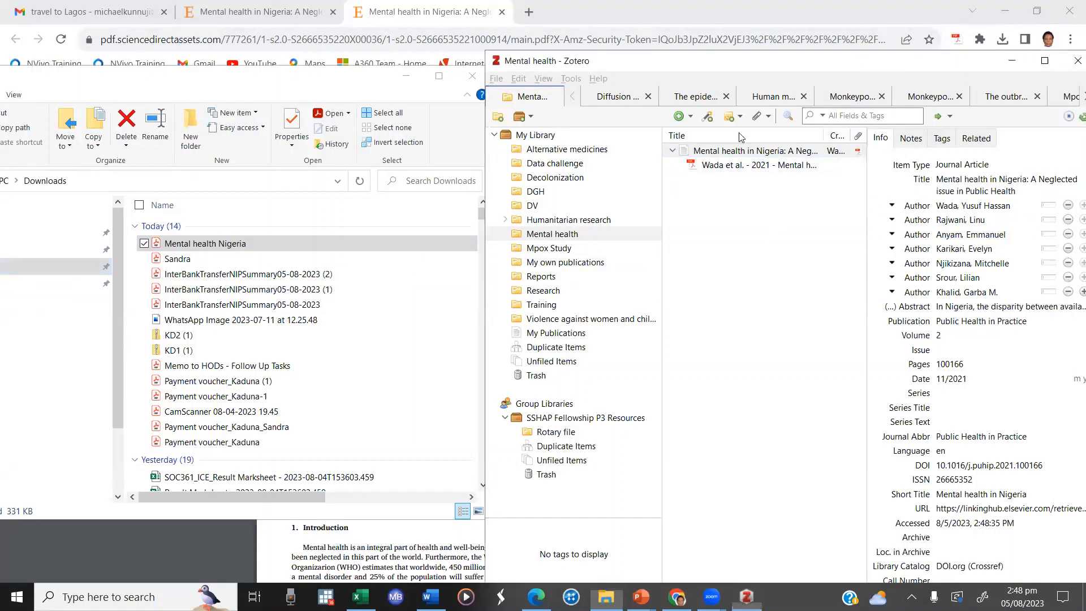
drag(895, 65, 697, 58)
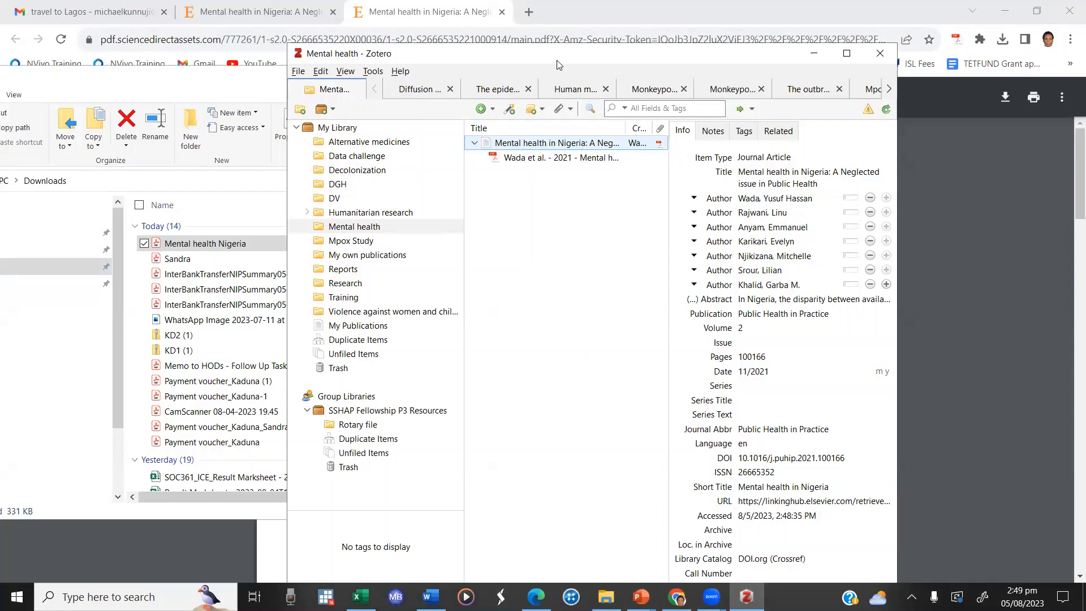
drag(558, 64, 480, 51)
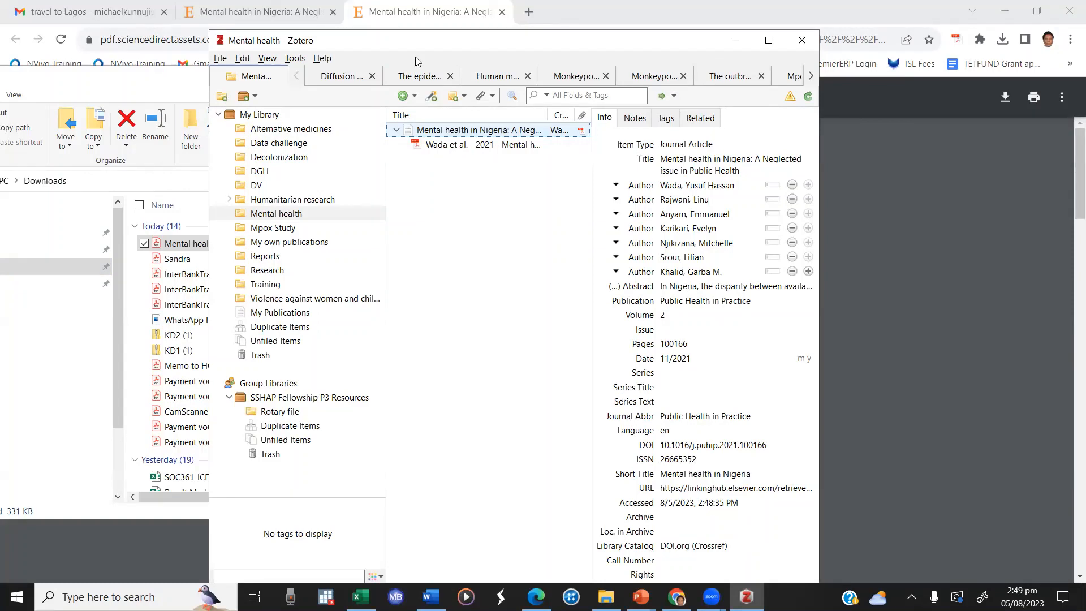
drag(416, 40, 344, 54)
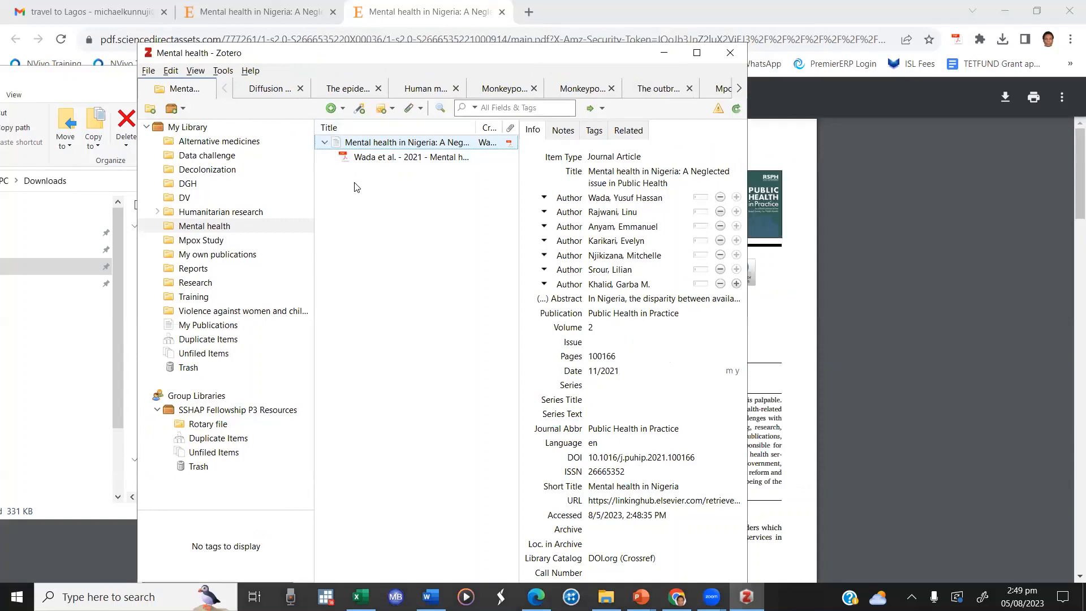
double_click(390, 158)
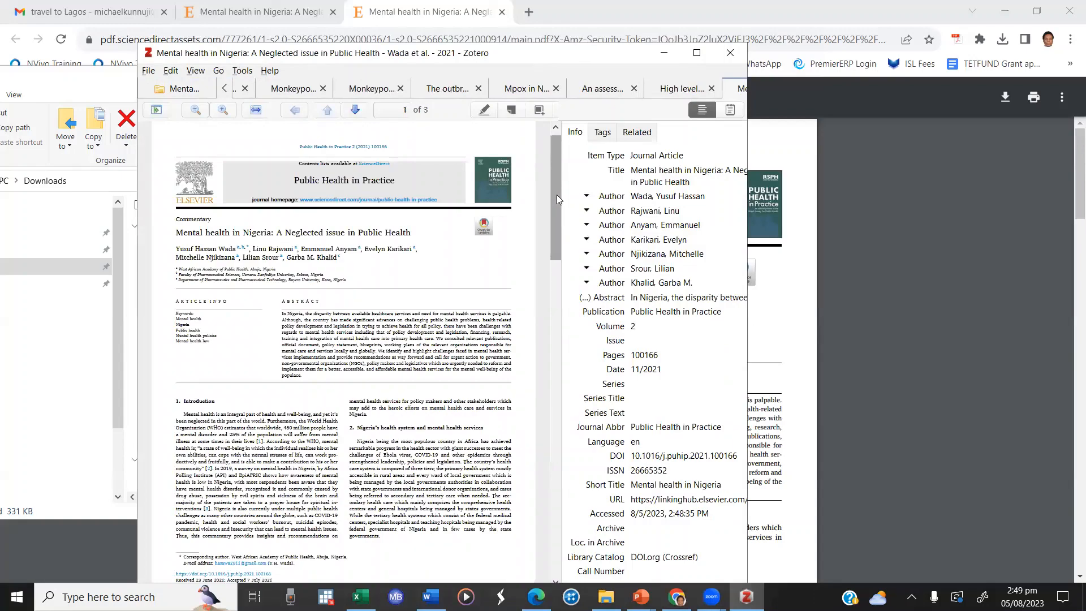
scroll(355, 453, up, 5)
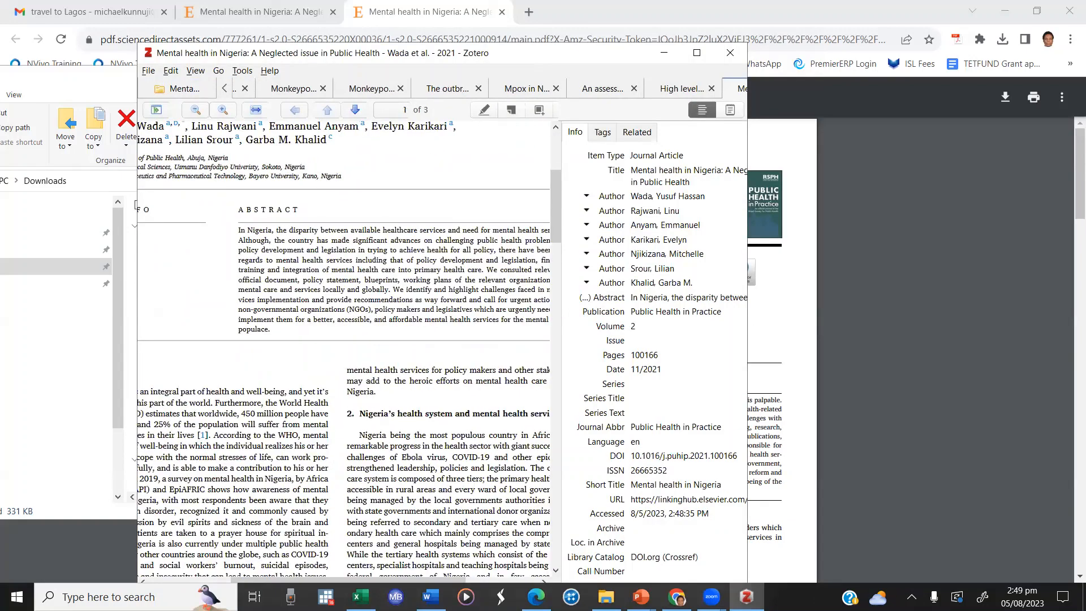
Step: View the highlight colour choices for the words "for policy makers" in the article PDF, and dismiss them without highlighting
drag(426, 371, 496, 371)
scroll(495, 370, down, 2)
scroll(402, 260, up, 1)
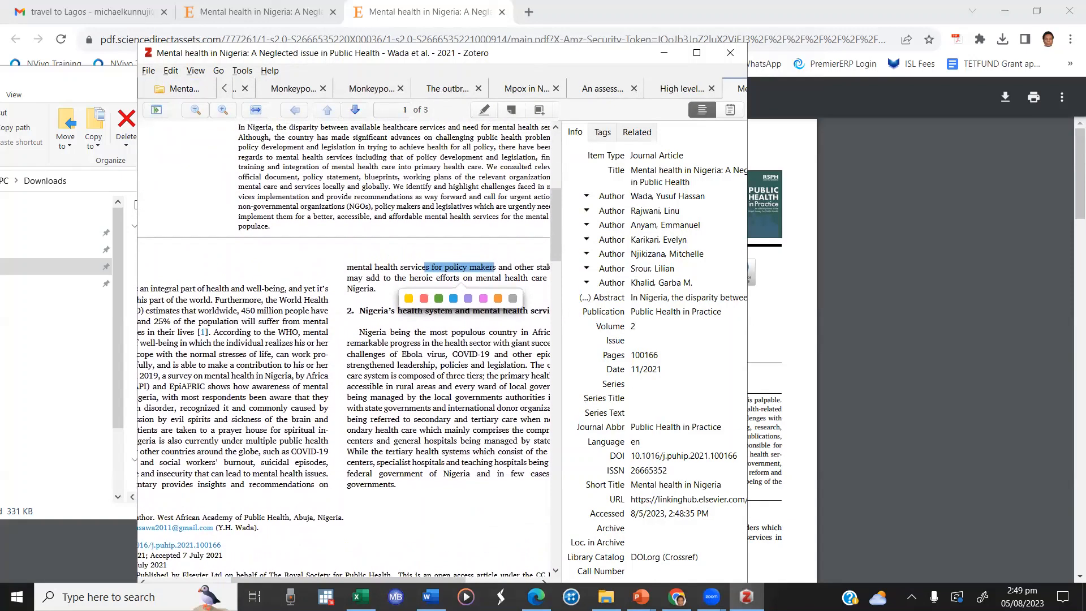
click(402, 260)
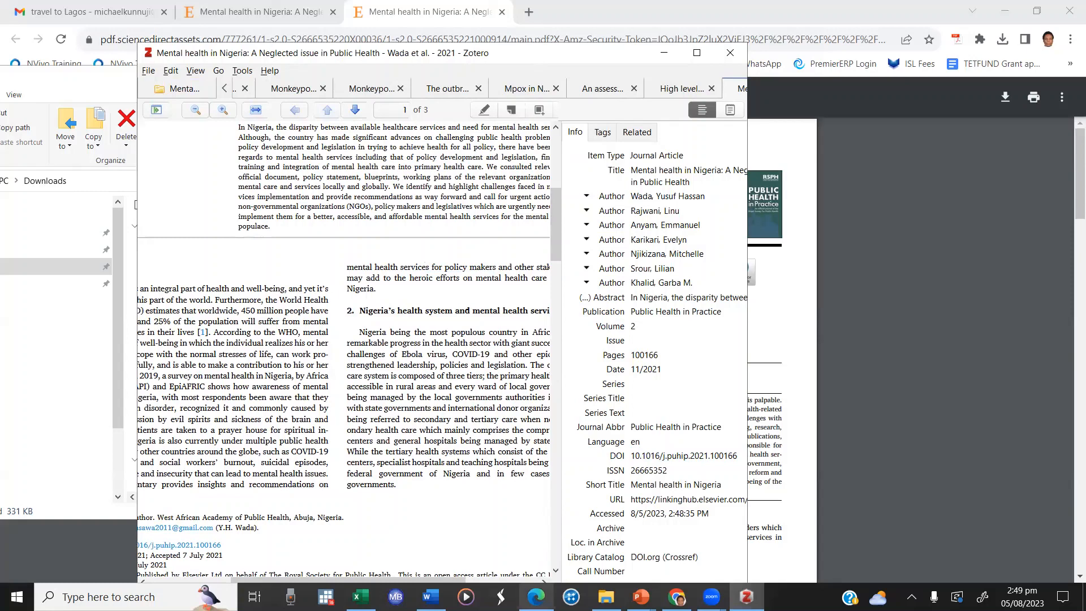
Step: Switch to Word and create a new blank document
mouse_move(431, 595)
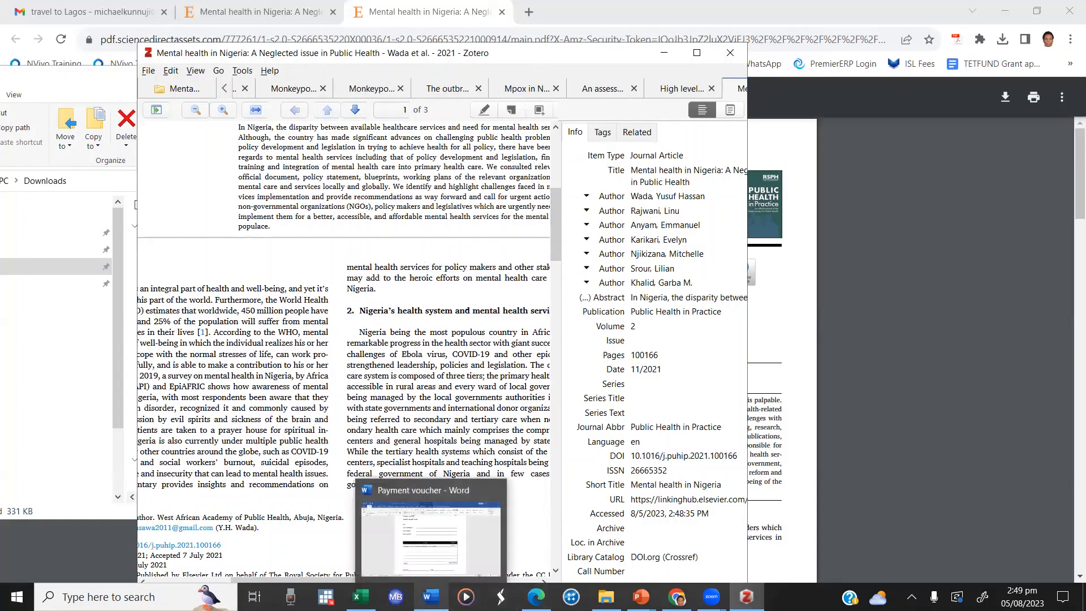
click(431, 522)
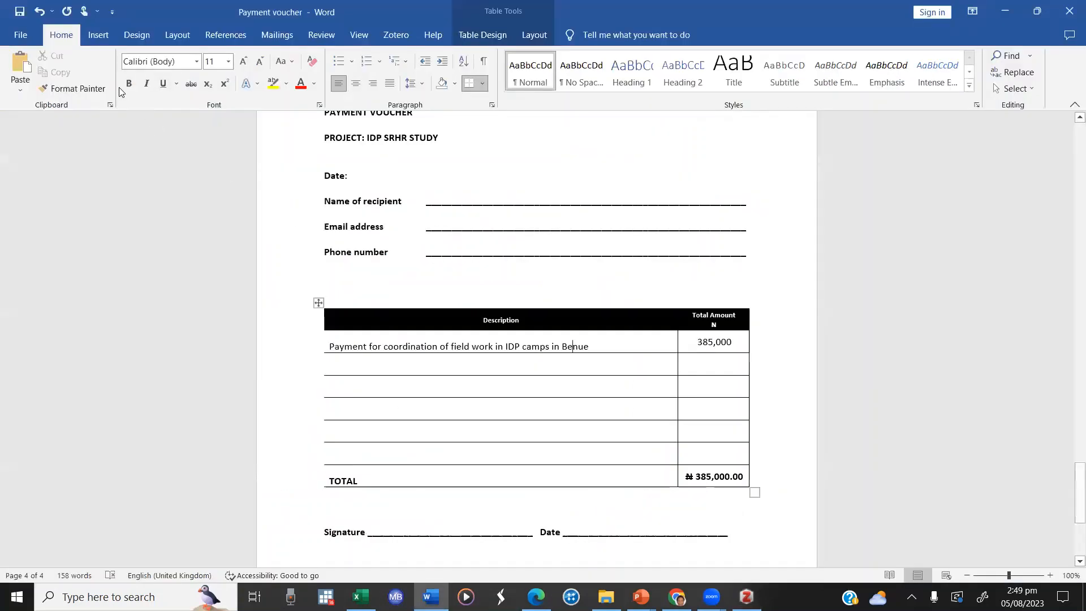
click(25, 37)
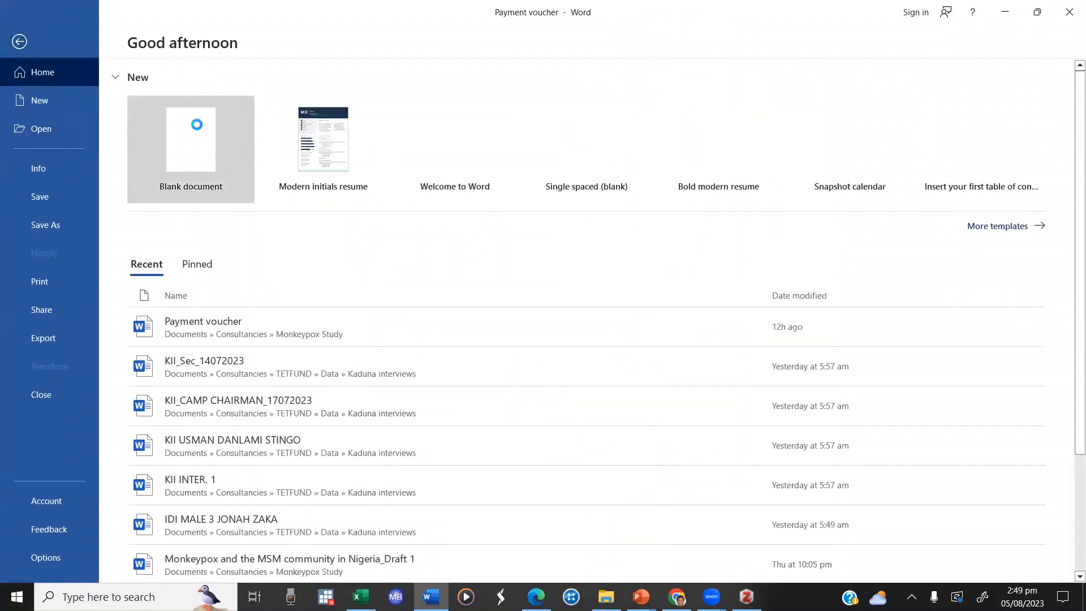
key(Escape)
key(ctrl+n)
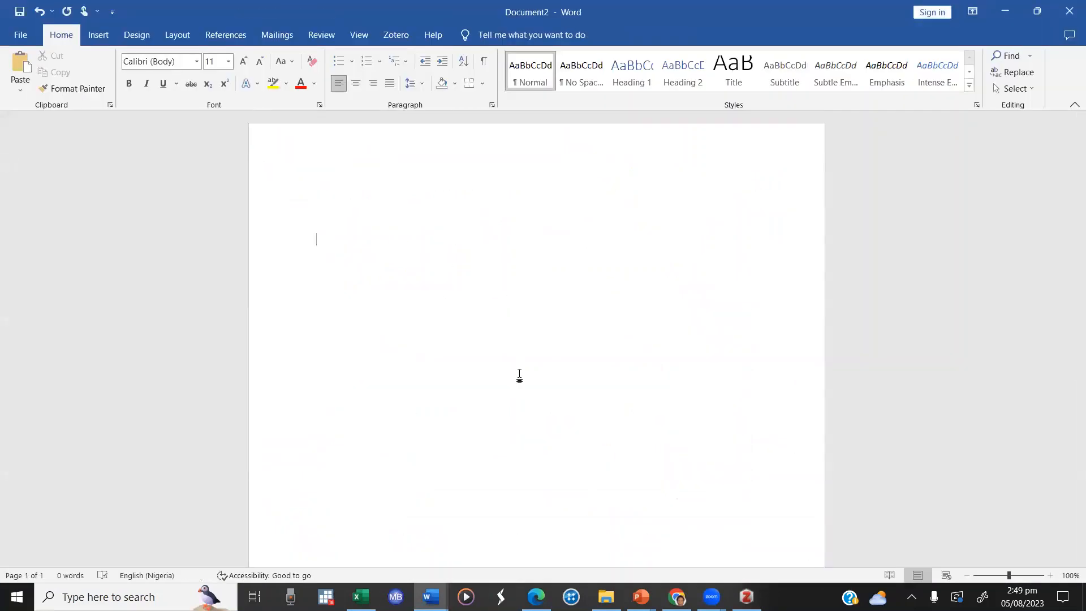
Step: Write "A major source of mental illness in Nigeria is economic hardship" in the blank document
text(A mo)
key(BackSpace)
text(jr)
key(BackSpace)
text(or source of mental )
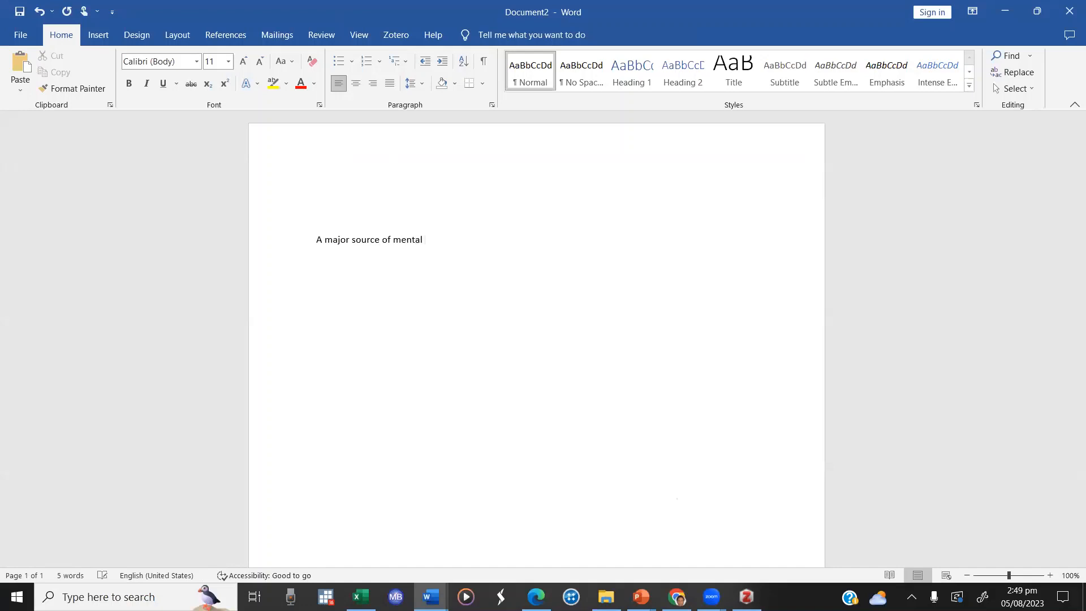
text(health)
key(BackSpace)
key(BackSpace)
key(BackSpace)
key(BackSpace)
key(BackSpace)
key(BackSpace)
text(illness in Nigeria is )
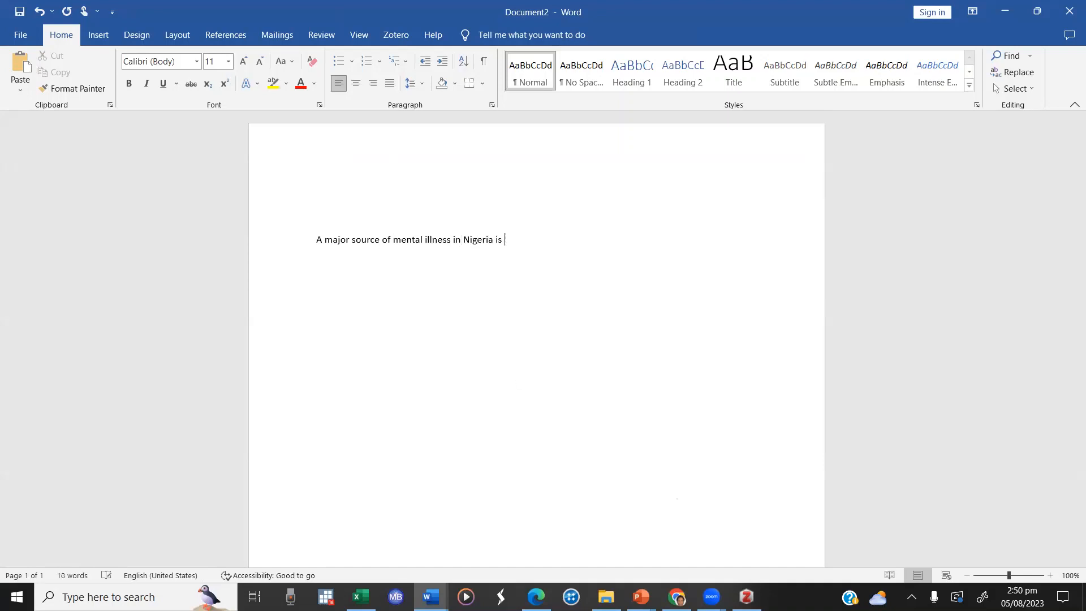
text(economic hardship)
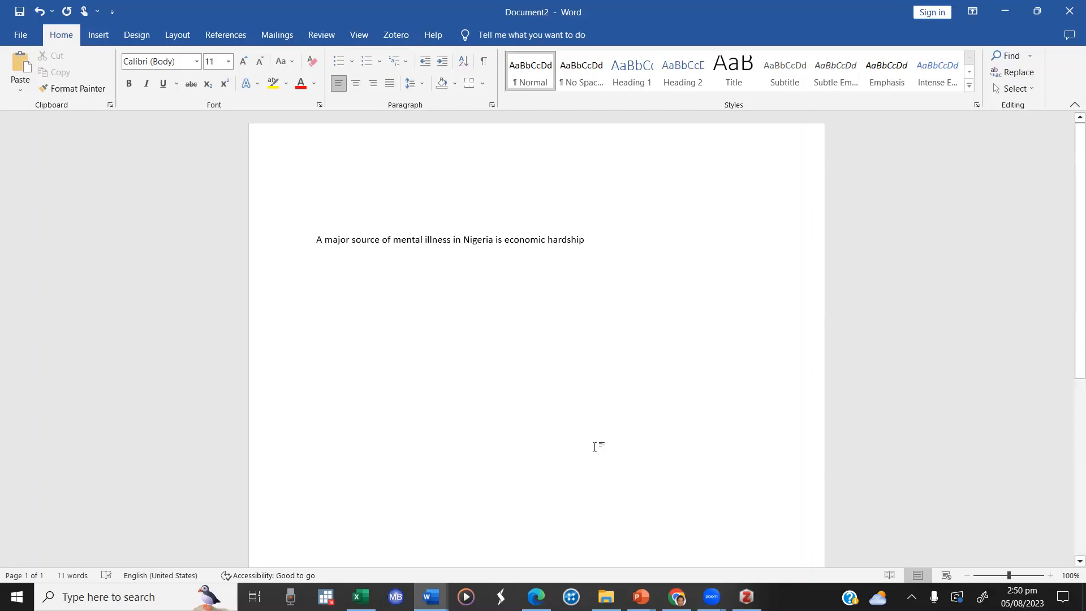
Step: Switch to Zotero to check the title and authors on the article PDF's first page, and return to the Word document
mouse_move(747, 597)
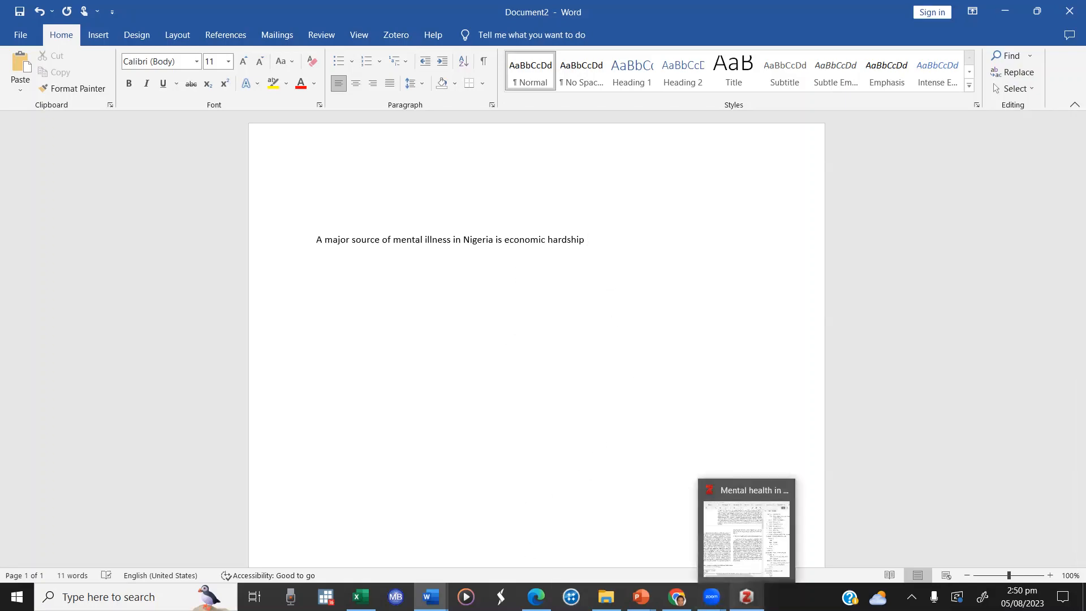
click(747, 537)
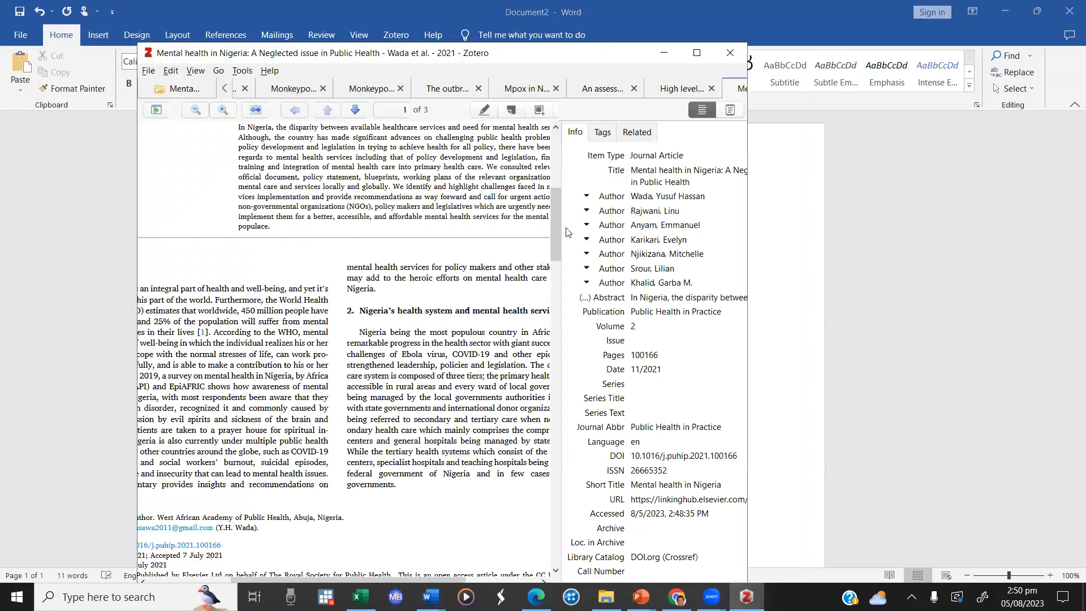
drag(553, 223, 555, 151)
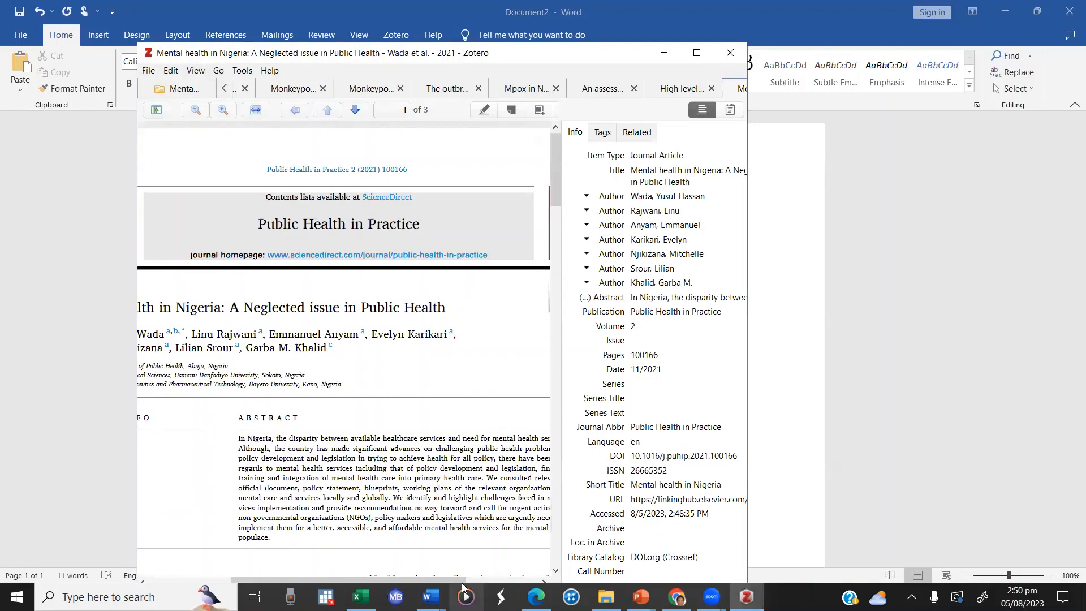
drag(446, 581, 383, 583)
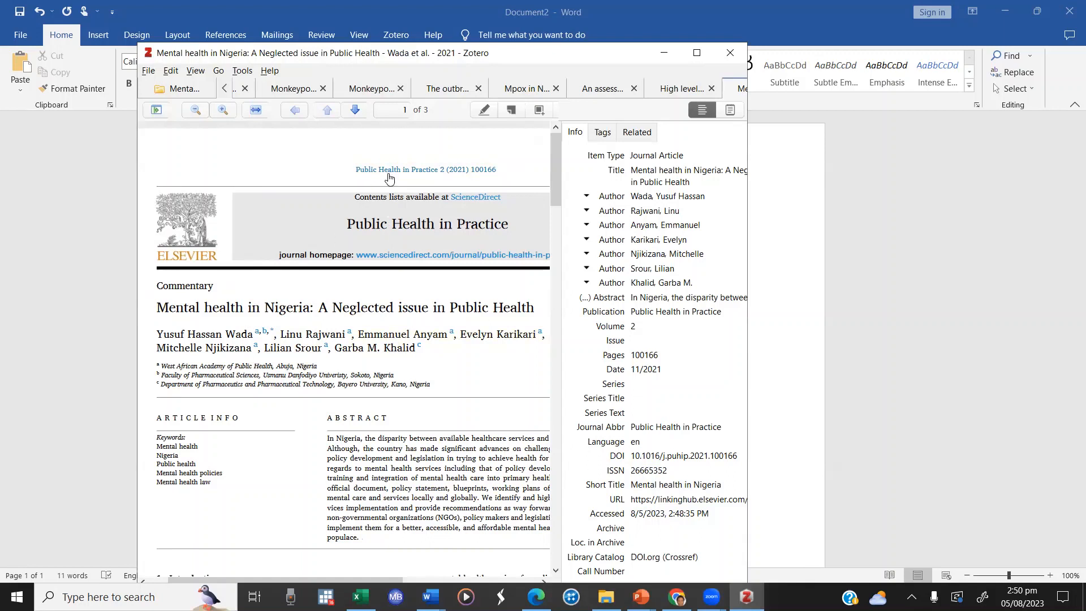
click(798, 335)
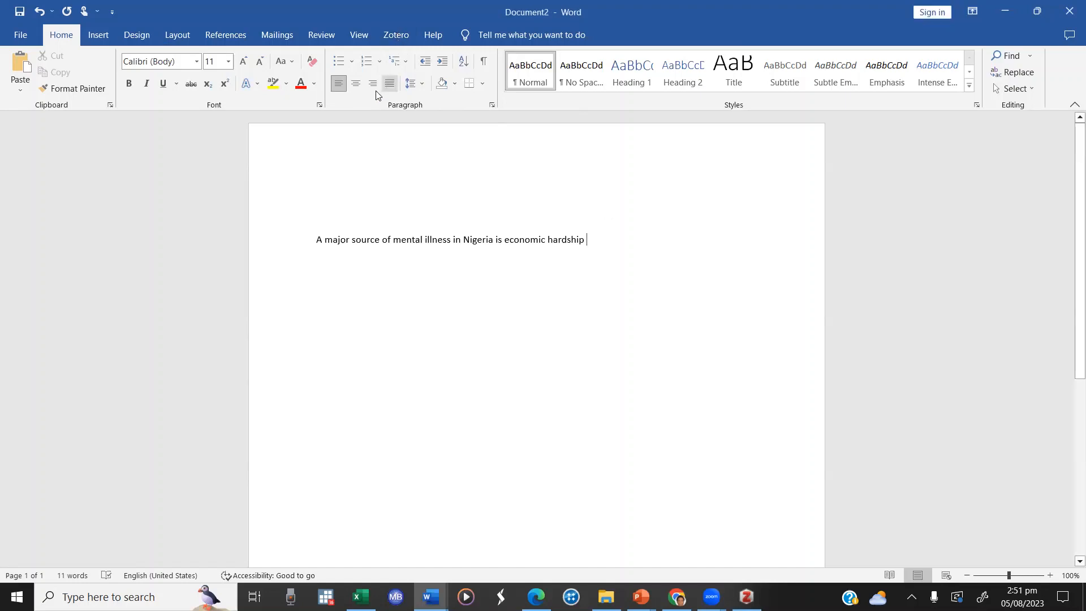
Step: Start a Zotero citation at the end of the sentence with Vancouver as the document's citation style
click(392, 35)
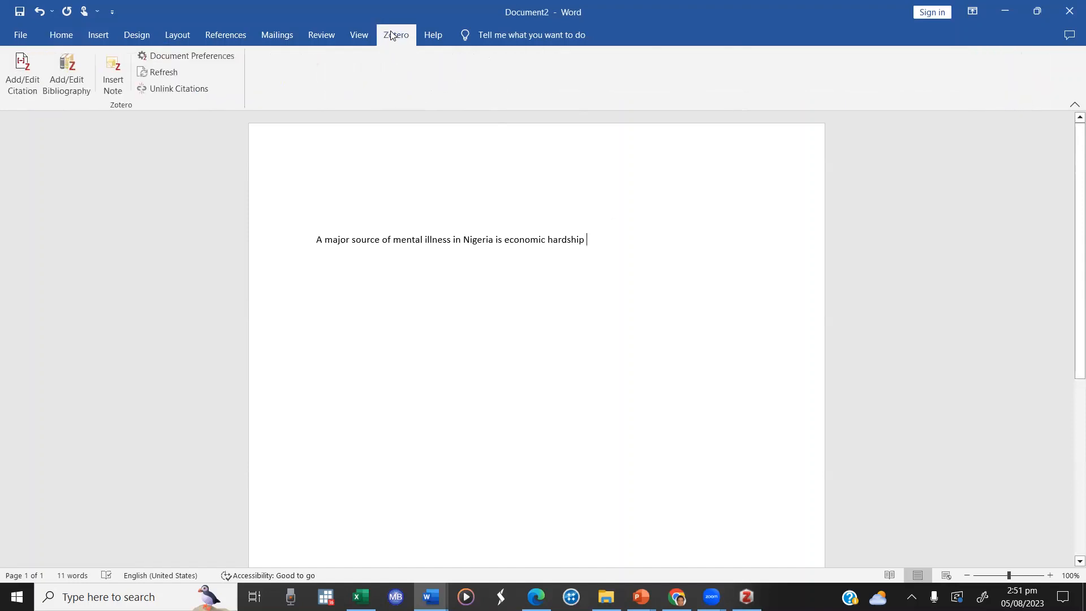
click(25, 61)
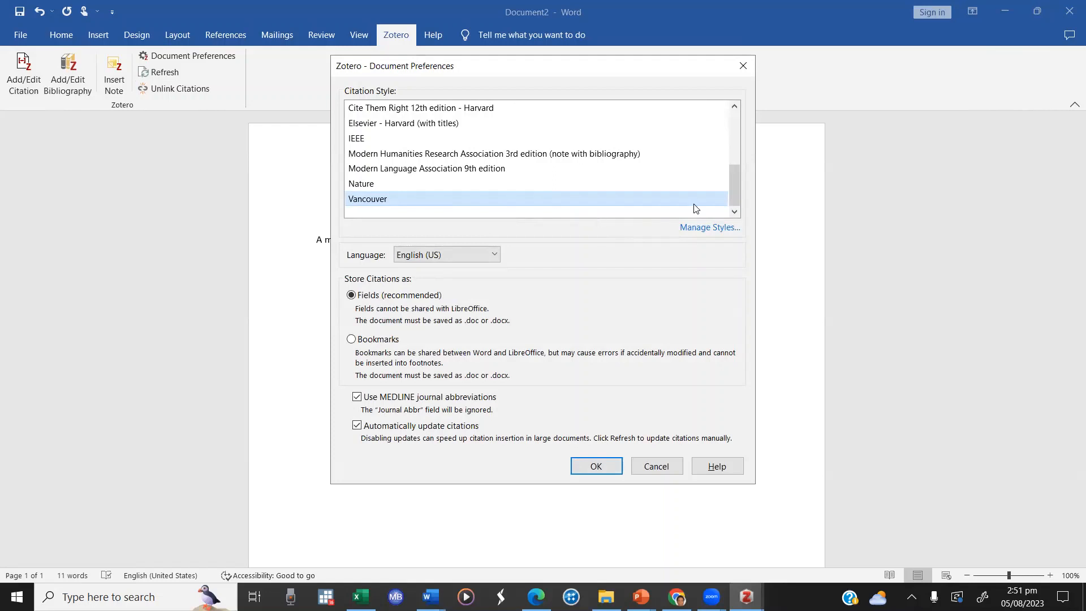
click(596, 466)
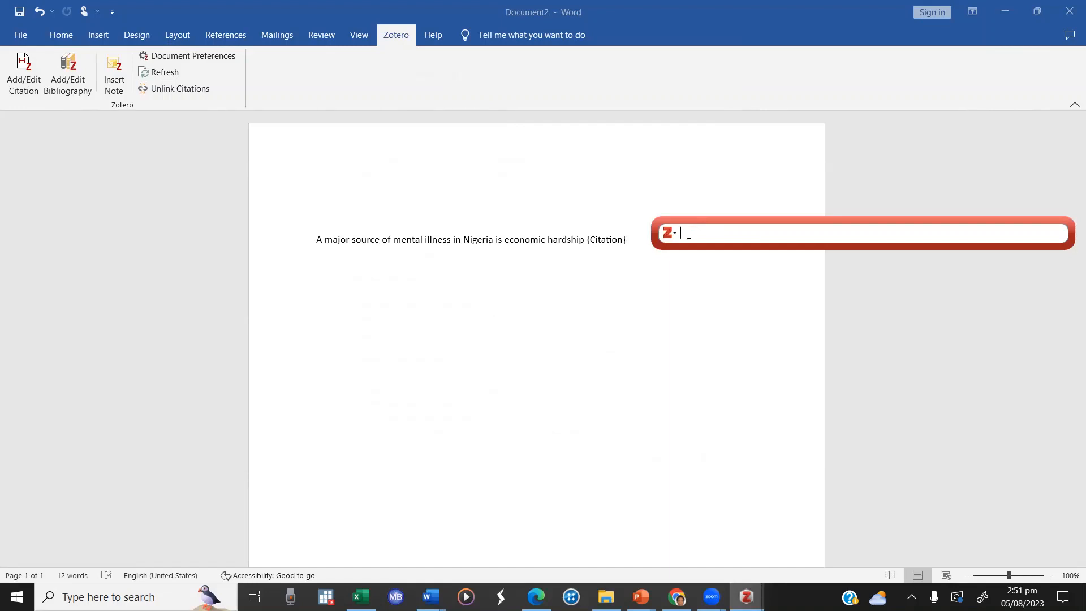
Step: Search the library for the mental health article by a co-author's surname, and clear the search
text(Kija)
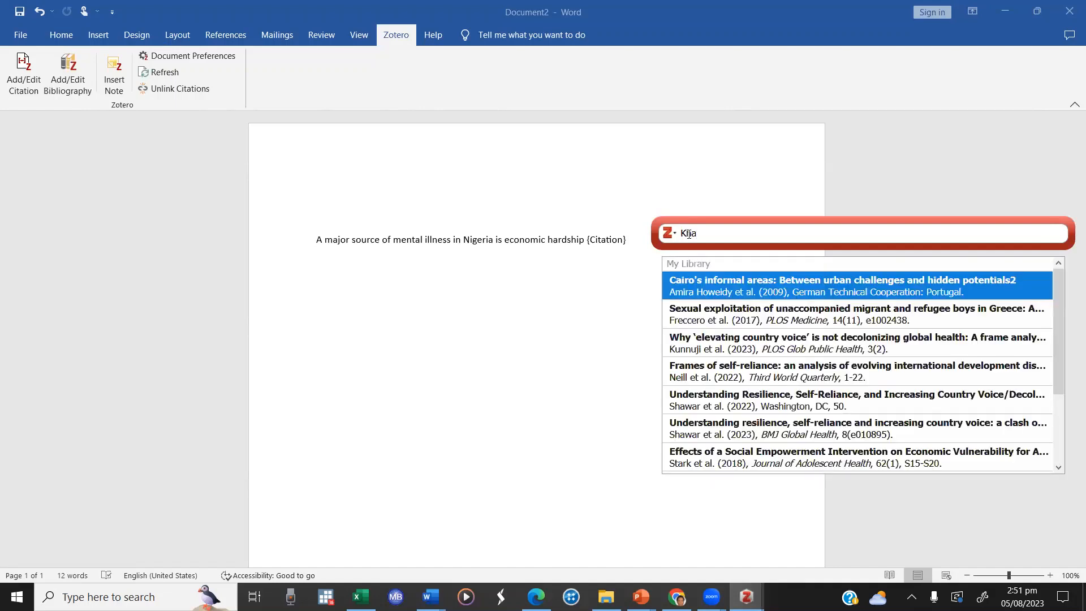
text(lid)
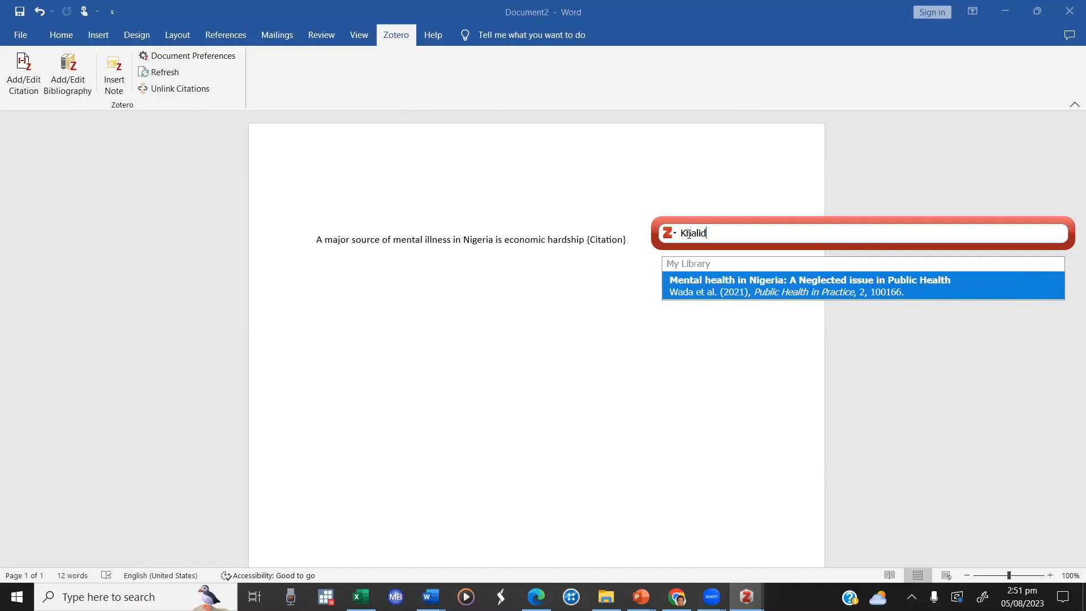
key(BackSpace)
key(BackSpace)
key(BackSpace)
key(BackSpace)
key(BackSpace)
key(BackSpace)
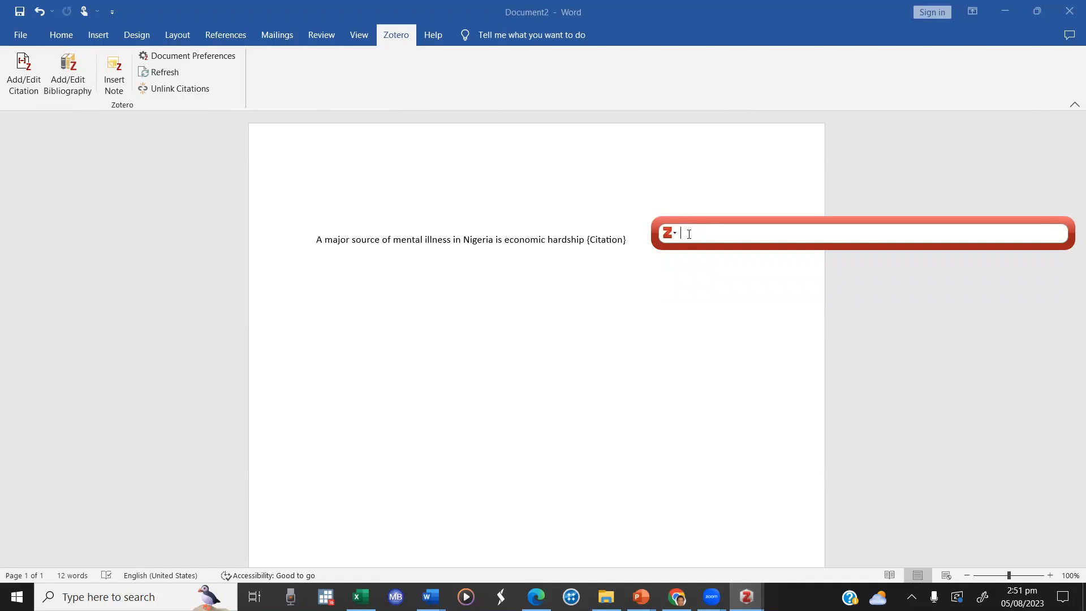
Step: Search for "Decoloni" and cite the 2015 article "Indigenous Storytelling and Participatory Action Research"
text(D)
text(ec)
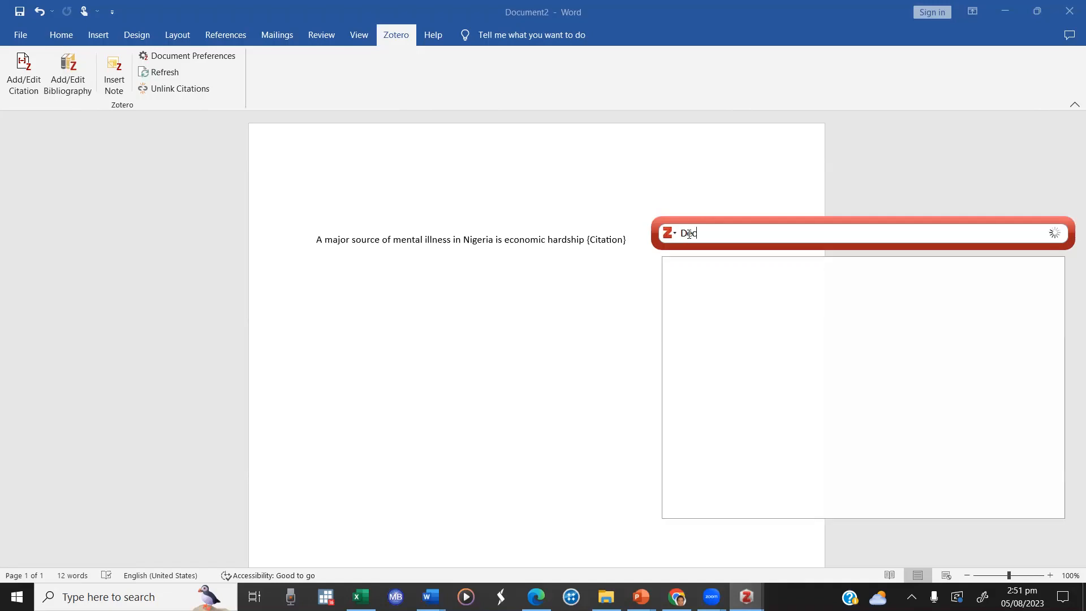
text(oloni)
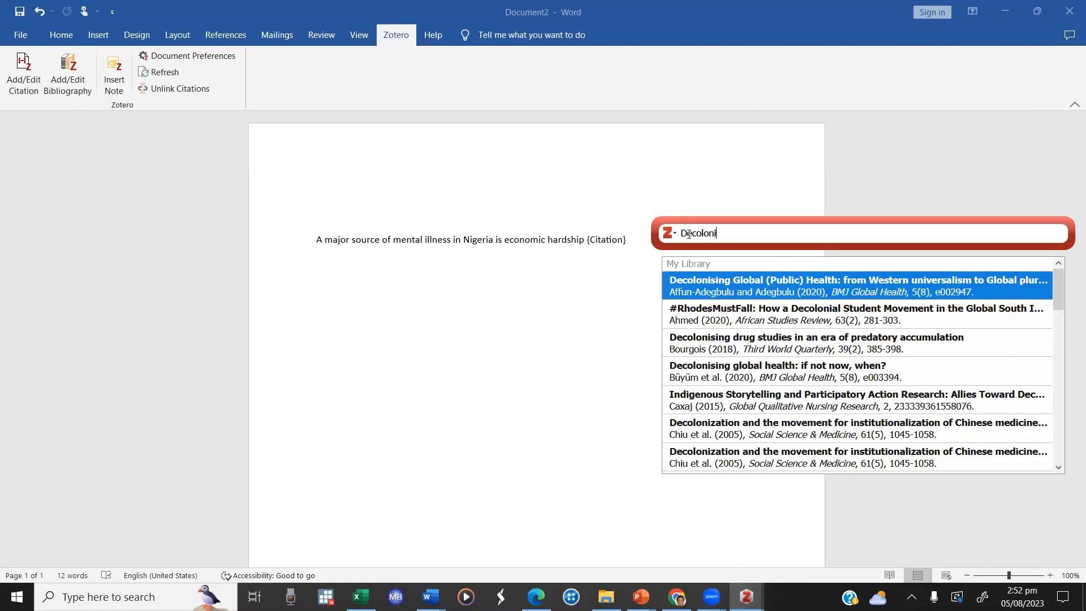
click(730, 402)
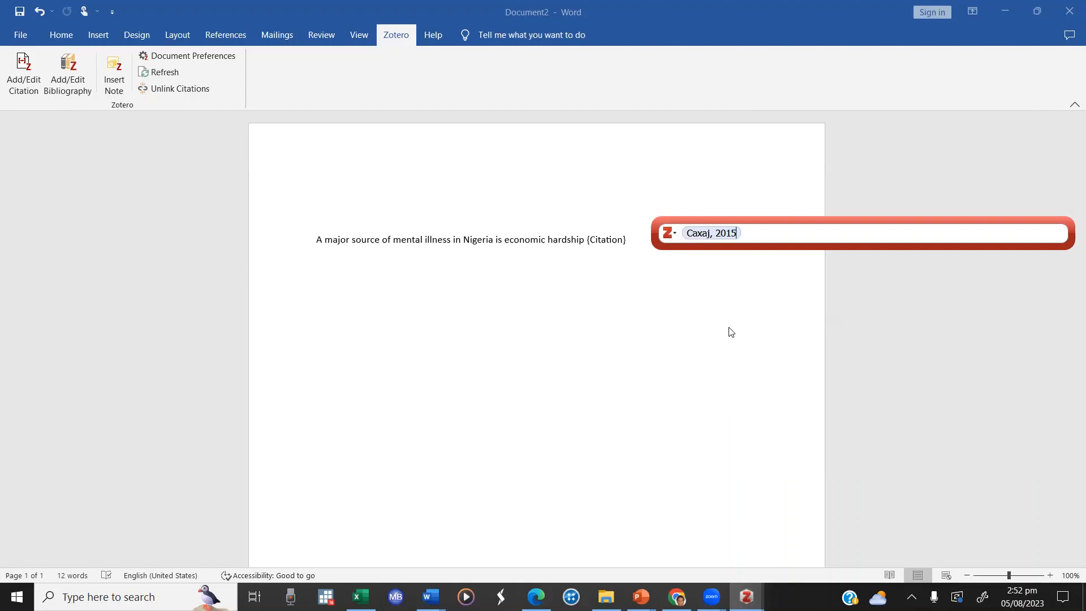
key(Return)
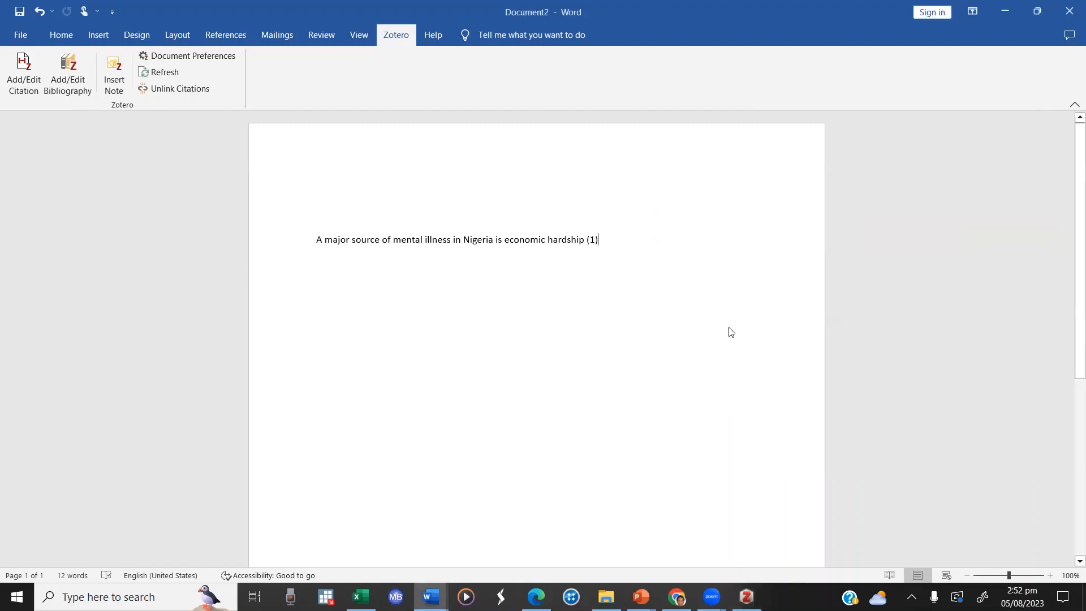
Step: Add the 2021 article "Mental health in Nigeria: A Neglected issue in Public Health" to the existing citation and end the sentence with a period
click(592, 240)
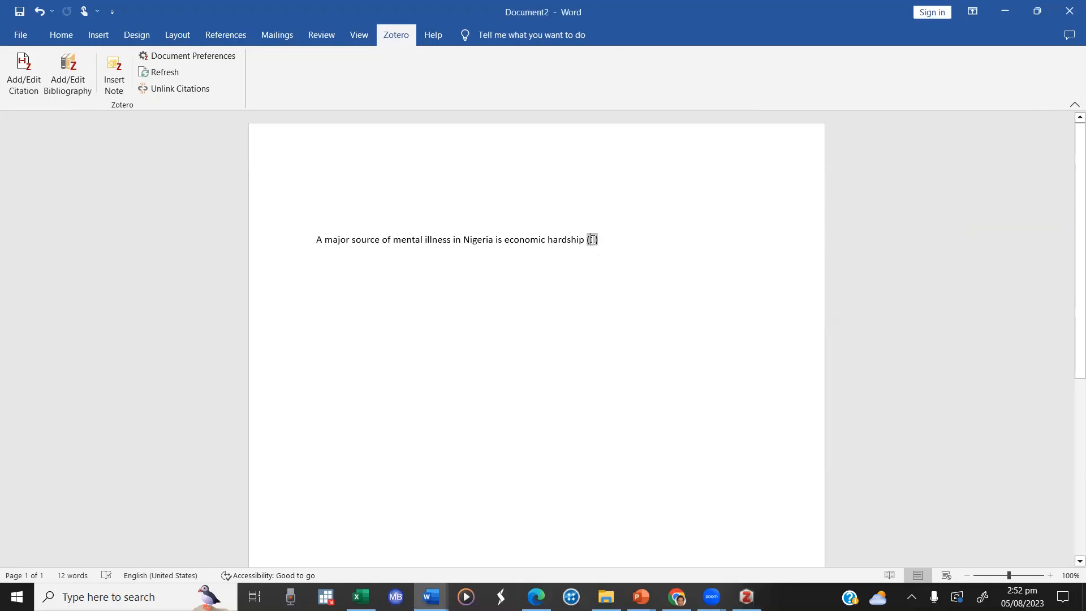
click(38, 70)
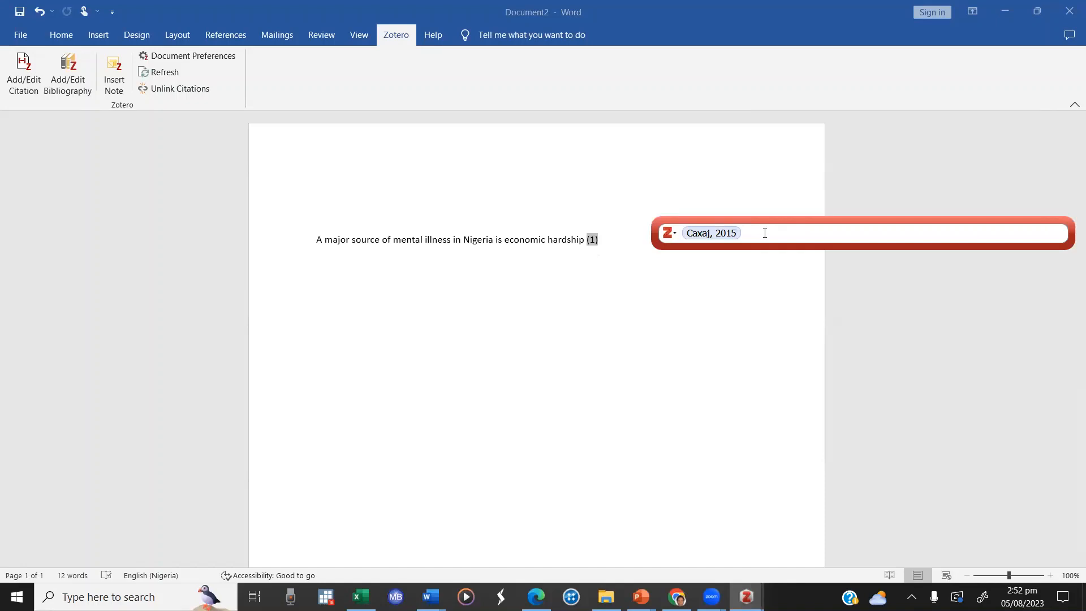
text(Khali)
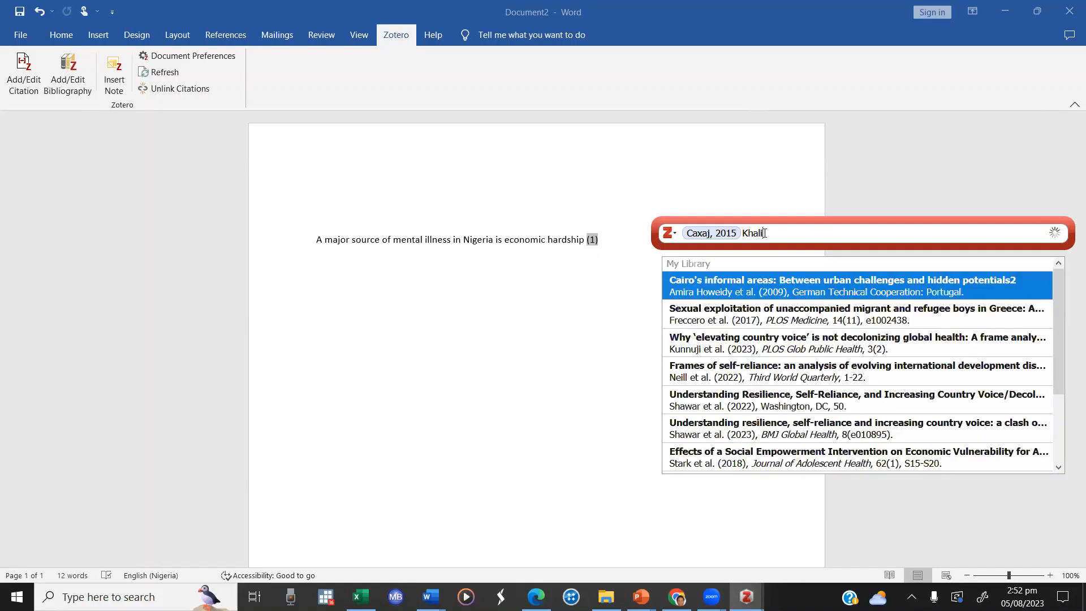
click(758, 278)
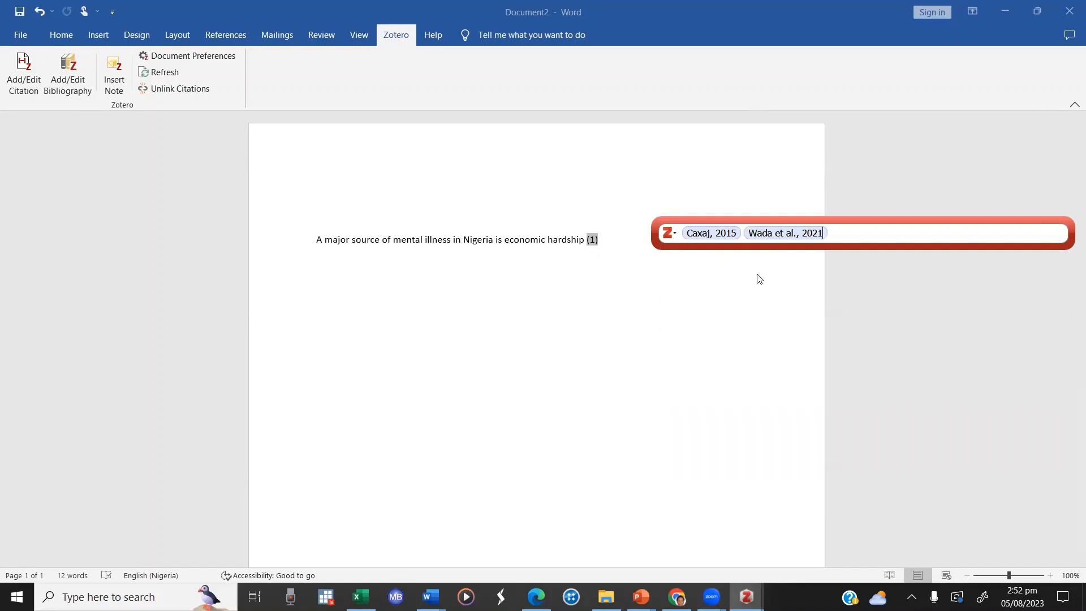
key(Return)
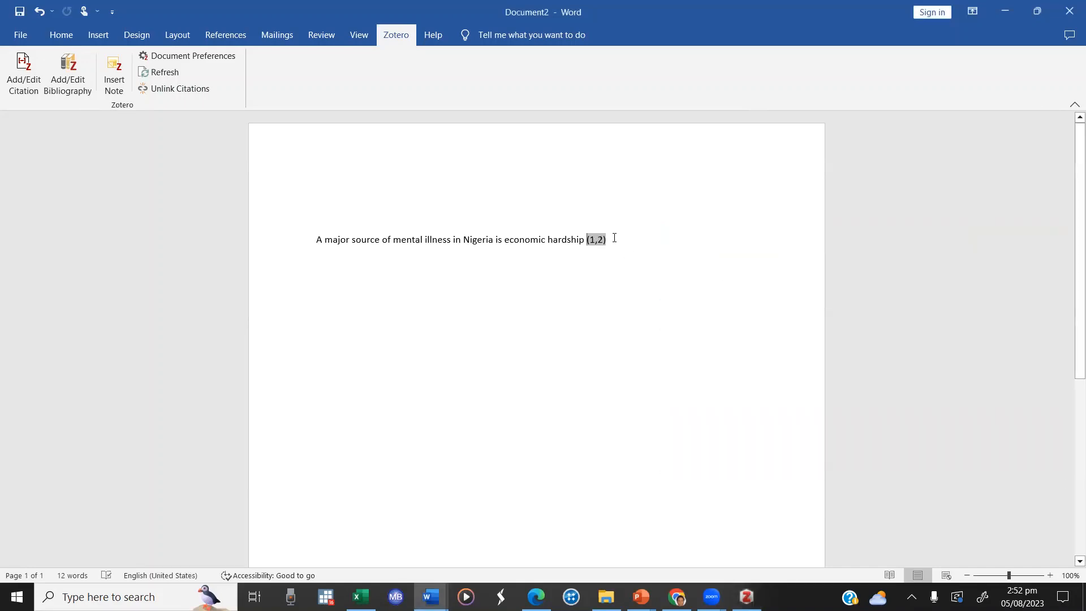
click(615, 239)
text(.)
Step: Open the recent document "Monkeypox and the MSM community in Nigeria_Draft 1" and go to the numbered citations in its Introduction
click(21, 35)
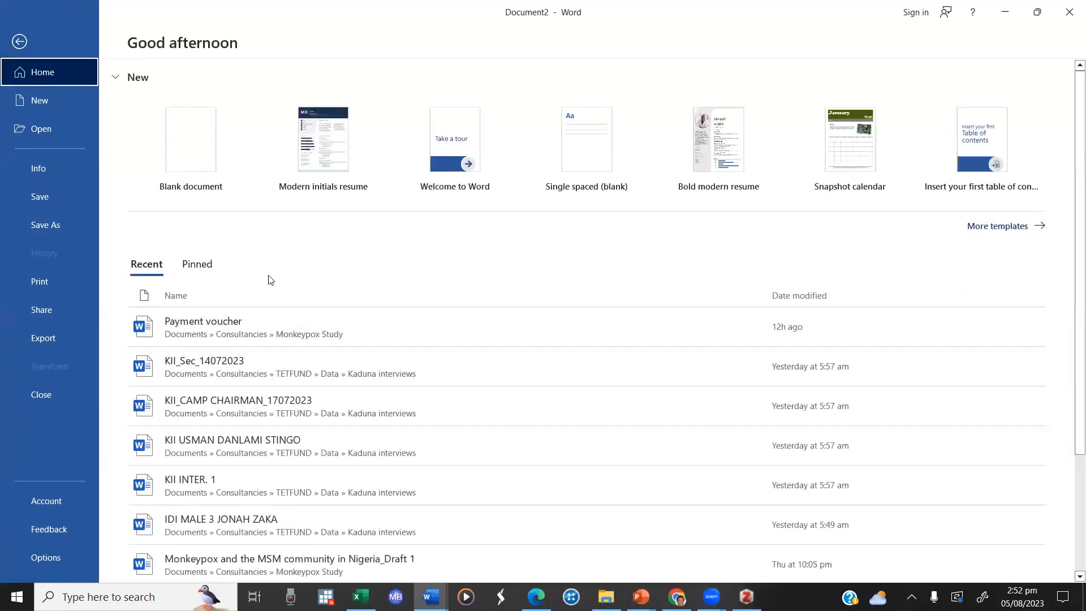
scroll(550, 347, down, 3)
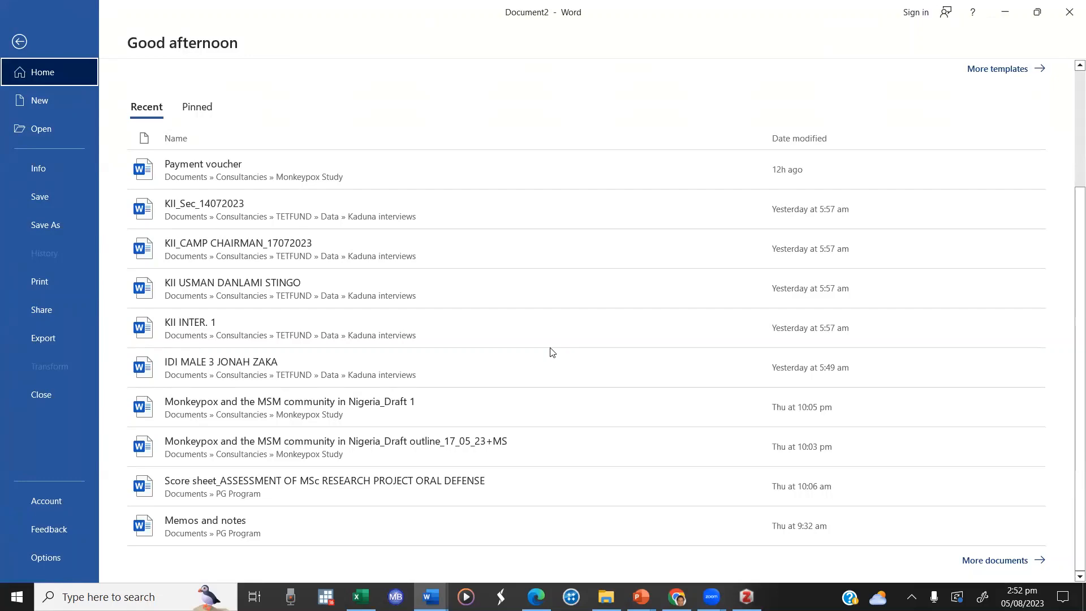
click(310, 408)
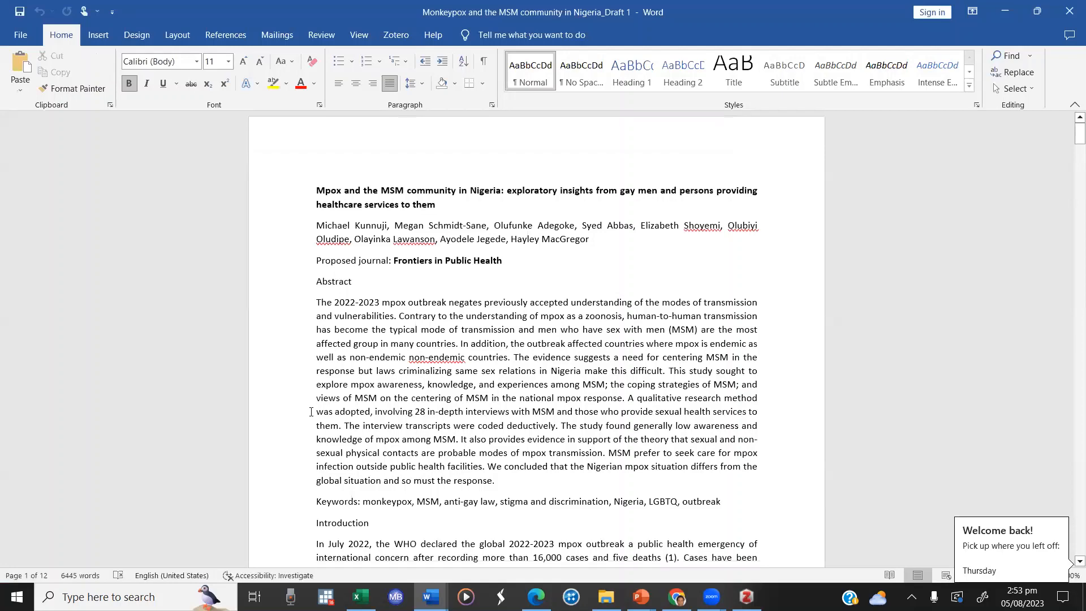
scroll(311, 411, down, 5)
scroll(311, 411, down, 5)
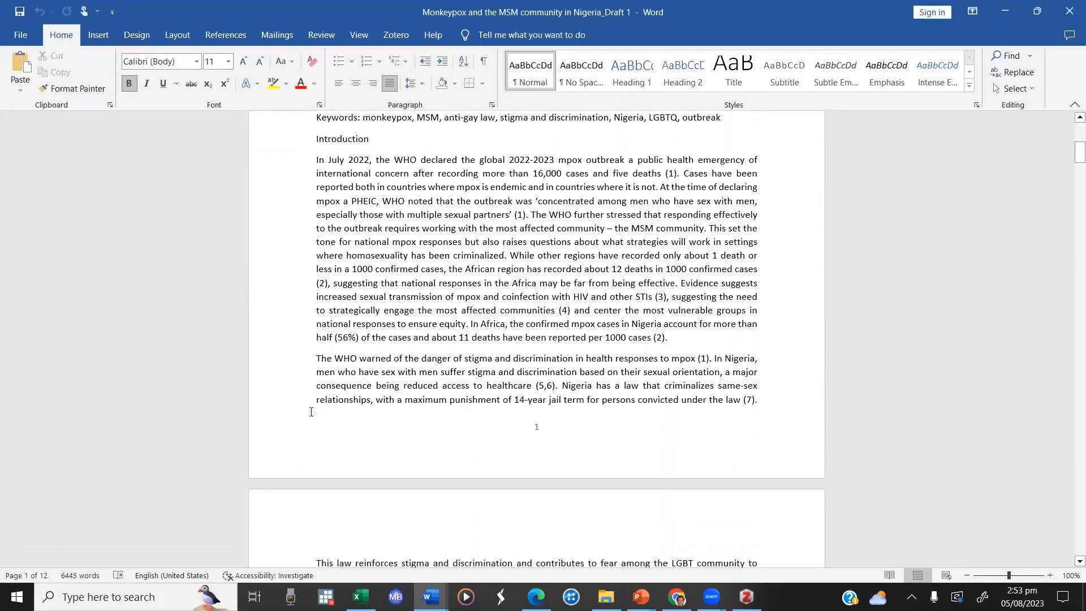
scroll(311, 412, up, 2)
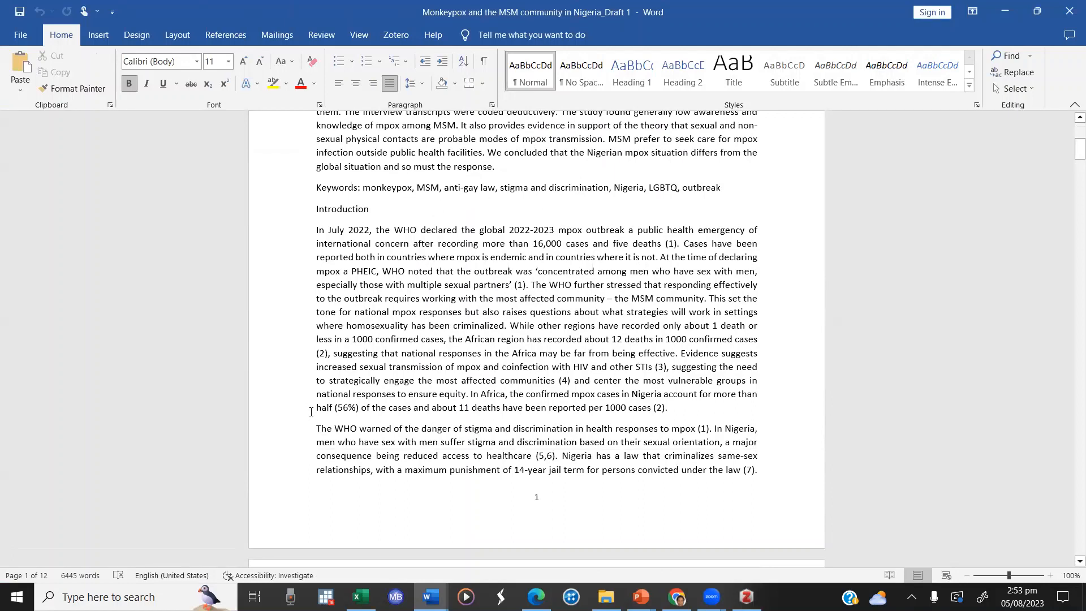
Step: Examine the numbered in-text citations from the Introduction through the body of the draft, down to the References section
click(672, 245)
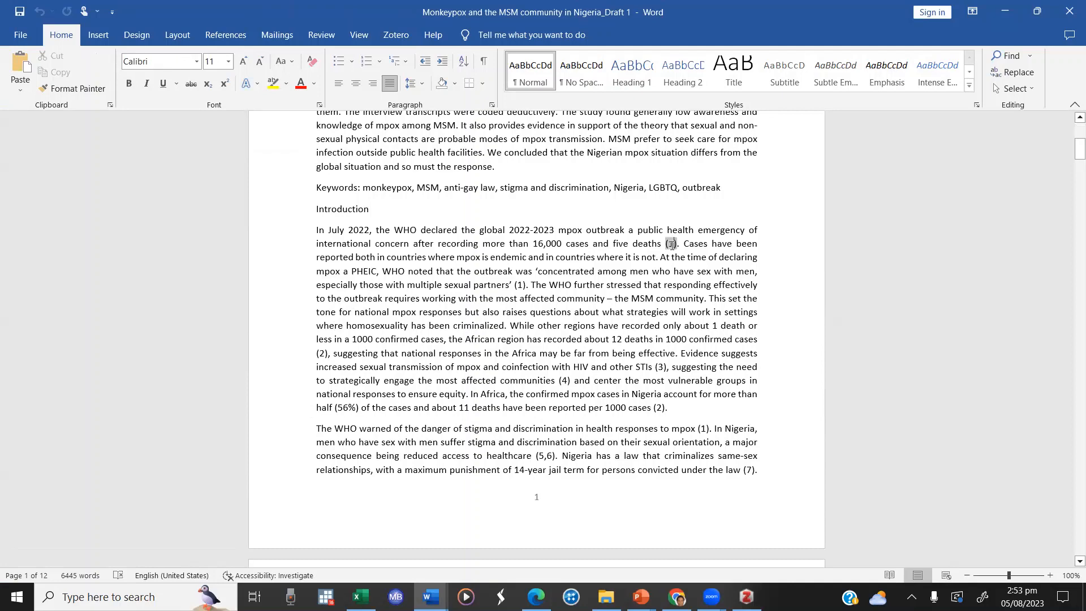
click(520, 286)
click(661, 403)
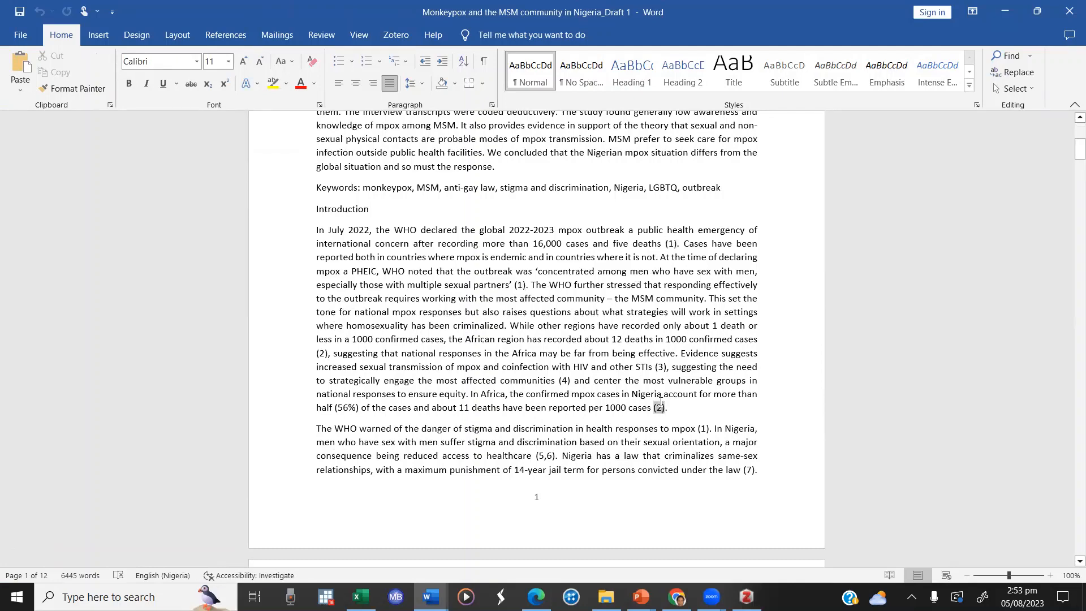
scroll(661, 402, down, 10)
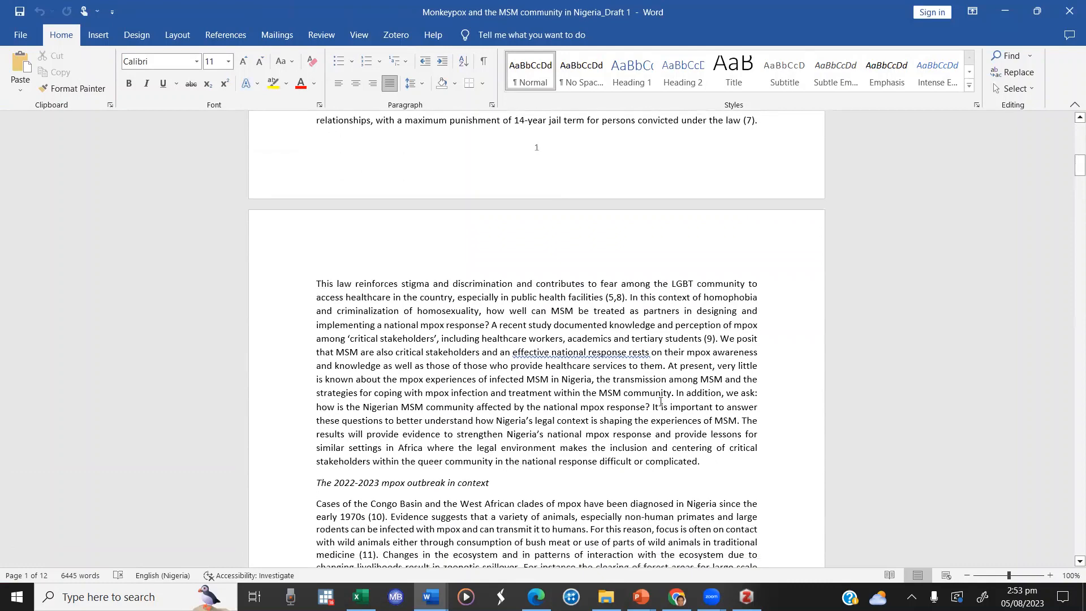
scroll(661, 402, up, 3)
click(758, 233)
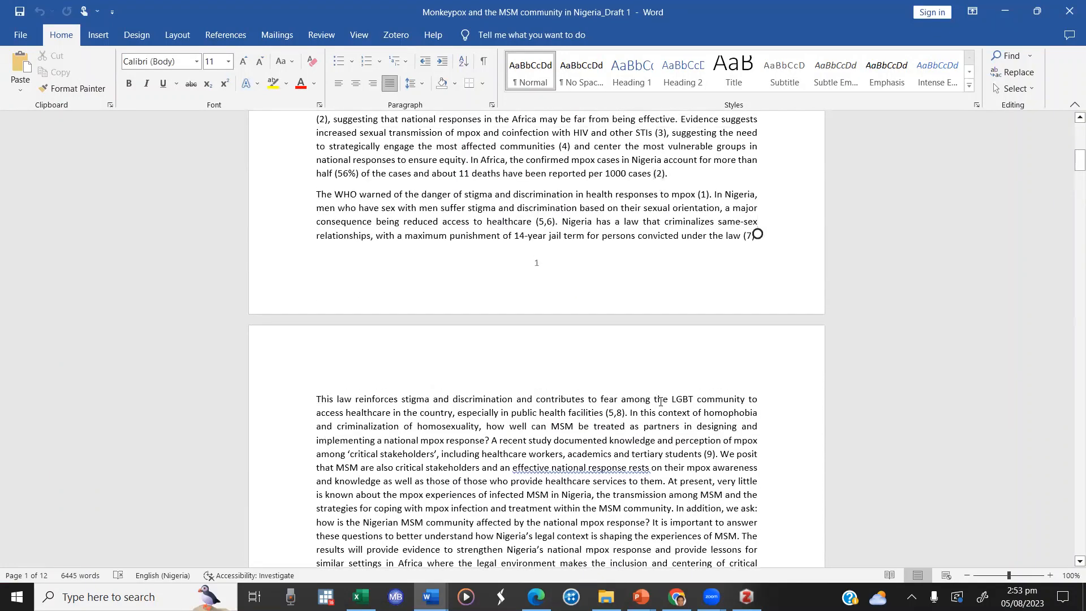
scroll(661, 402, down, 6)
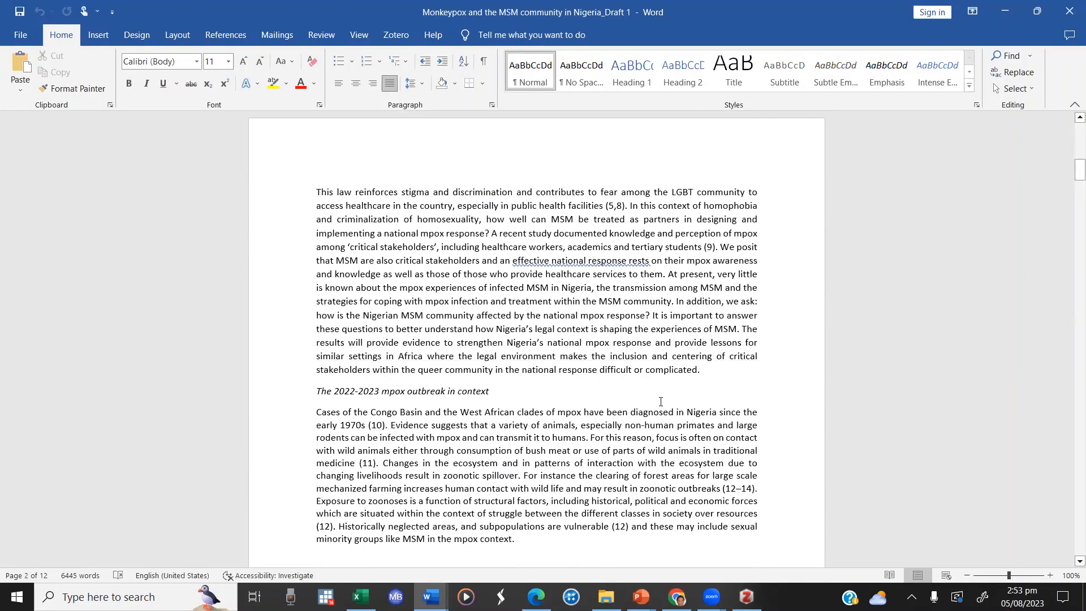
scroll(661, 402, down, 9)
scroll(660, 402, down, 10)
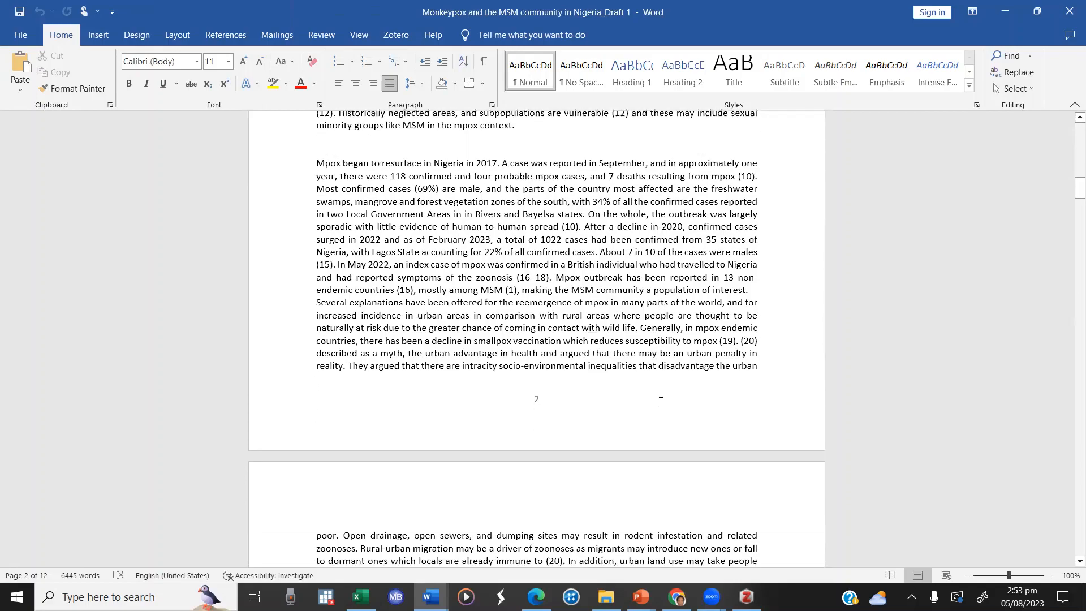
click(529, 381)
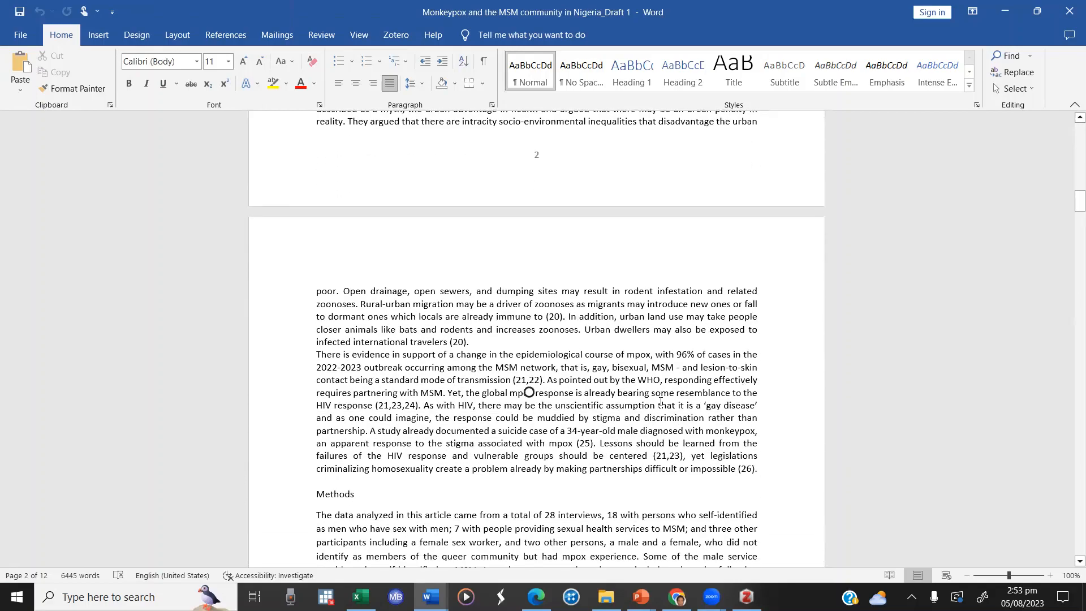
scroll(660, 401, down, 10)
scroll(661, 402, down, 20)
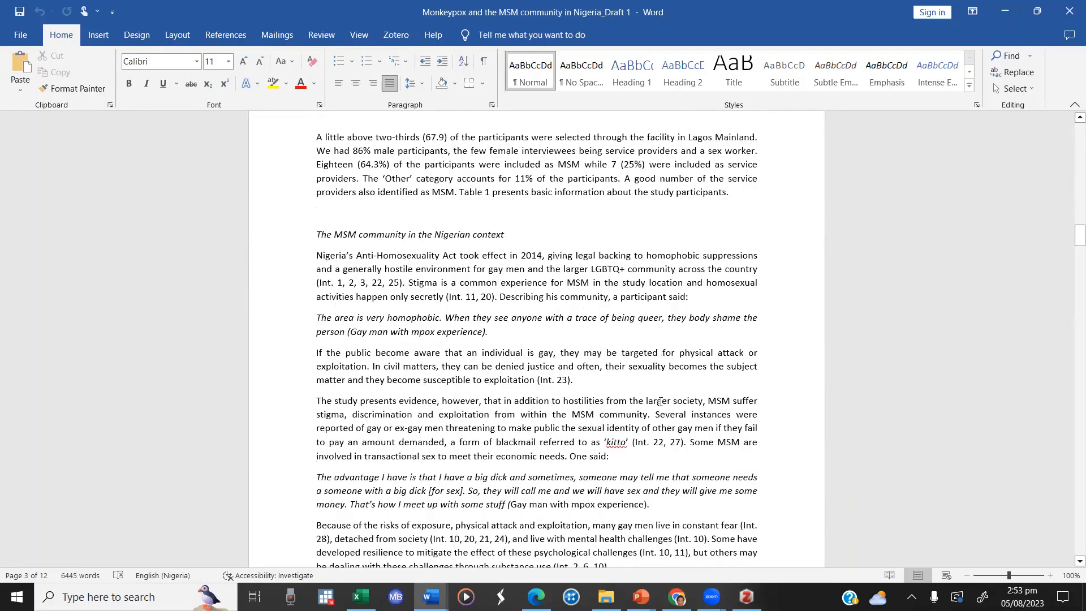
scroll(661, 402, down, 20)
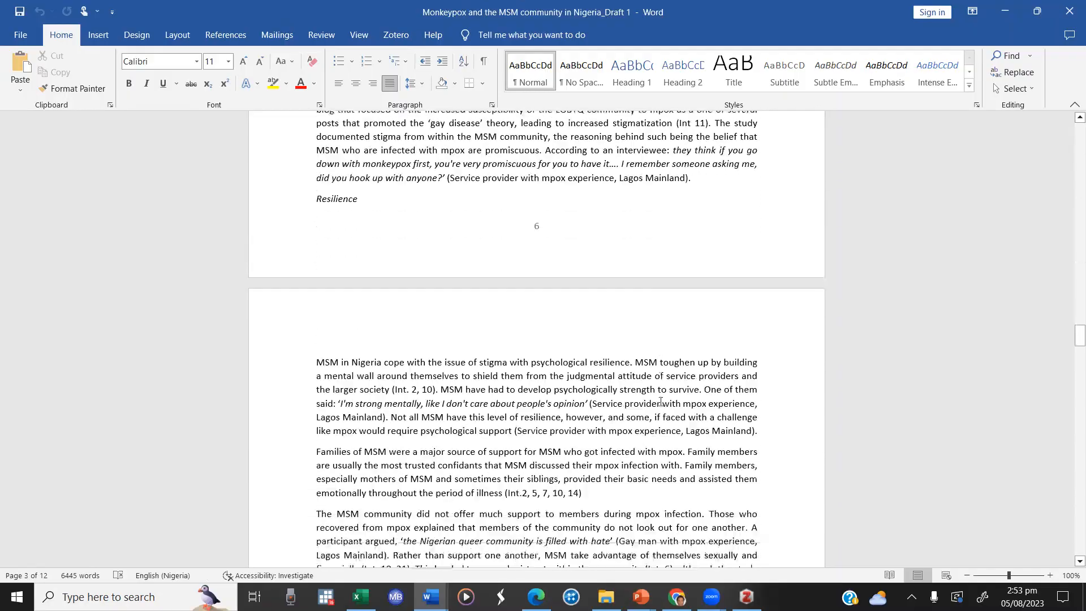
scroll(661, 401, down, 20)
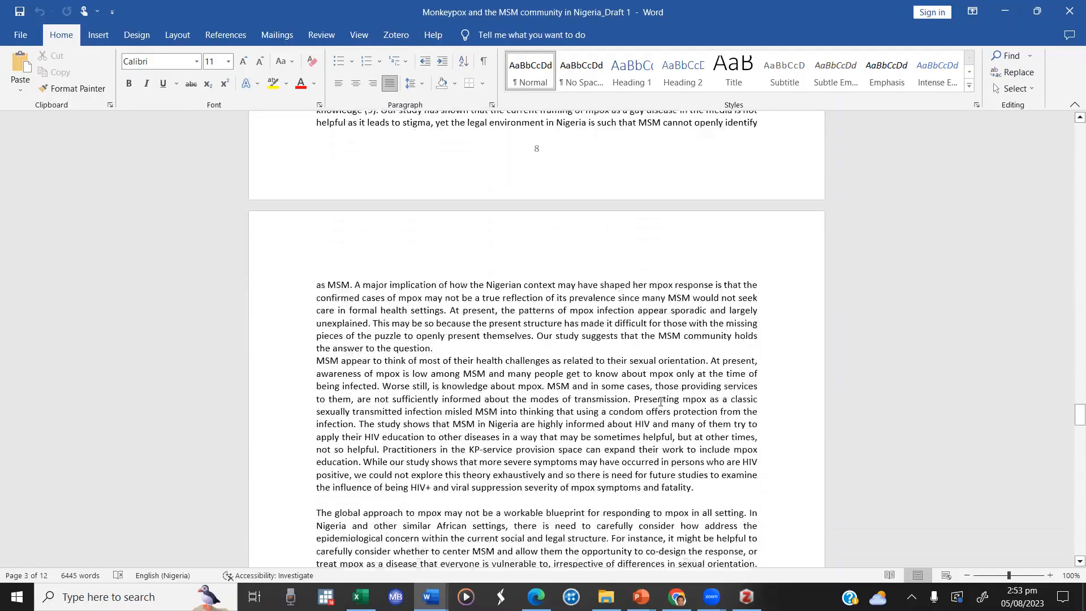
scroll(661, 401, down, 12)
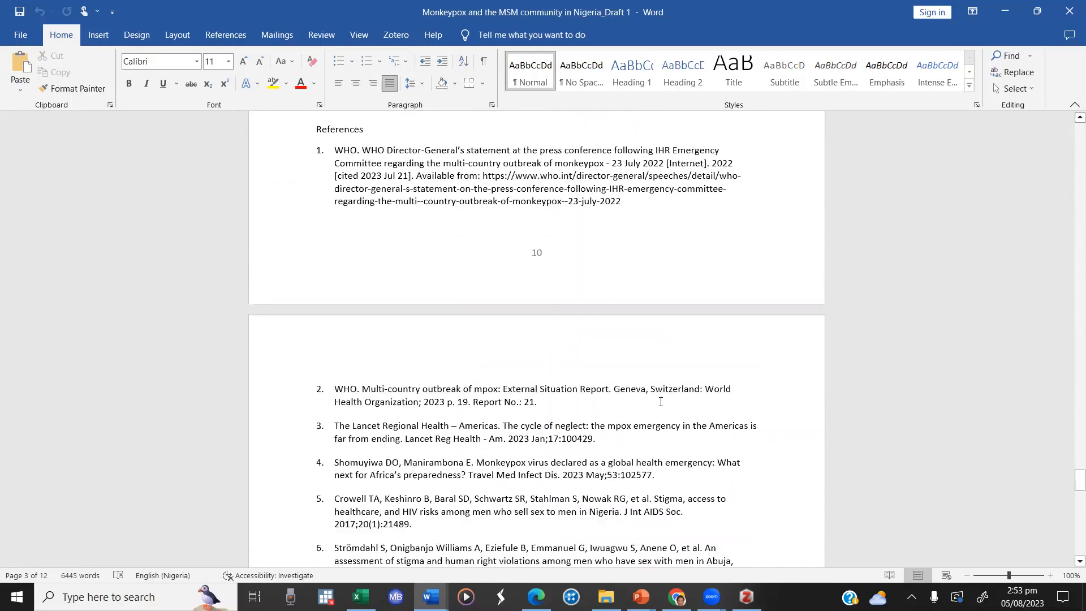
Step: Bring up the Zotero commands and review the numbered reference list from its first to its last entry
scroll(661, 402, up, 5)
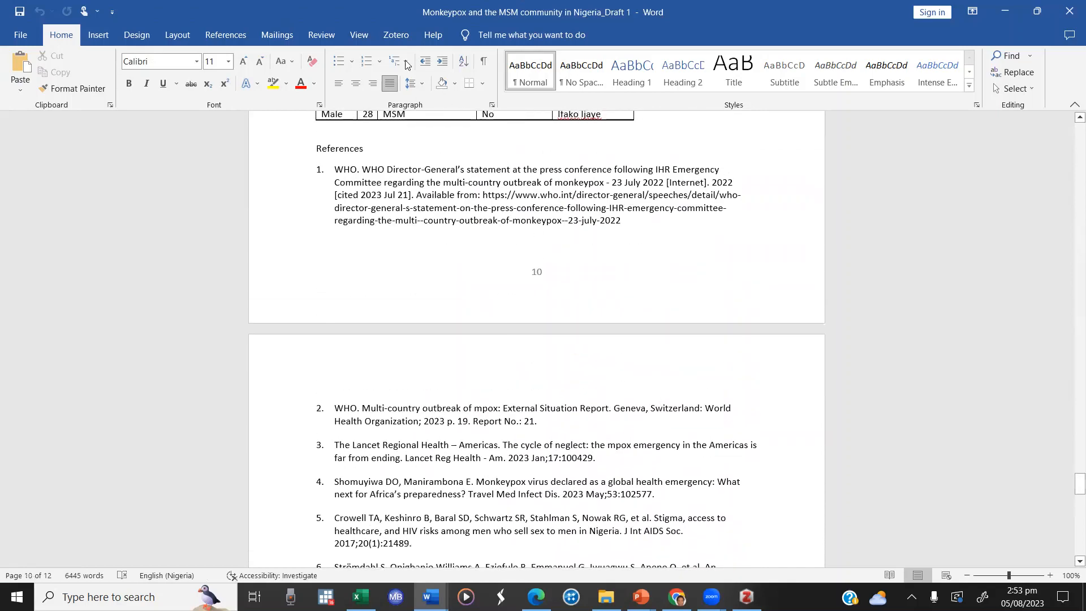
click(396, 34)
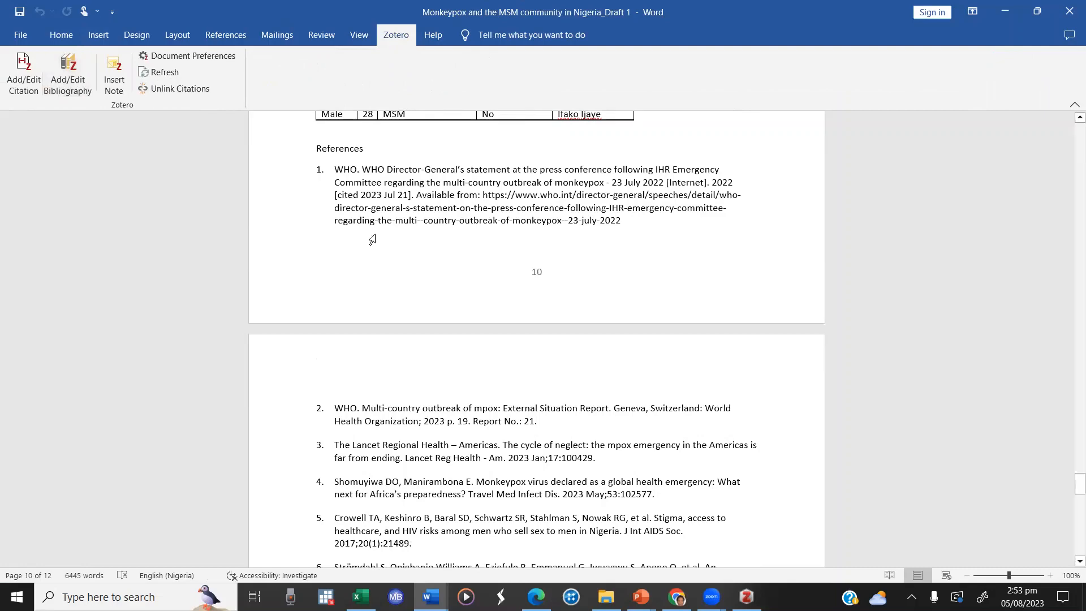
scroll(380, 250, down, 15)
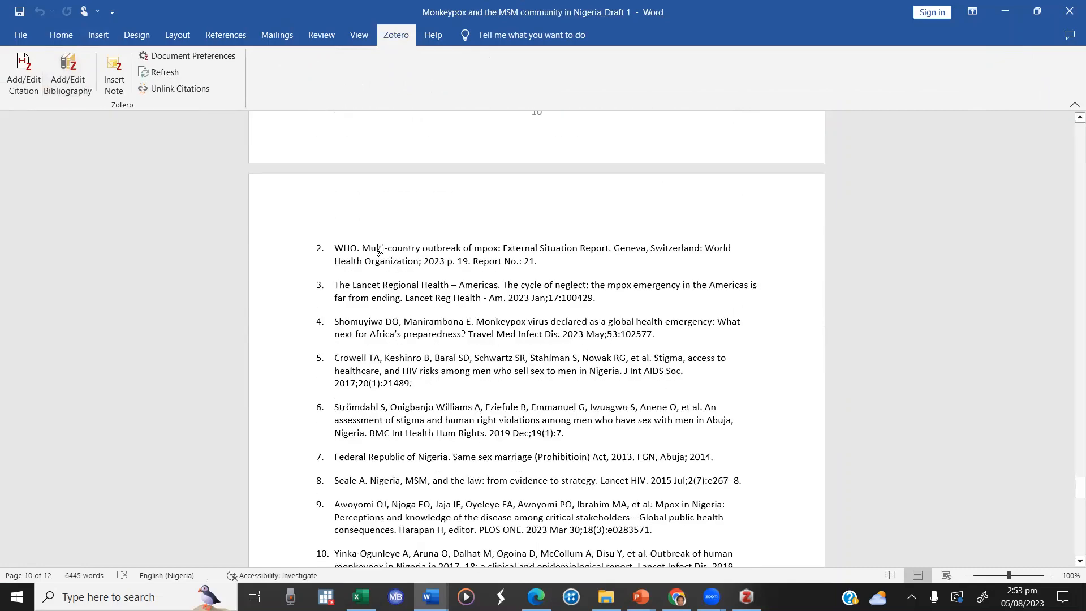
scroll(384, 246, down, 5)
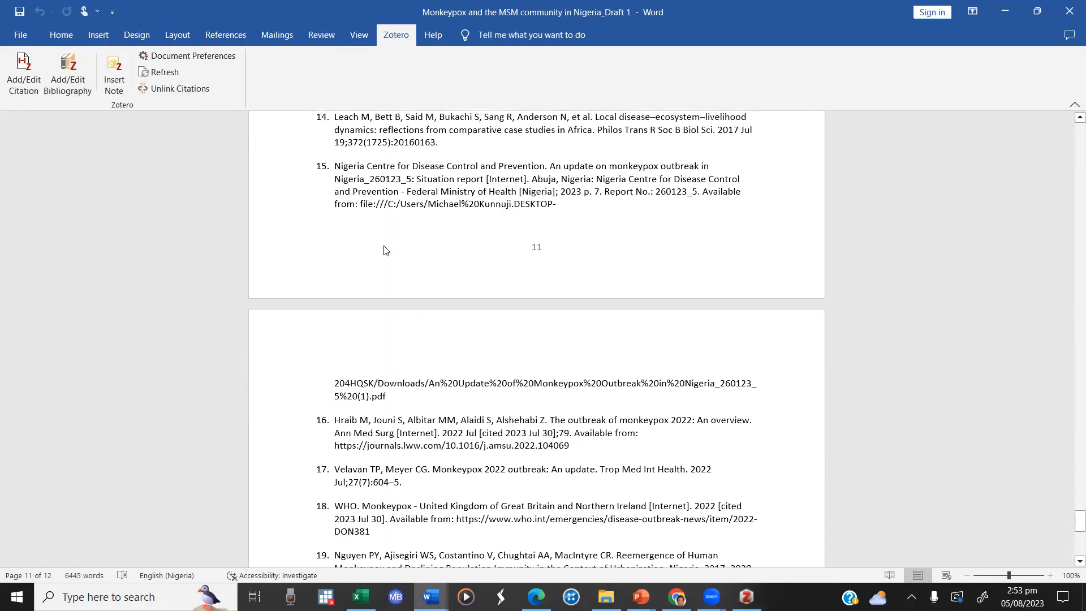
scroll(384, 251, down, 10)
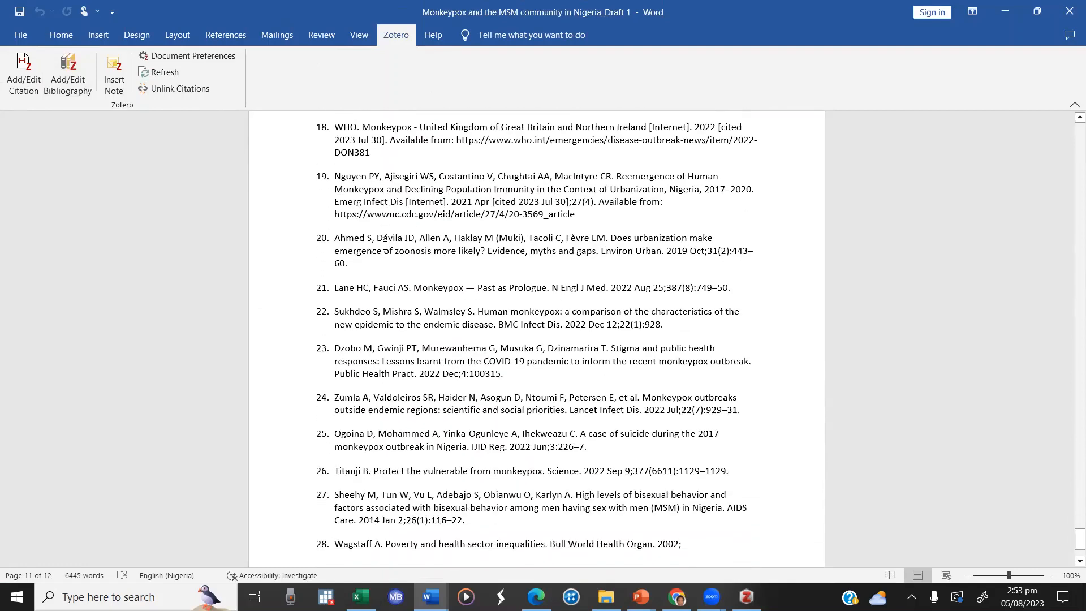
scroll(384, 246, down, 5)
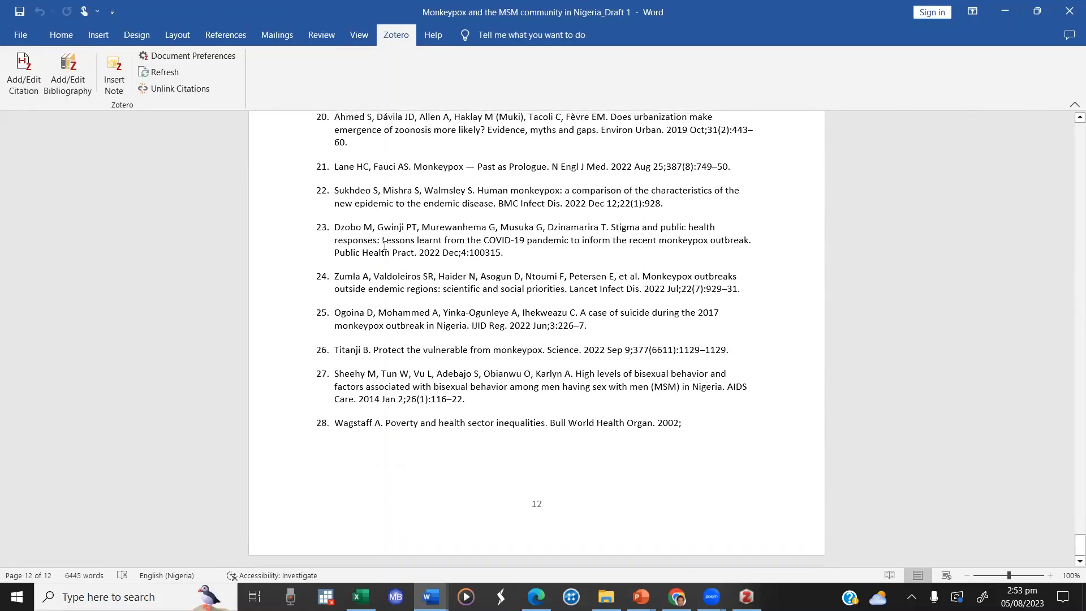
Step: Insert an empty paragraph between the interviewee table and the References heading
scroll(385, 246, up, 20)
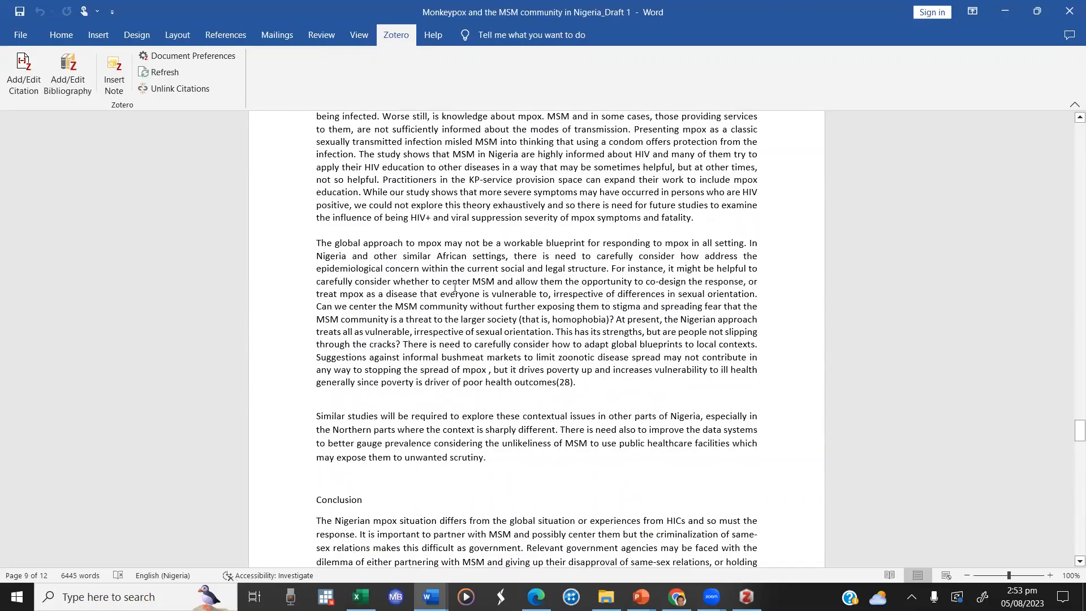
scroll(455, 287, up, 20)
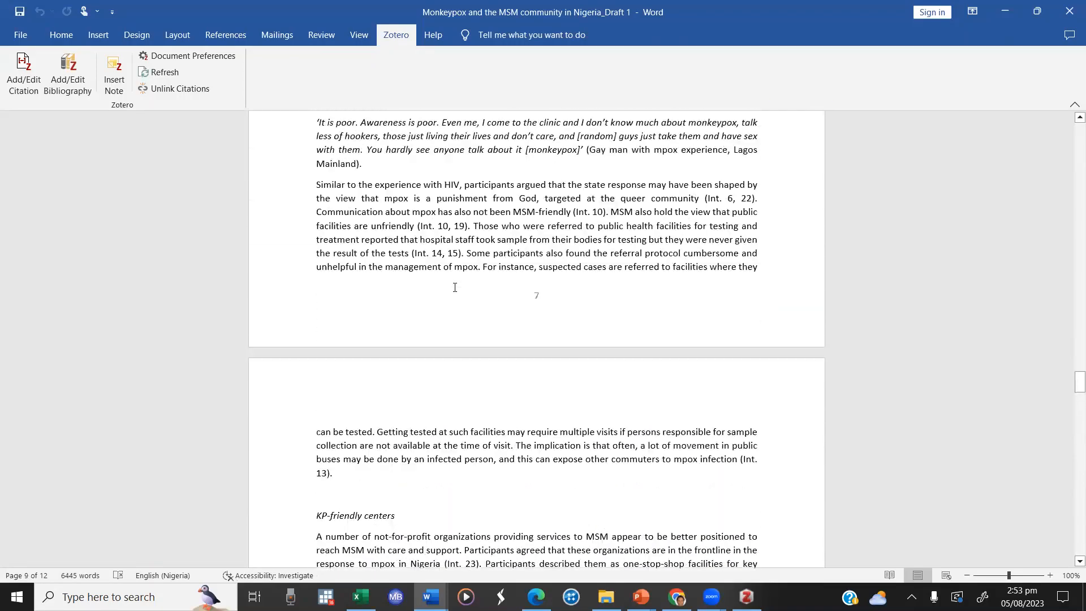
scroll(455, 287, up, 8)
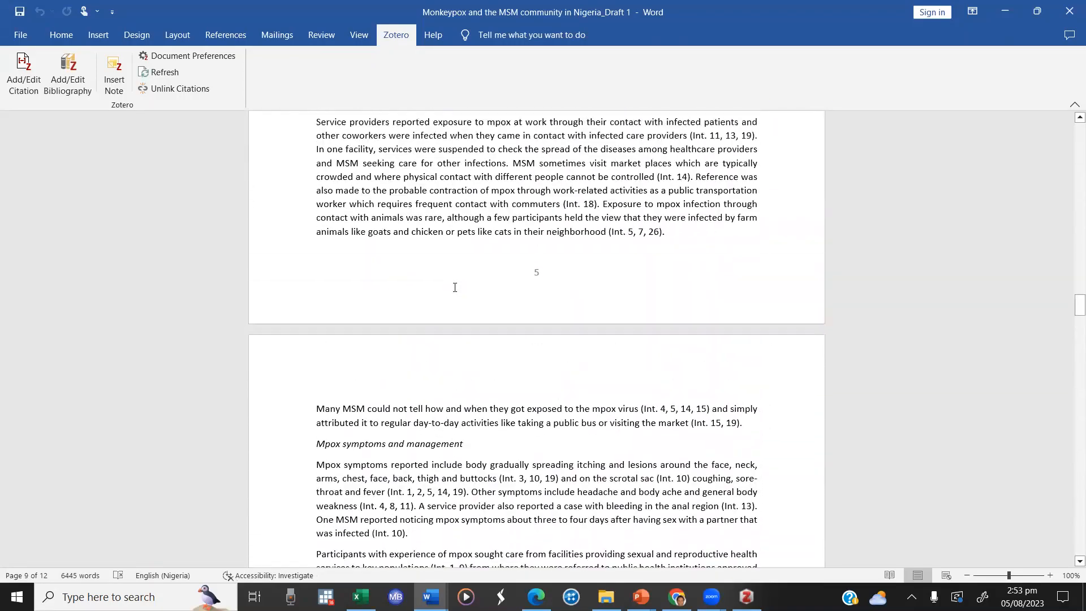
scroll(455, 287, down, 20)
scroll(455, 287, down, 20)
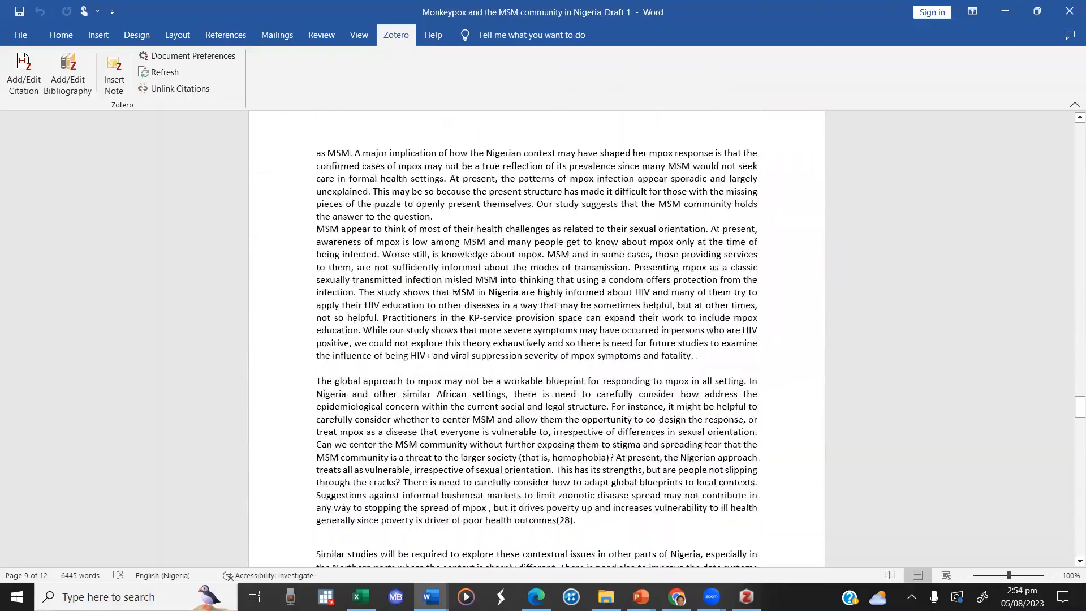
scroll(455, 288, up, 20)
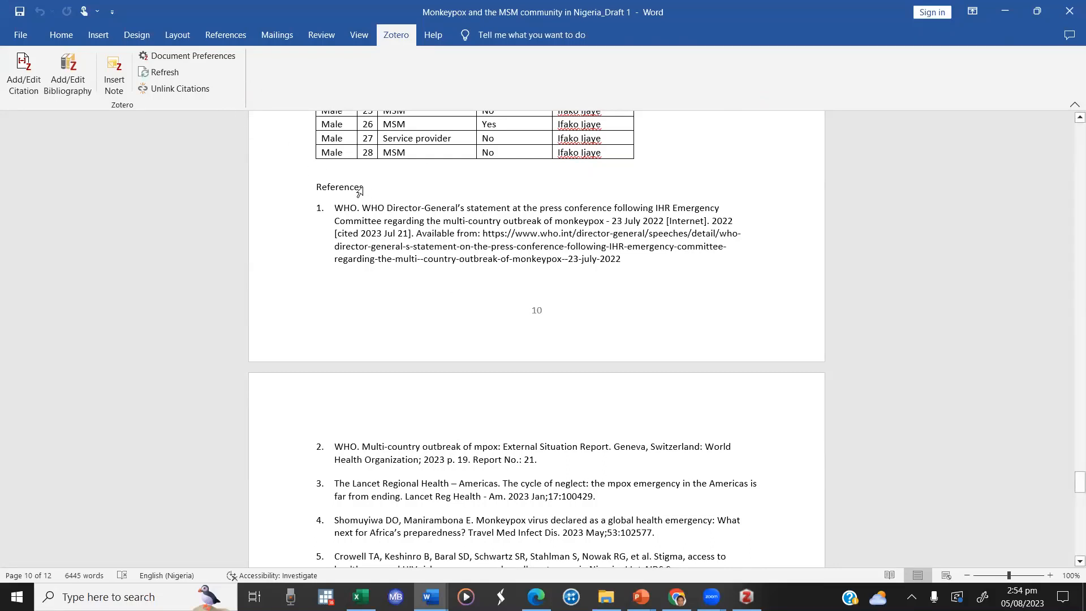
click(451, 209)
key(Return)
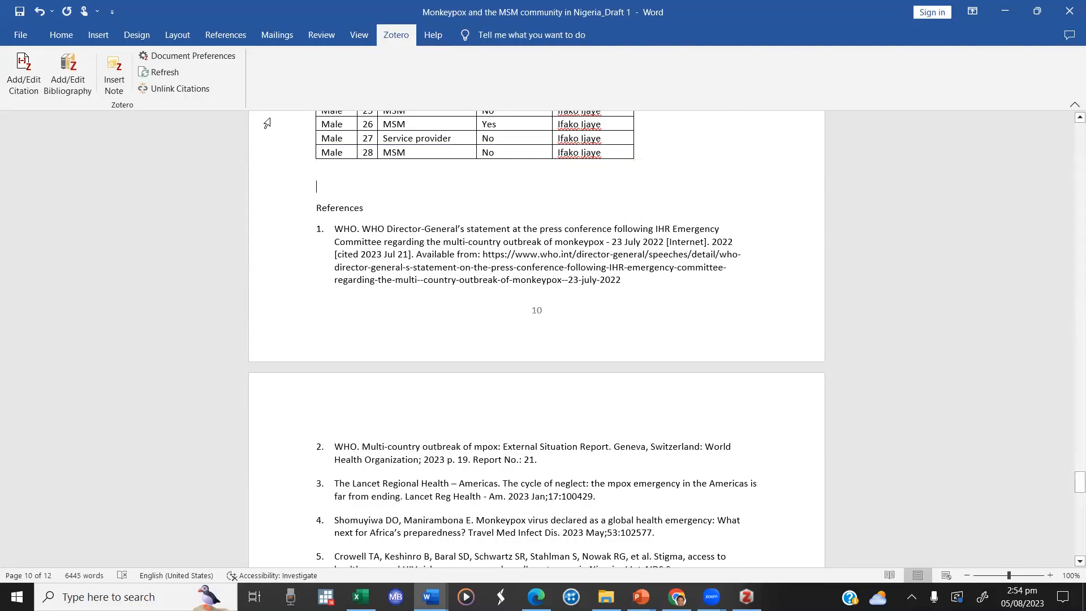
Step: Change the document's Zotero citation style to American Psychological Association (APA) 7th edition
click(195, 56)
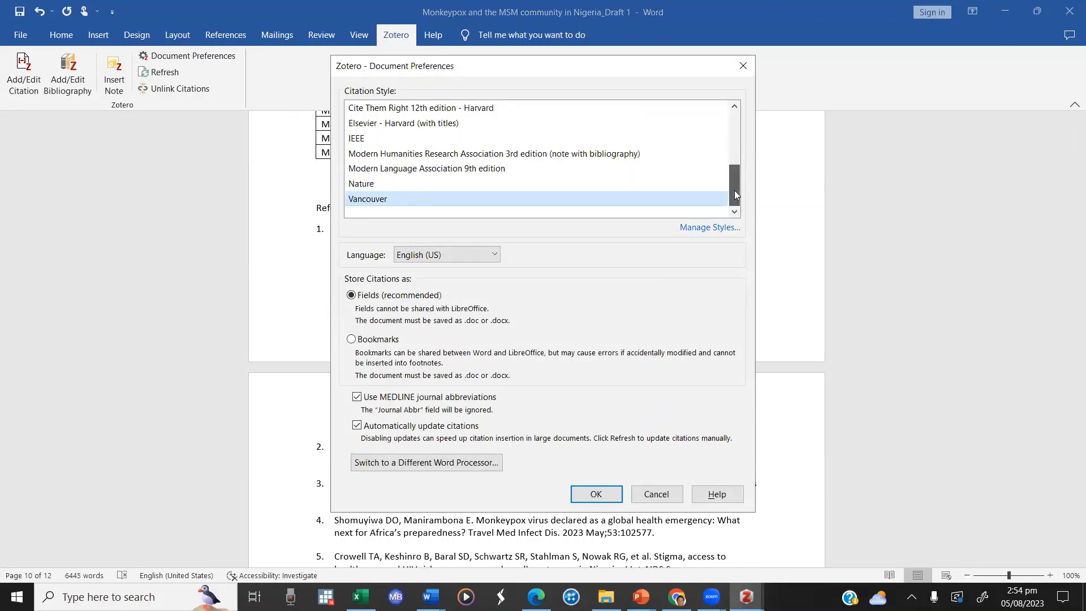
drag(736, 195, 731, 142)
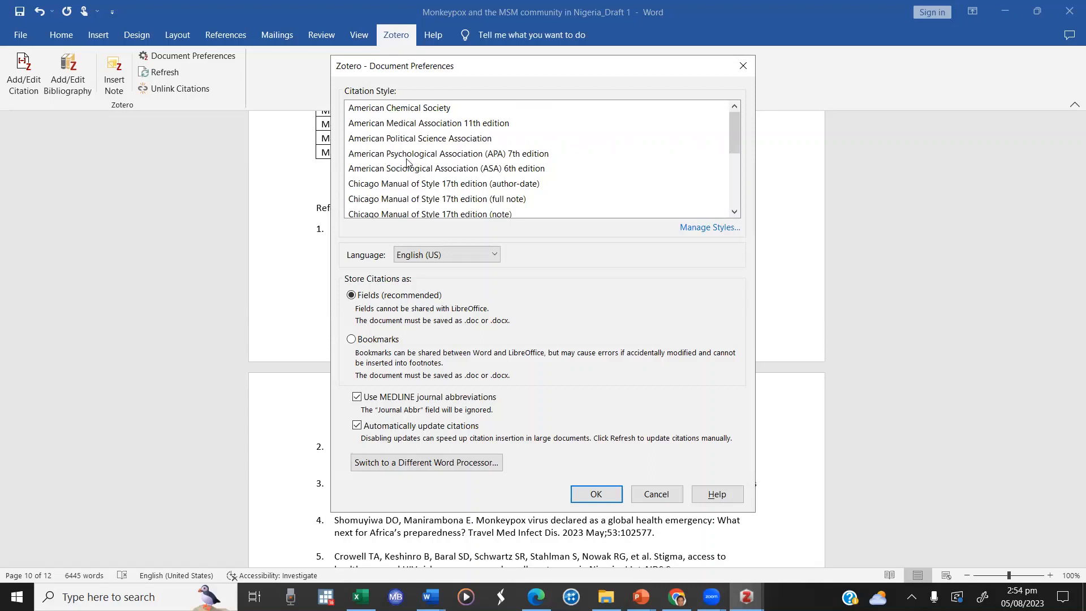
click(512, 158)
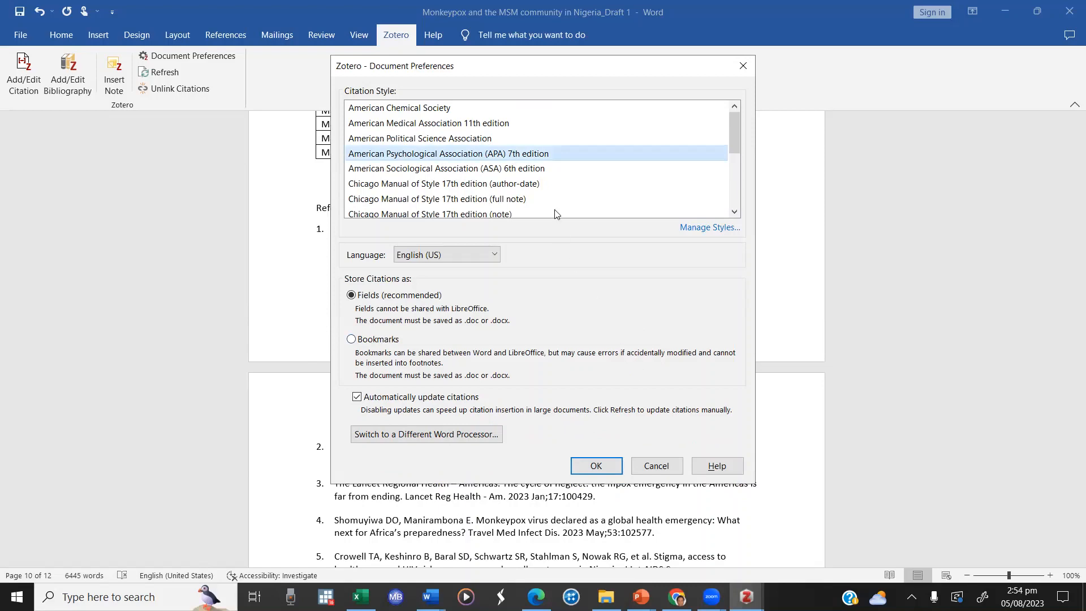
click(596, 467)
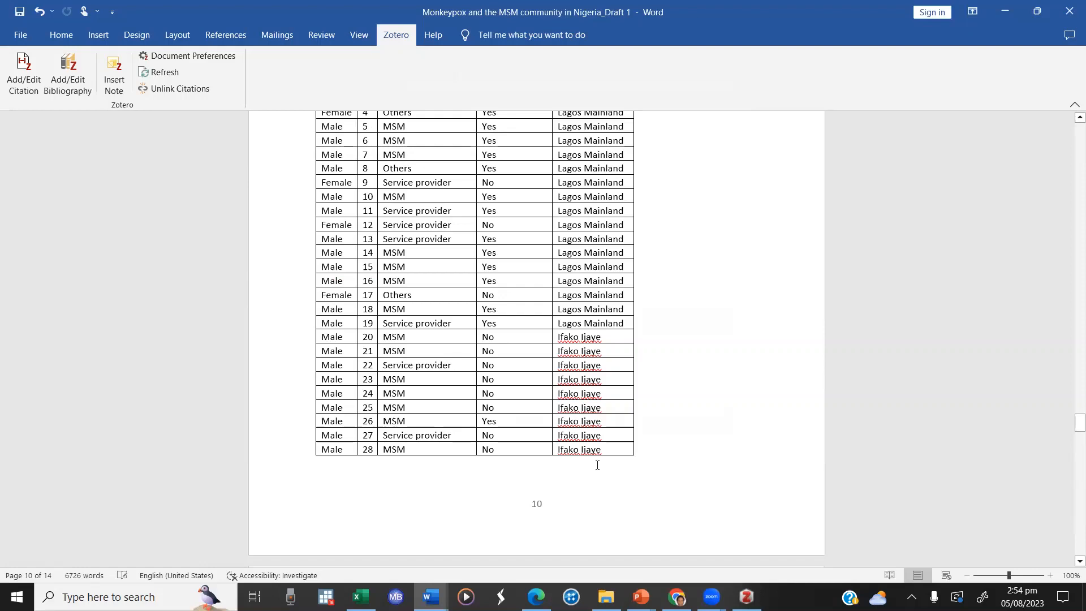
Step: Review the APA-formatted reference list and the author-date citations in the body, back to the Introduction
scroll(597, 465, down, 15)
scroll(597, 465, up, 6)
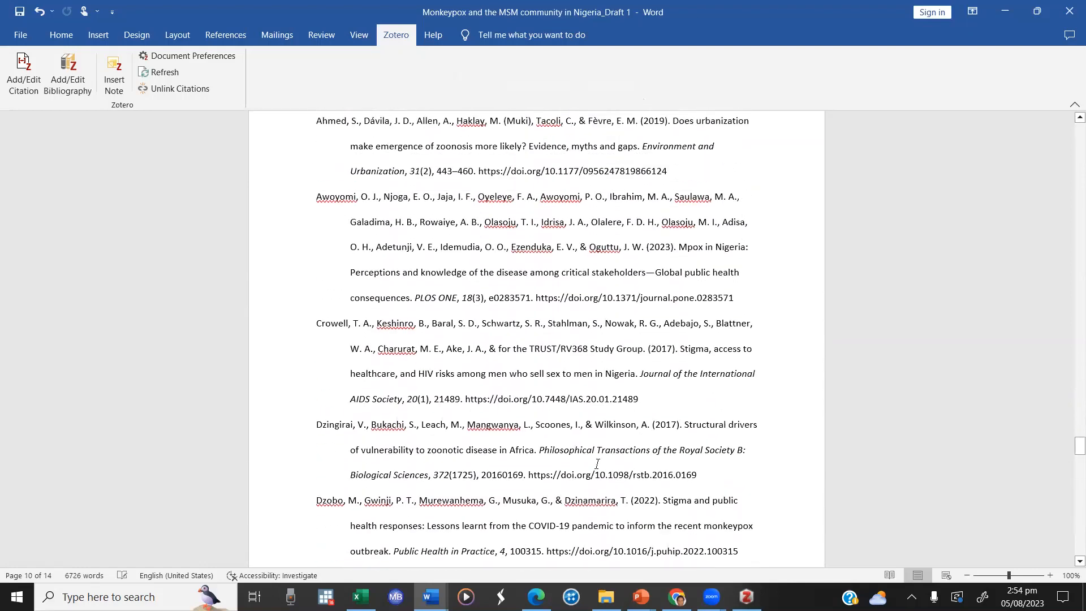
scroll(597, 464, up, 1)
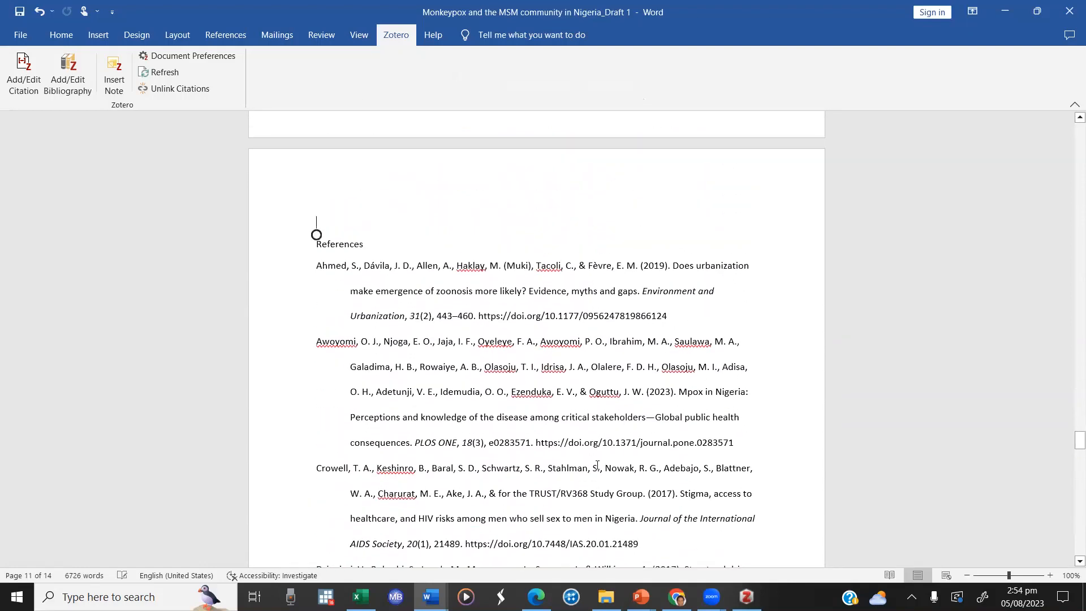
scroll(598, 465, down, 3)
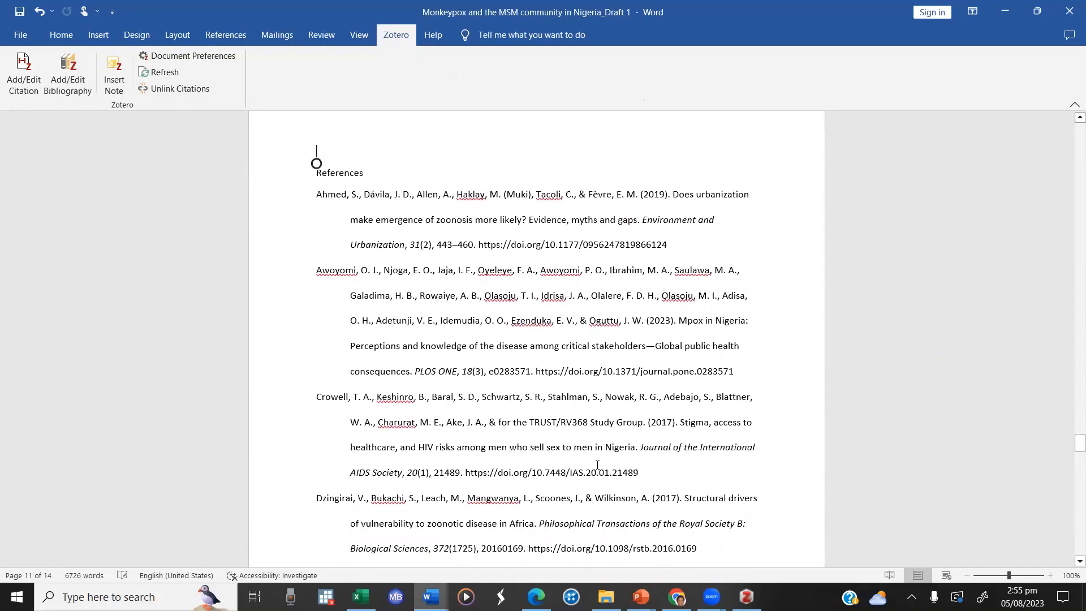
scroll(597, 465, down, 20)
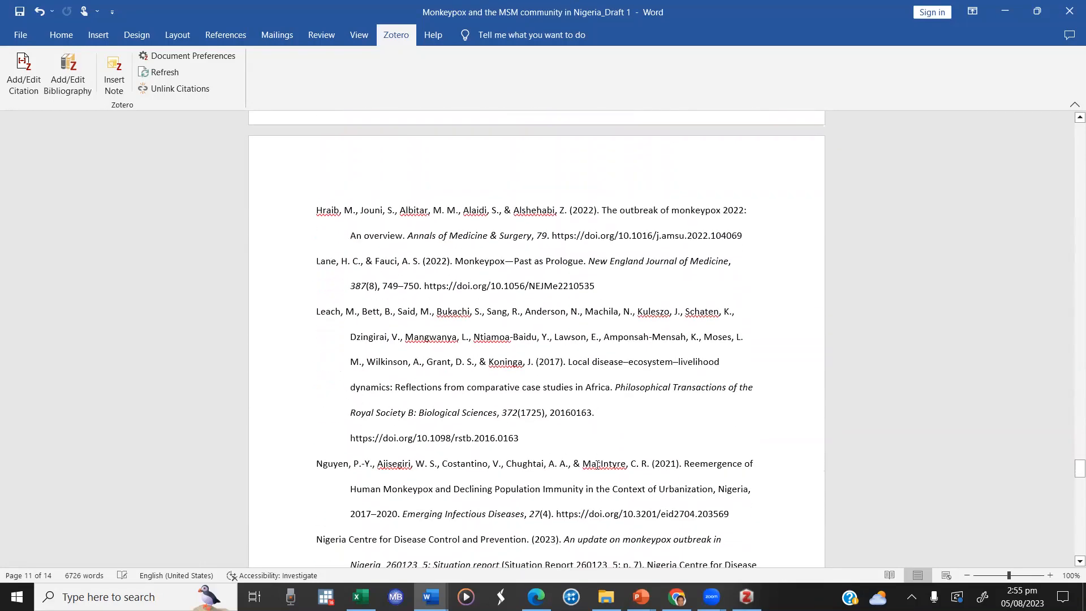
scroll(598, 465, down, 20)
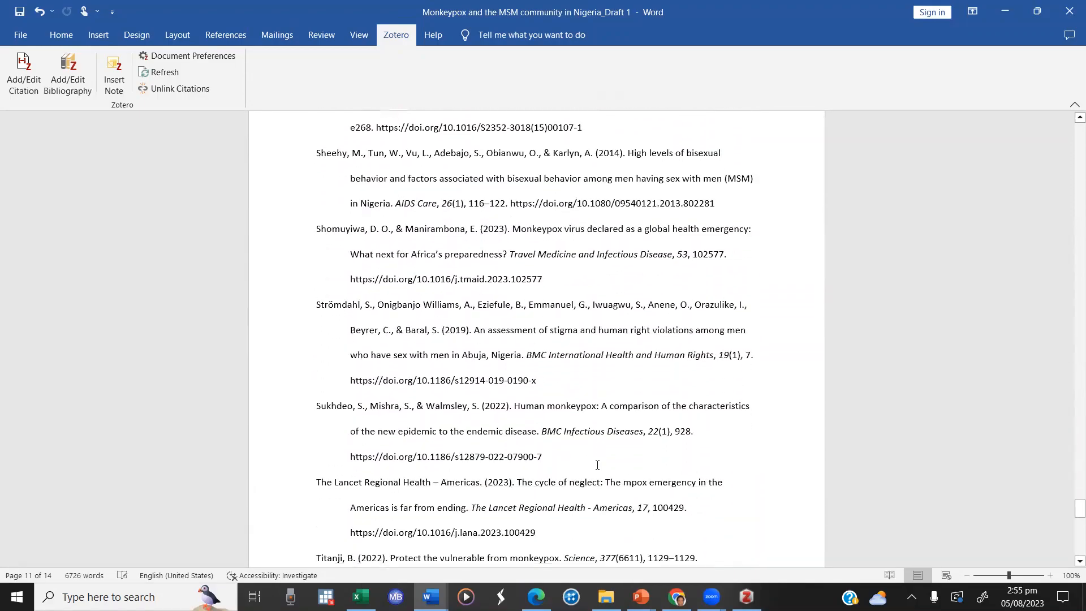
scroll(598, 466, up, 20)
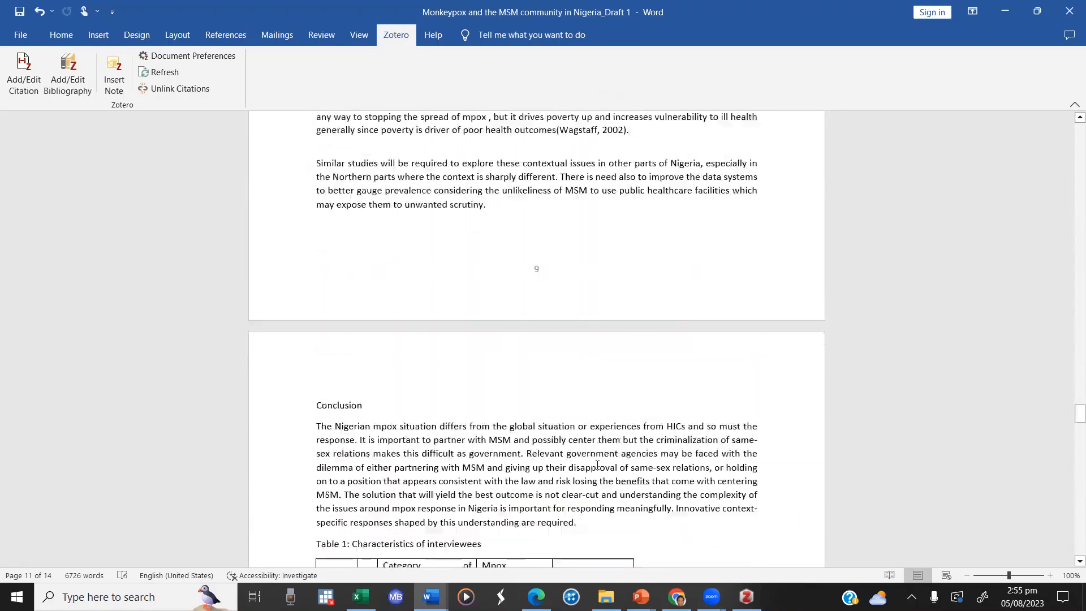
scroll(598, 465, up, 20)
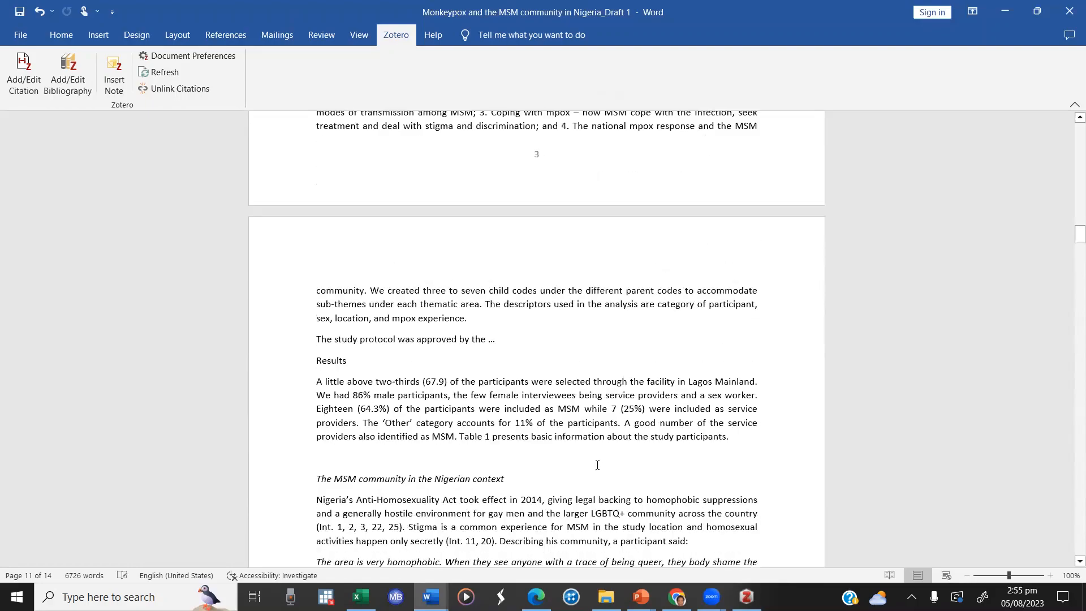
scroll(597, 465, up, 20)
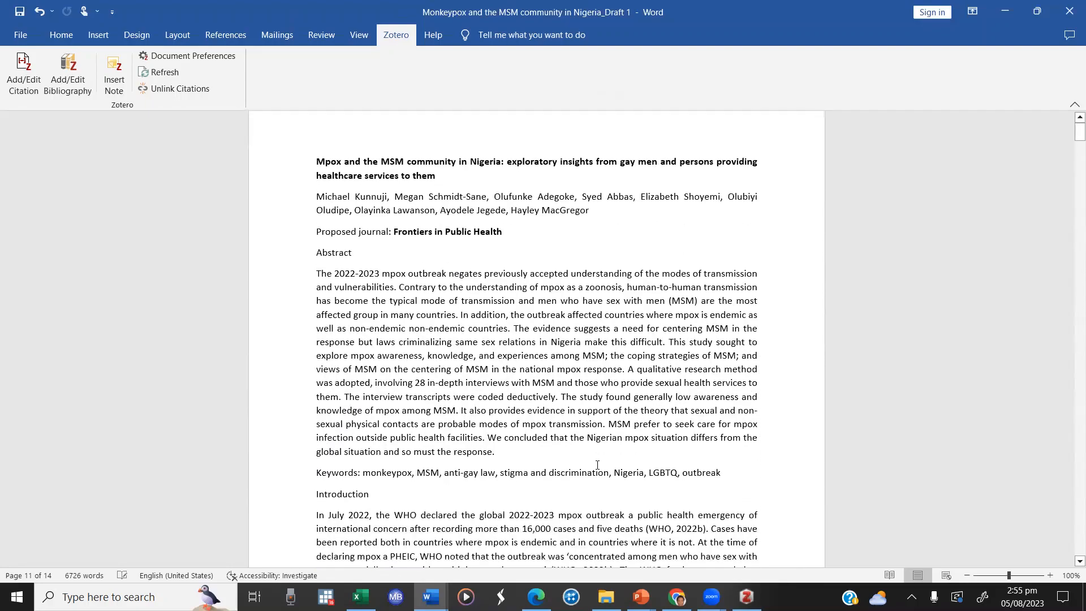
scroll(598, 465, down, 3)
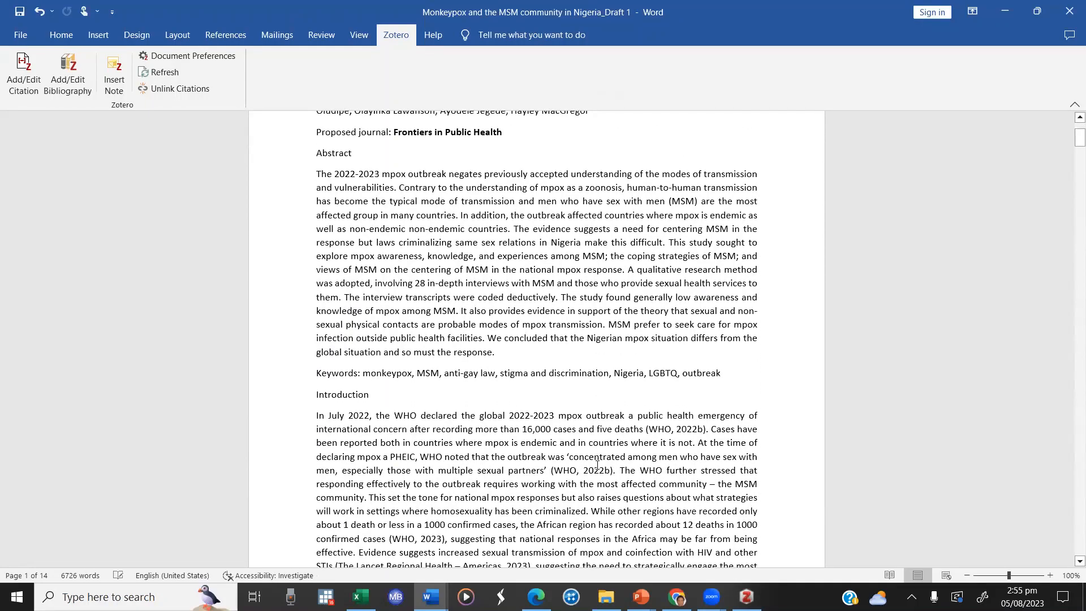
Step: Examine the APA author-date citations throughout the body text, from the Introduction to the start of the Discussion
scroll(597, 465, down, 6)
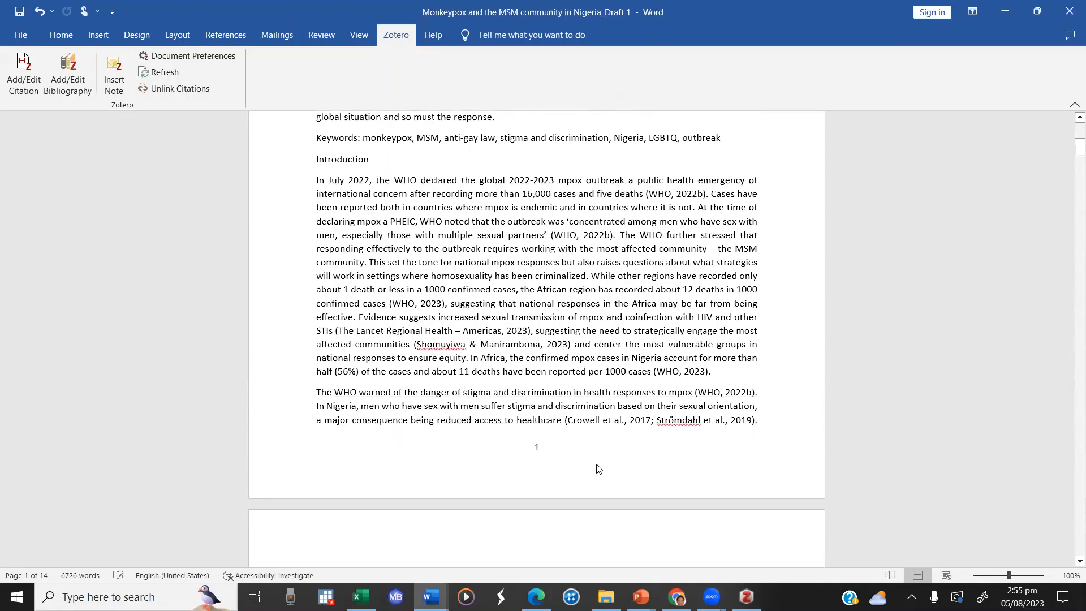
scroll(599, 469, down, 5)
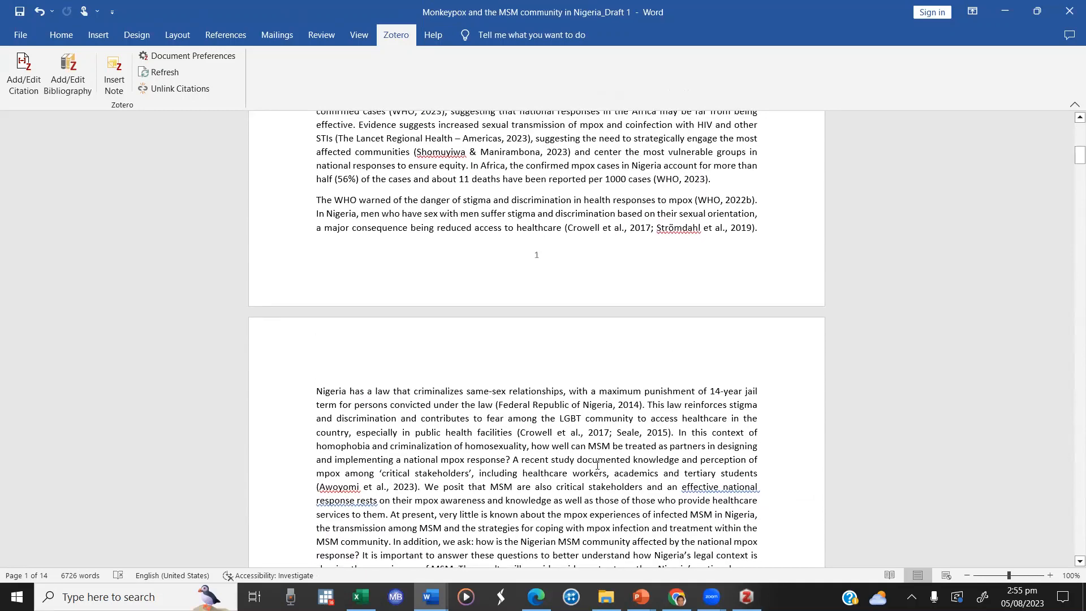
scroll(598, 465, down, 6)
scroll(597, 464, up, 1)
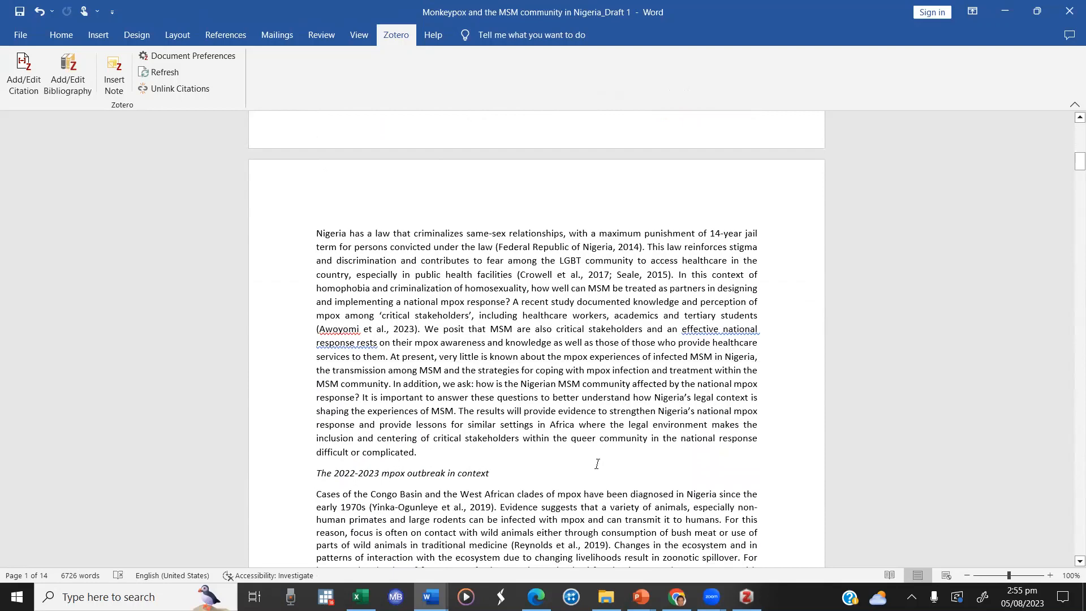
scroll(597, 464, down, 4)
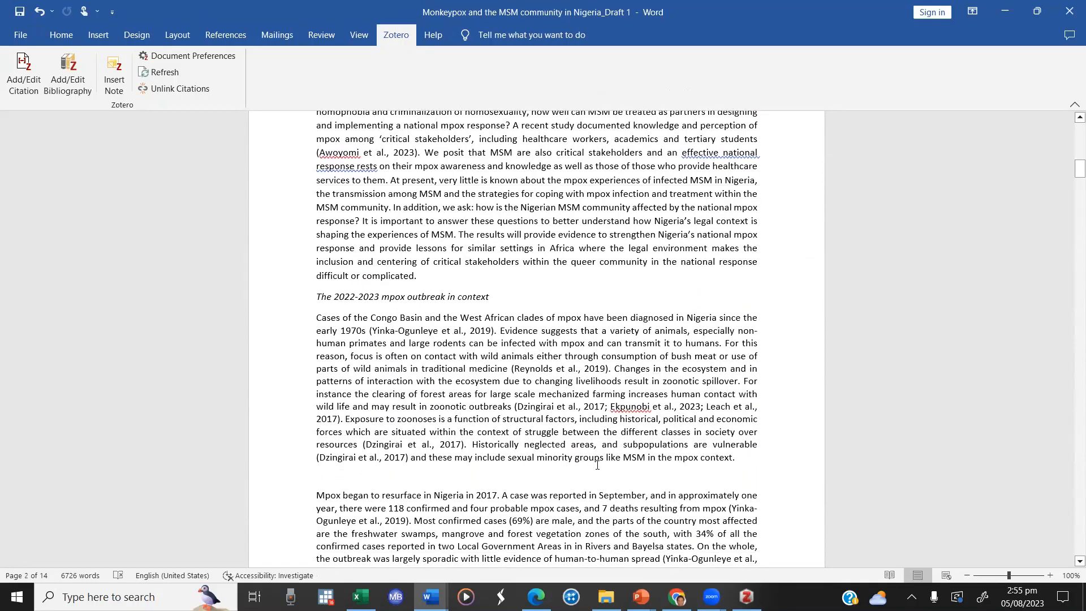
scroll(597, 465, down, 5)
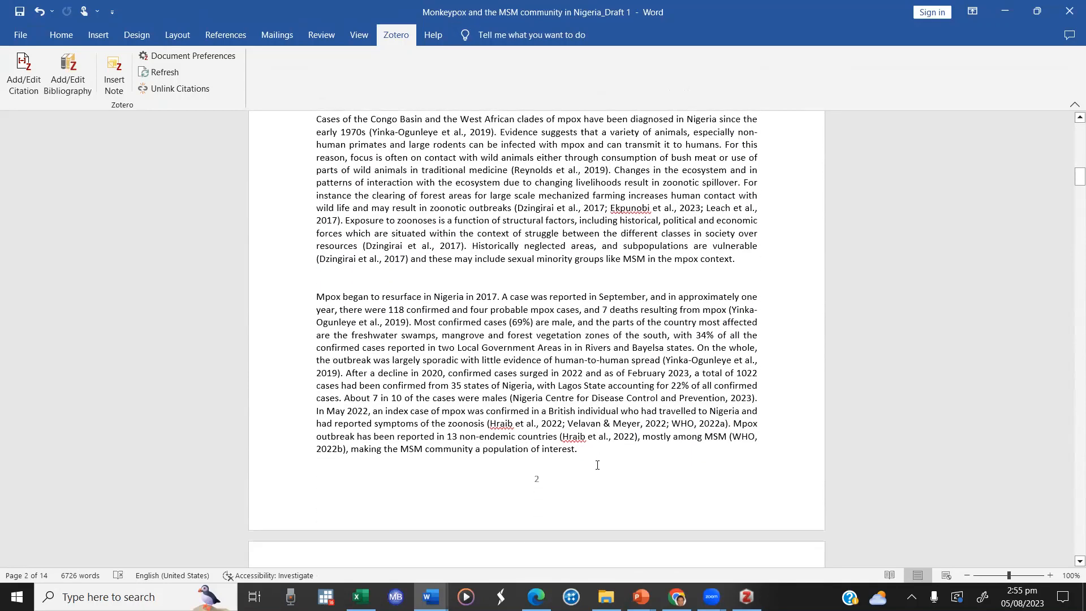
scroll(598, 465, down, 1)
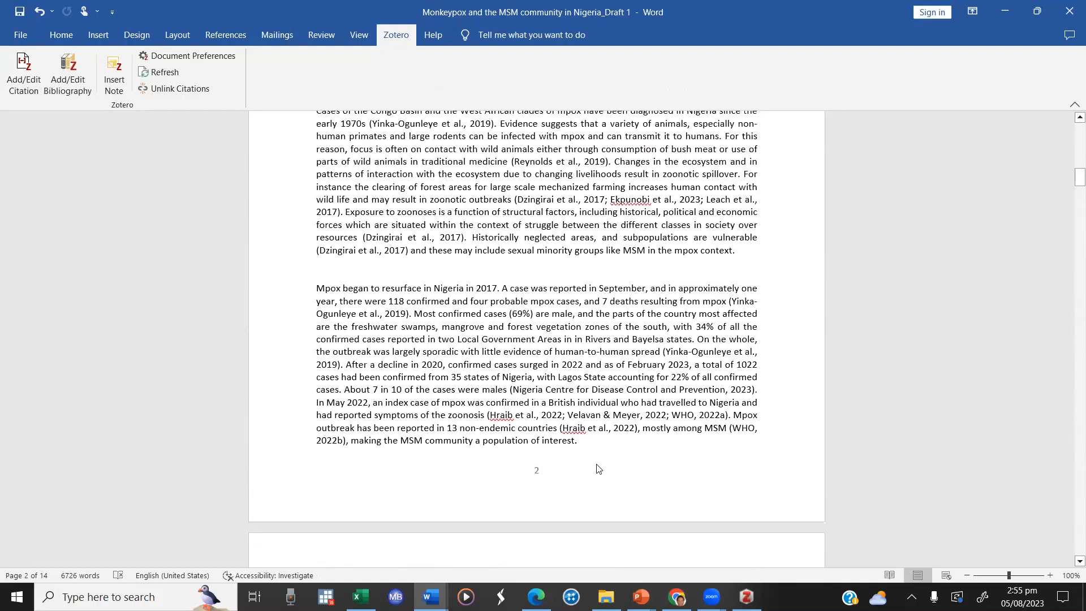
scroll(598, 469, down, 7)
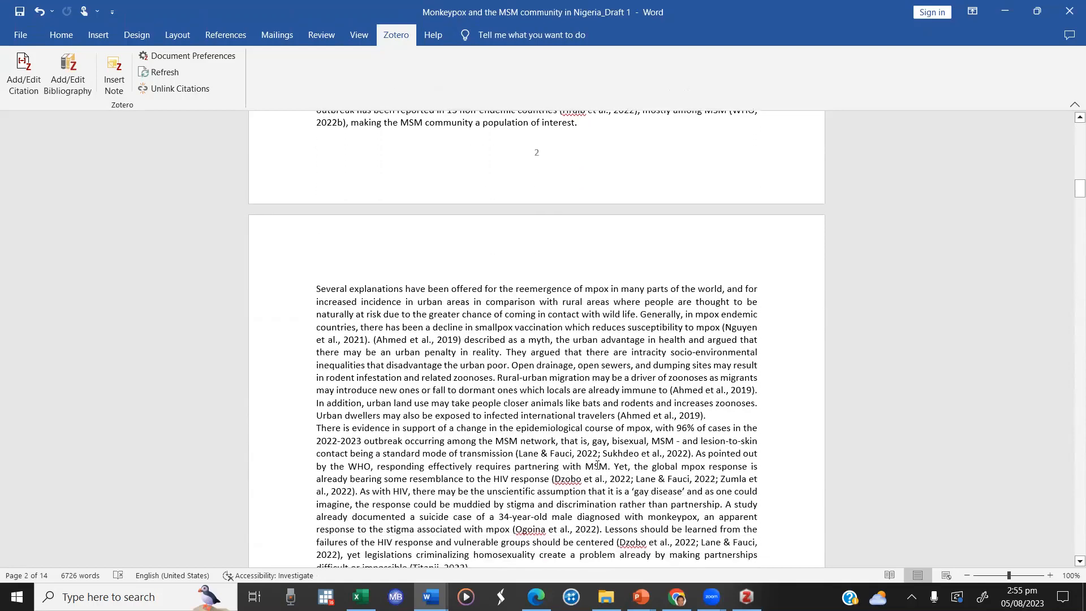
scroll(597, 465, down, 2)
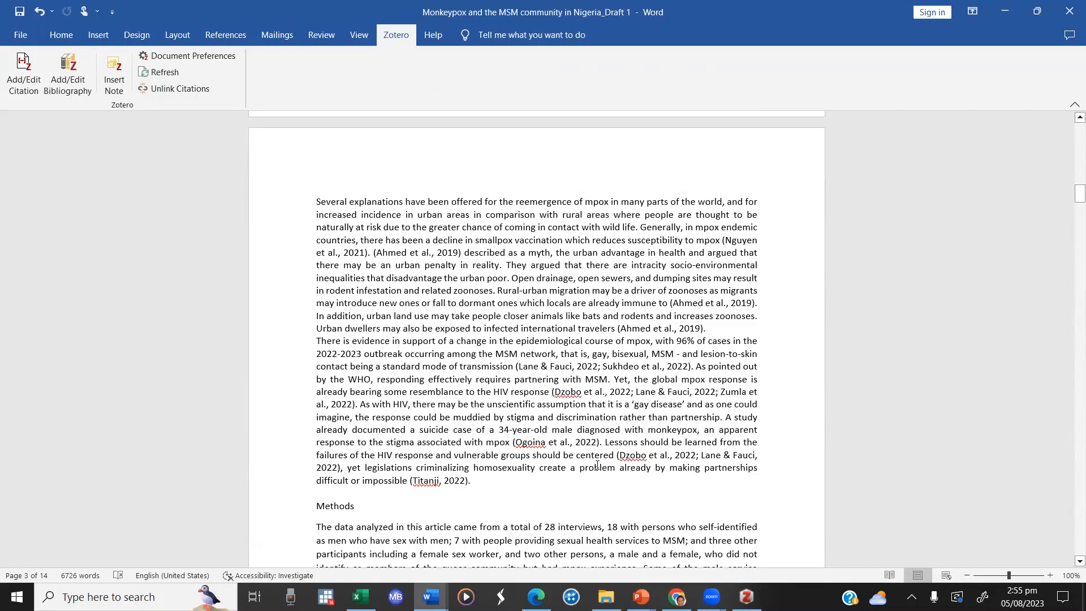
scroll(598, 465, down, 20)
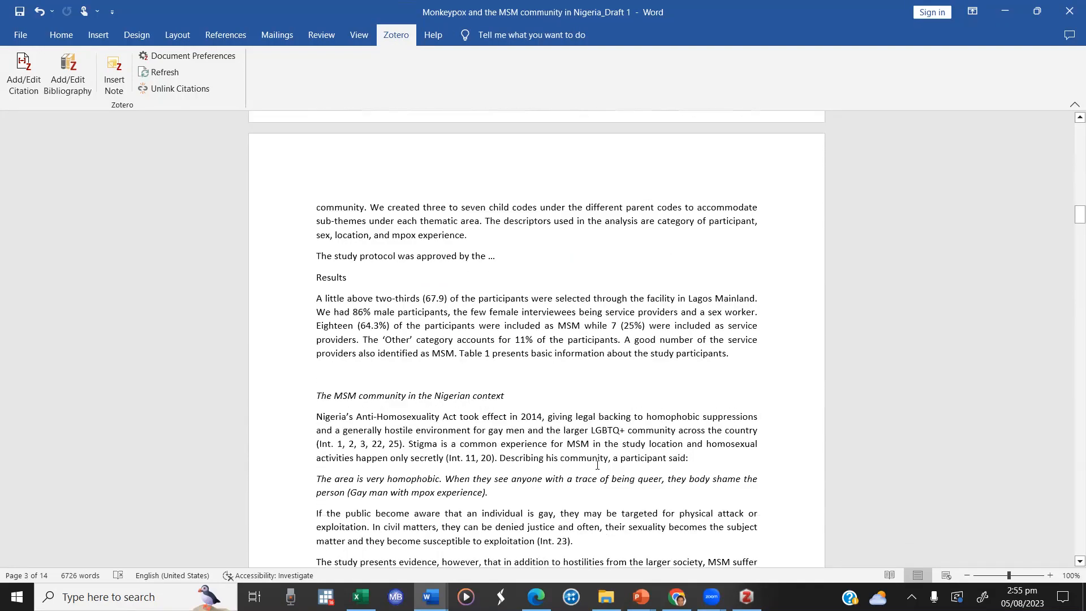
scroll(597, 465, down, 1)
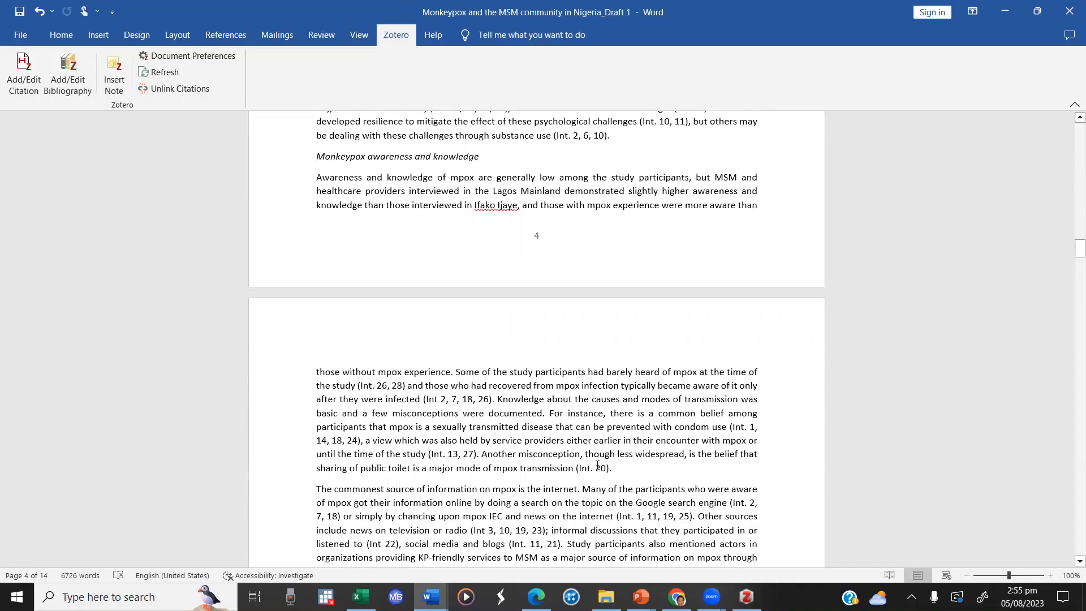
scroll(597, 465, down, 20)
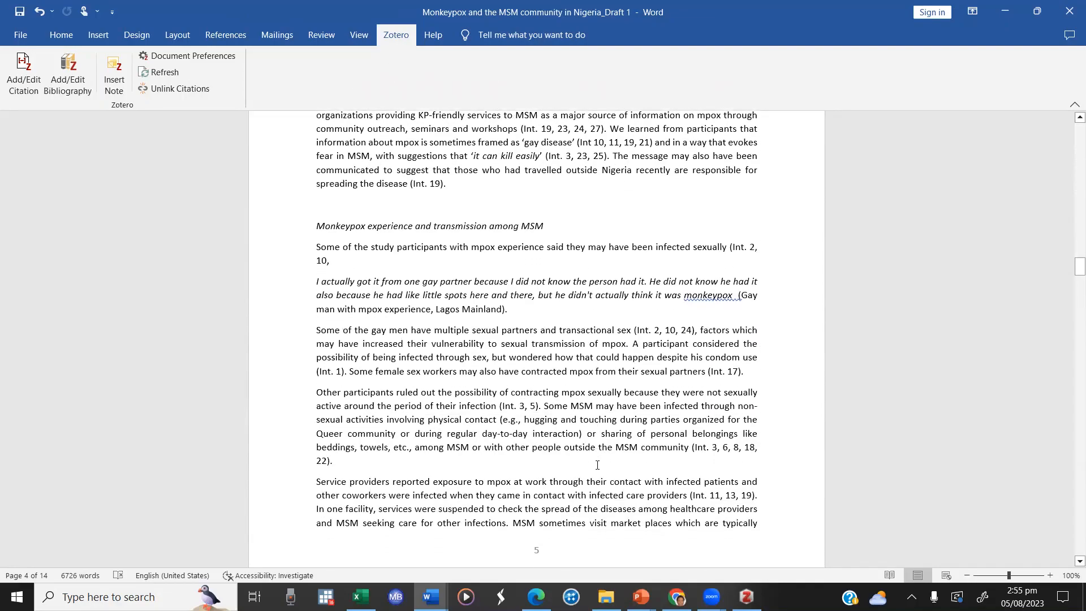
scroll(598, 465, down, 20)
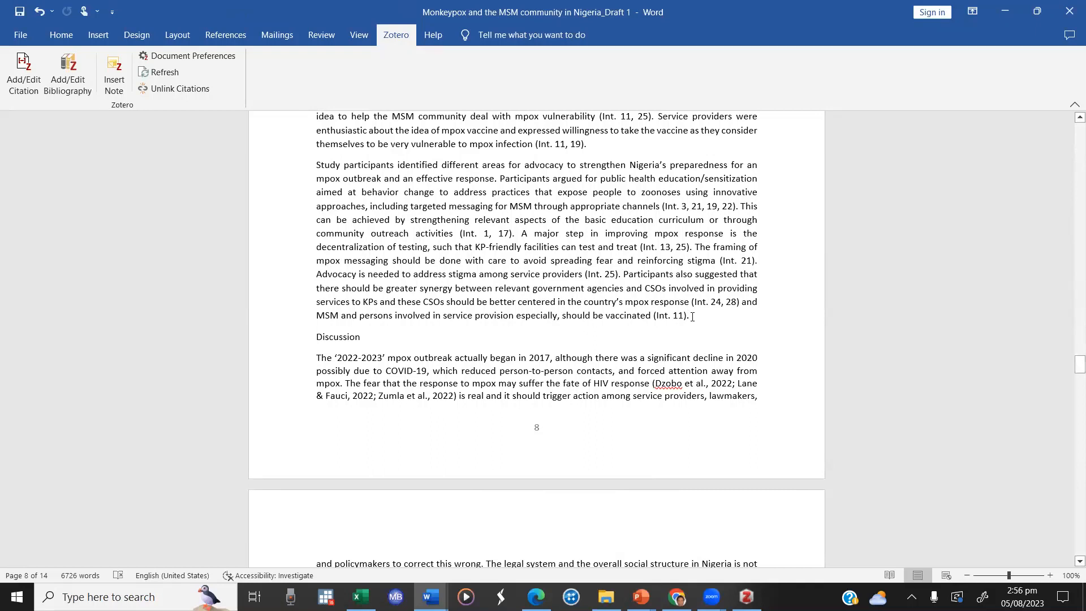
scroll(693, 316, up, 2)
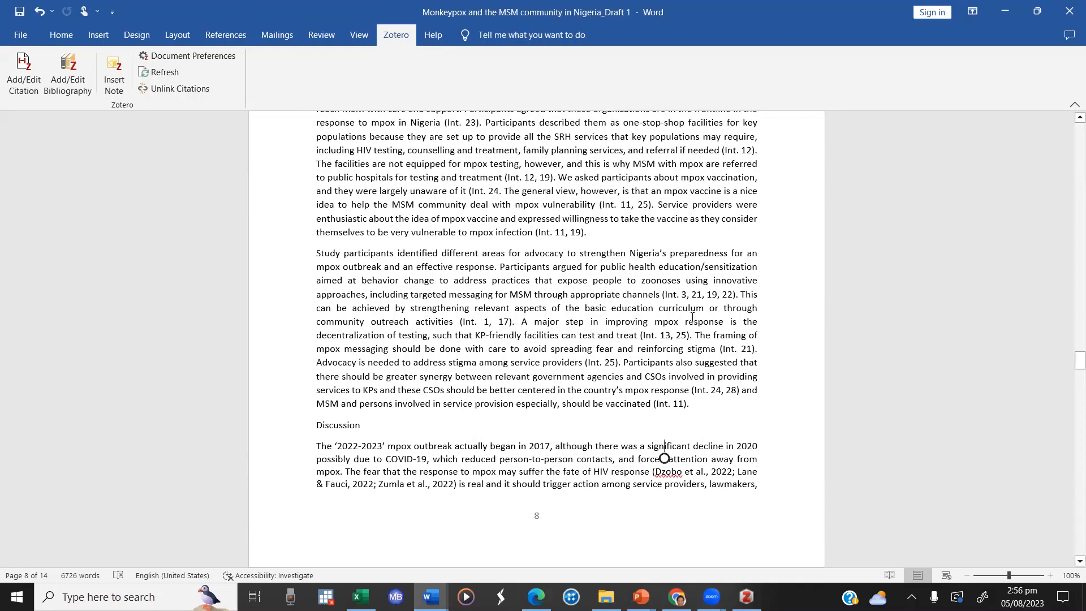
Step: Change the document's Zotero citation style to Vancouver, keeping MEDLINE journal abbreviations and automatic citation updates enabled
click(214, 57)
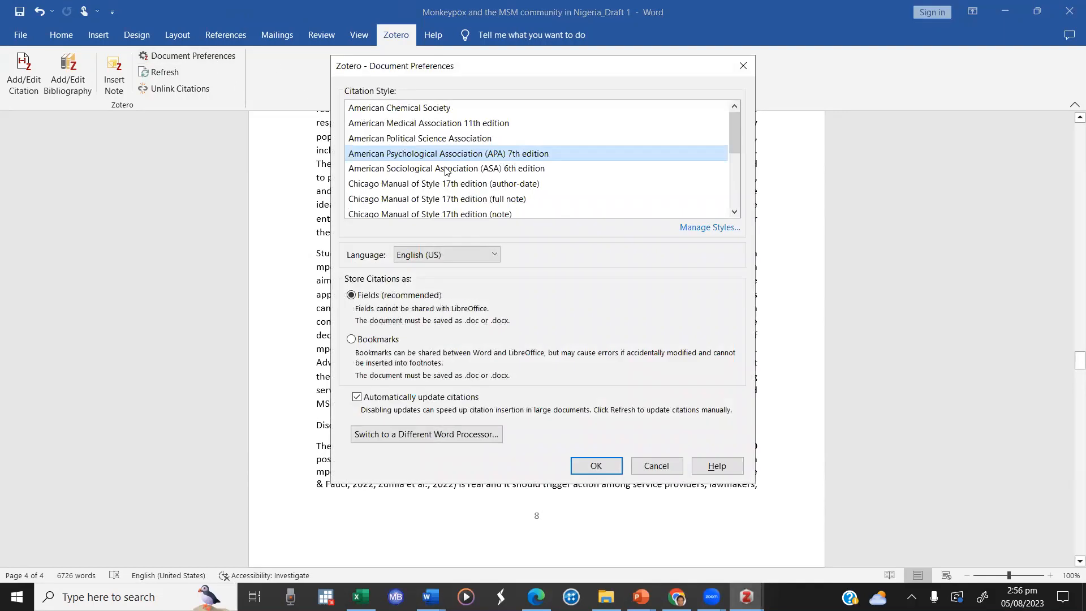
scroll(737, 134, down, 3)
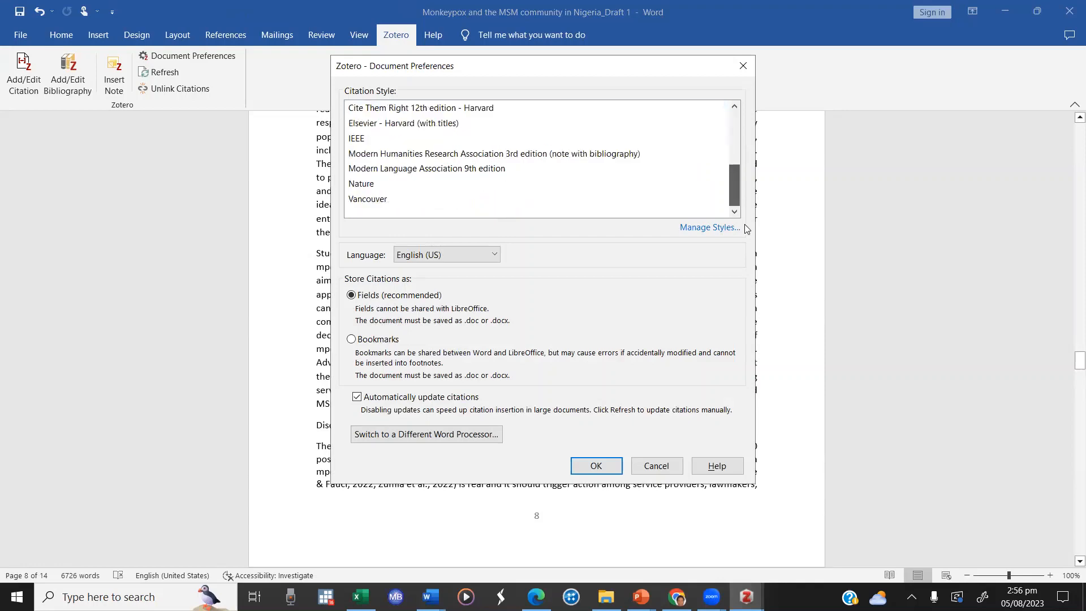
click(369, 200)
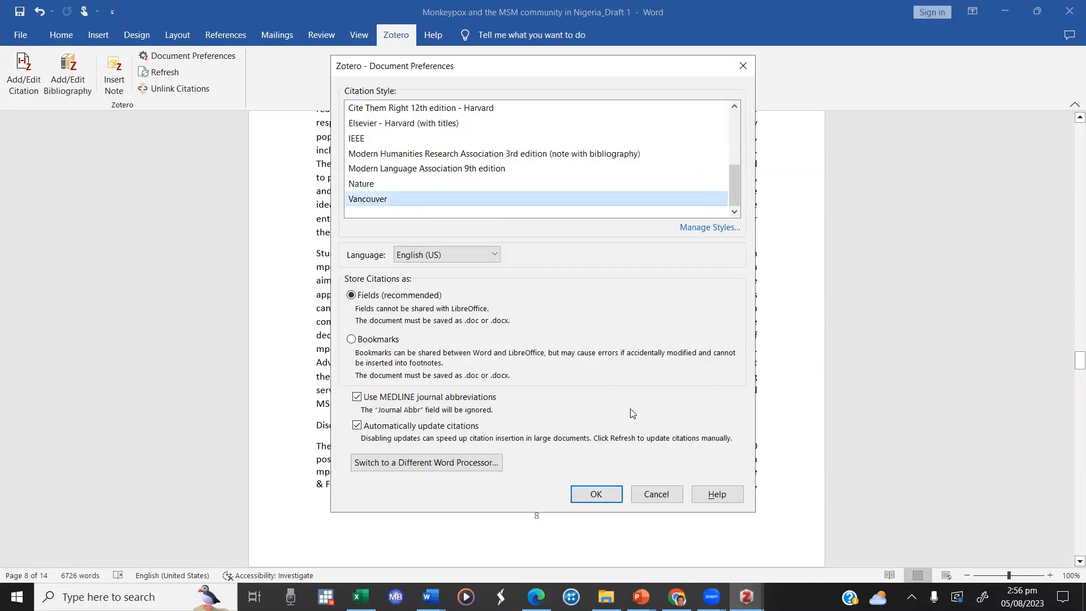
click(613, 494)
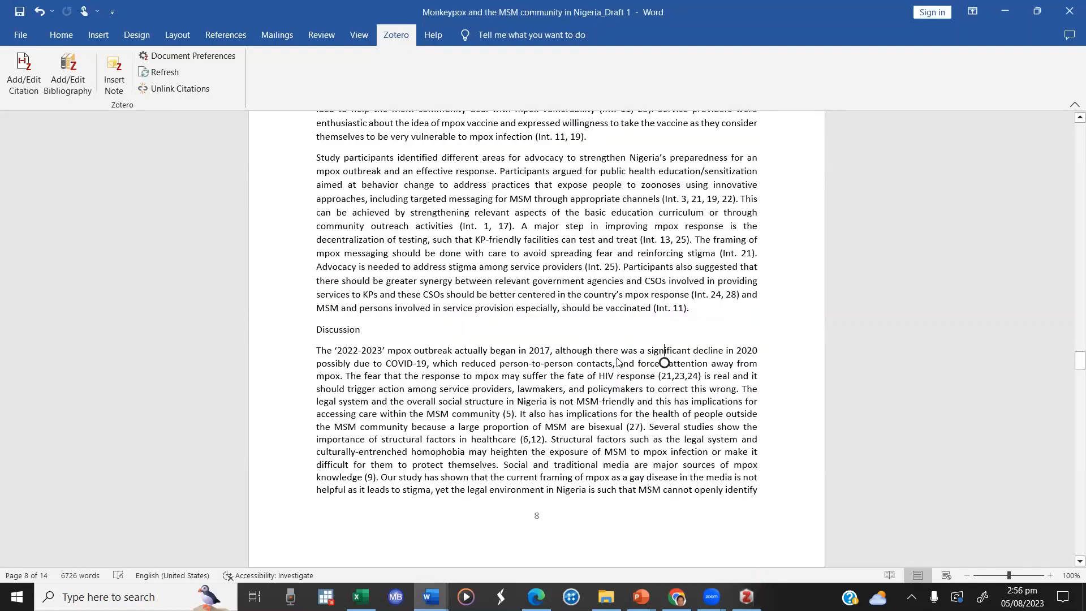
Step: Review the Vancouver-formatted reference list at the end of the document
scroll(618, 362, down, 20)
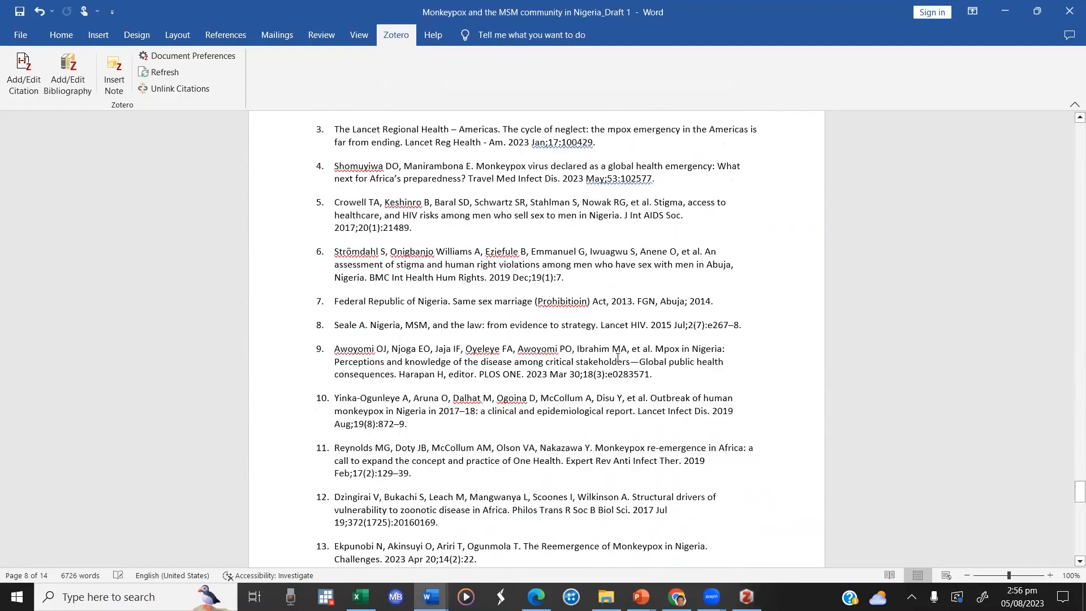
scroll(618, 357, down, 10)
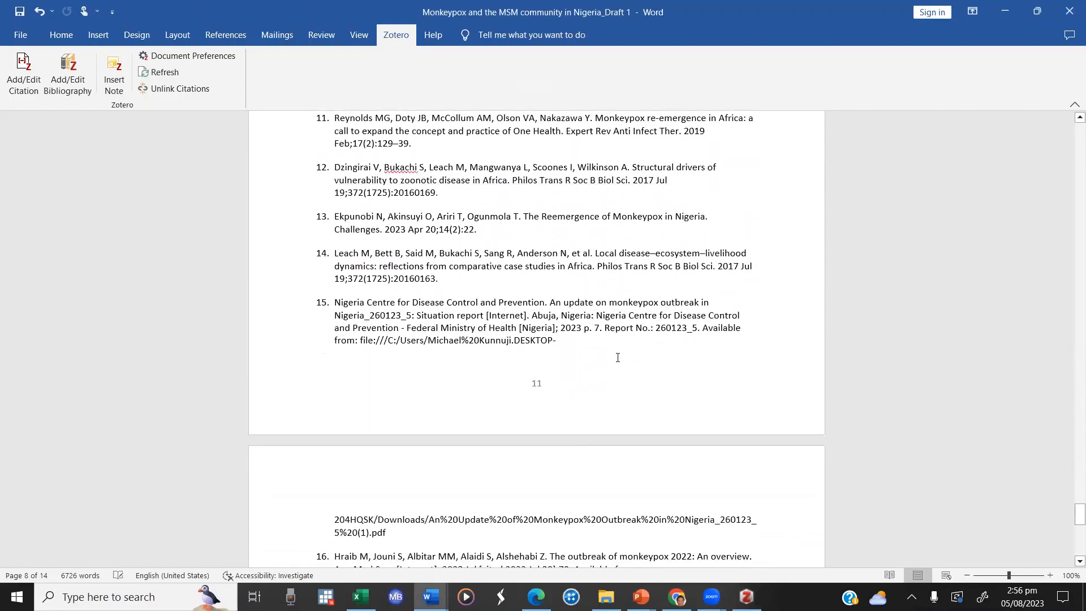
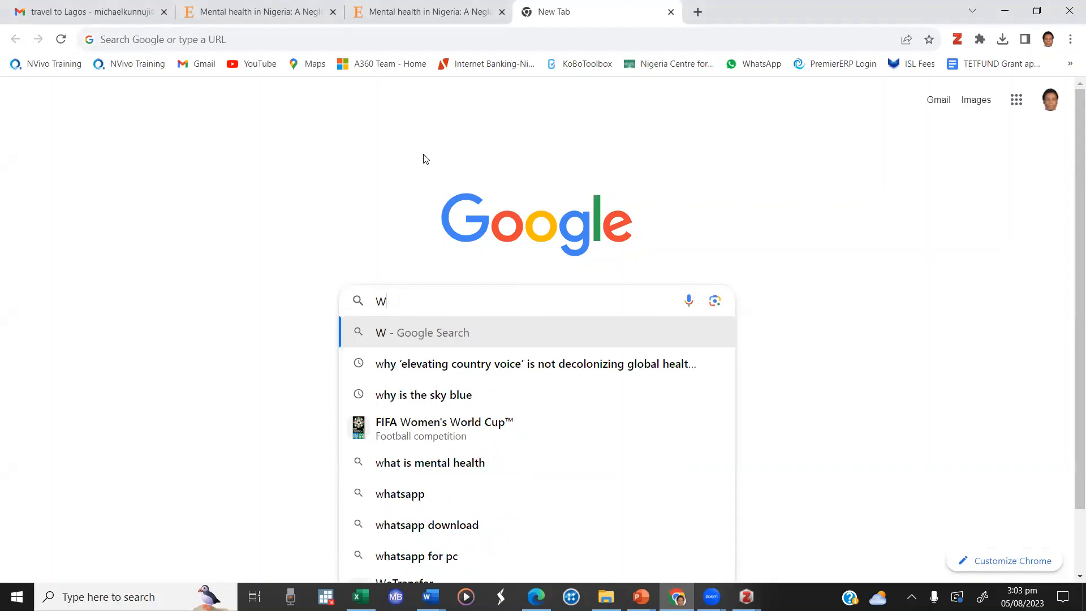
Step: Search Google for SHRM, open the shrm.org home page, and save it to Zotero
key(BackSpace)
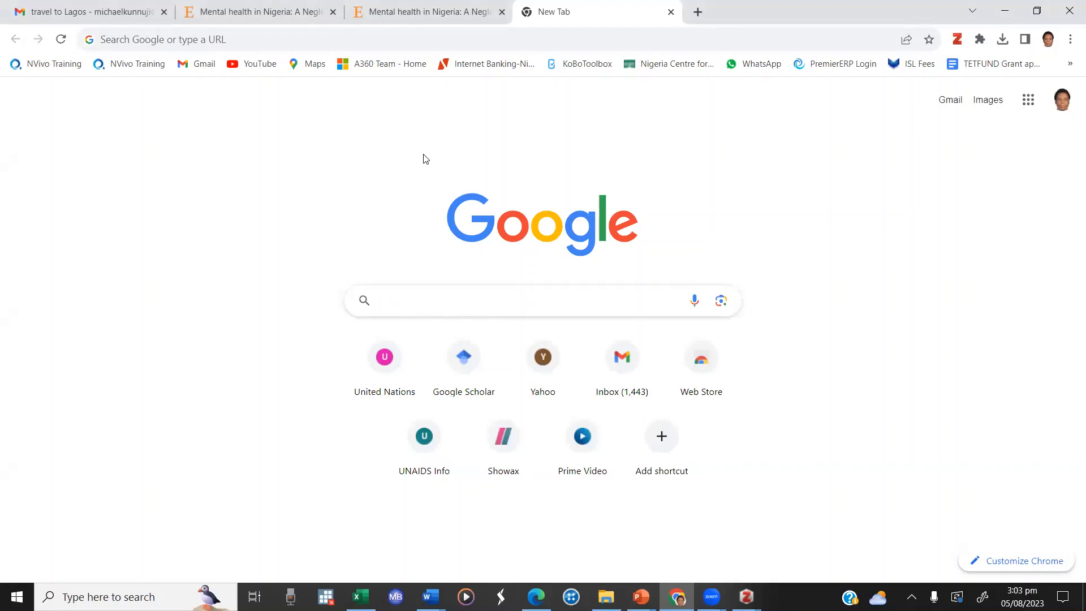
text(SHR)
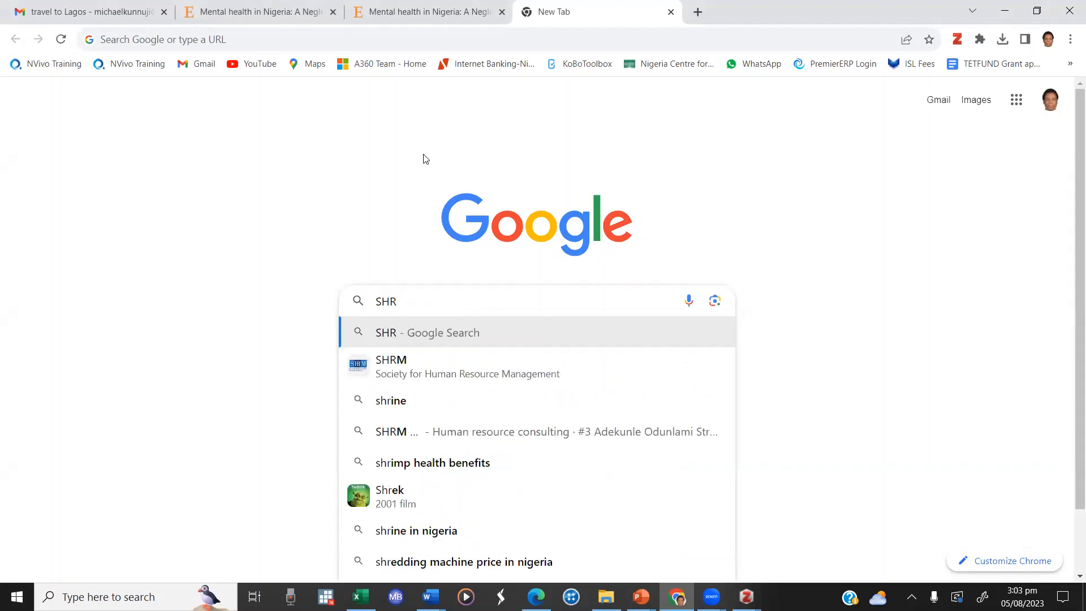
click(531, 362)
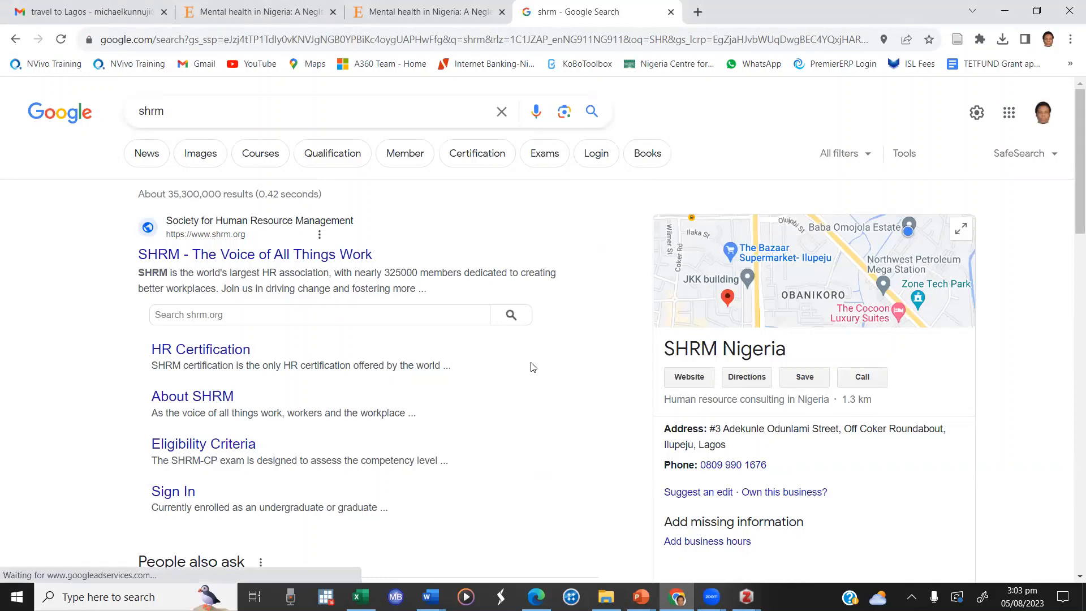
click(342, 255)
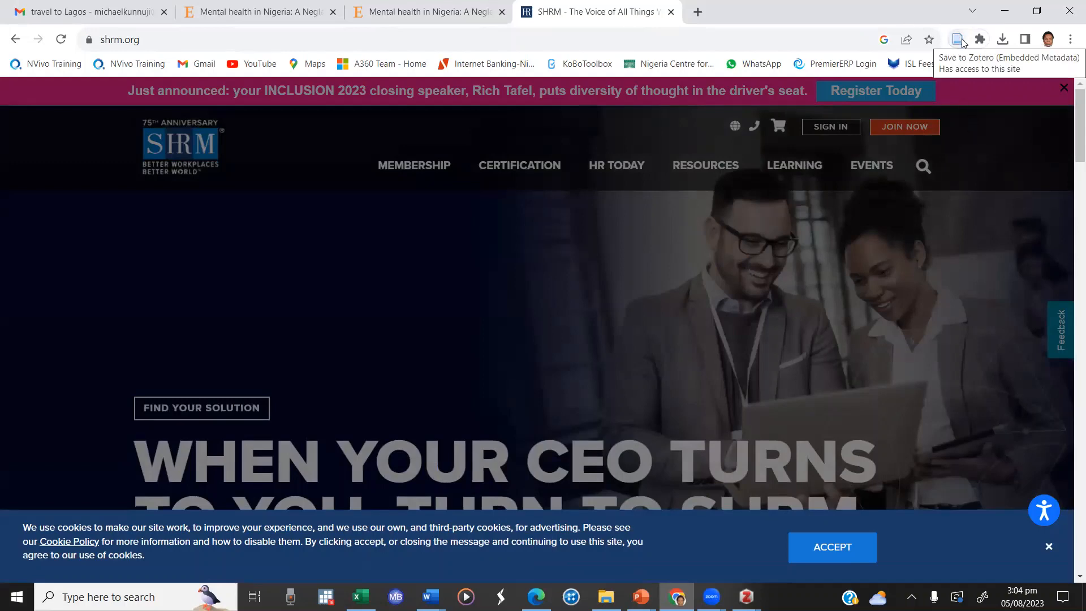
click(957, 39)
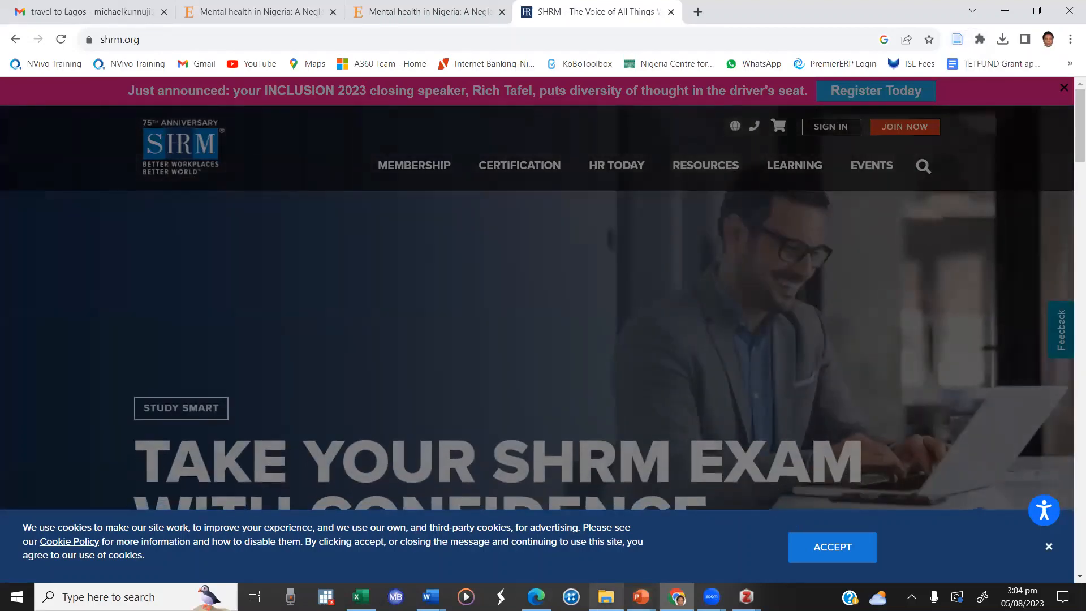
mouse_move(606, 596)
click(614, 537)
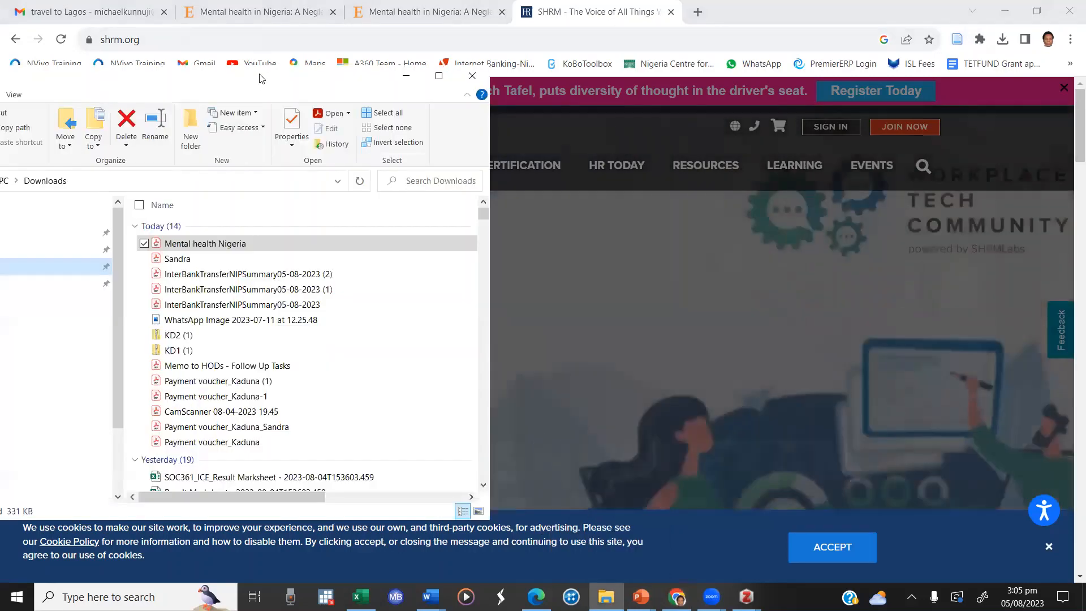
drag(260, 78, 480, 82)
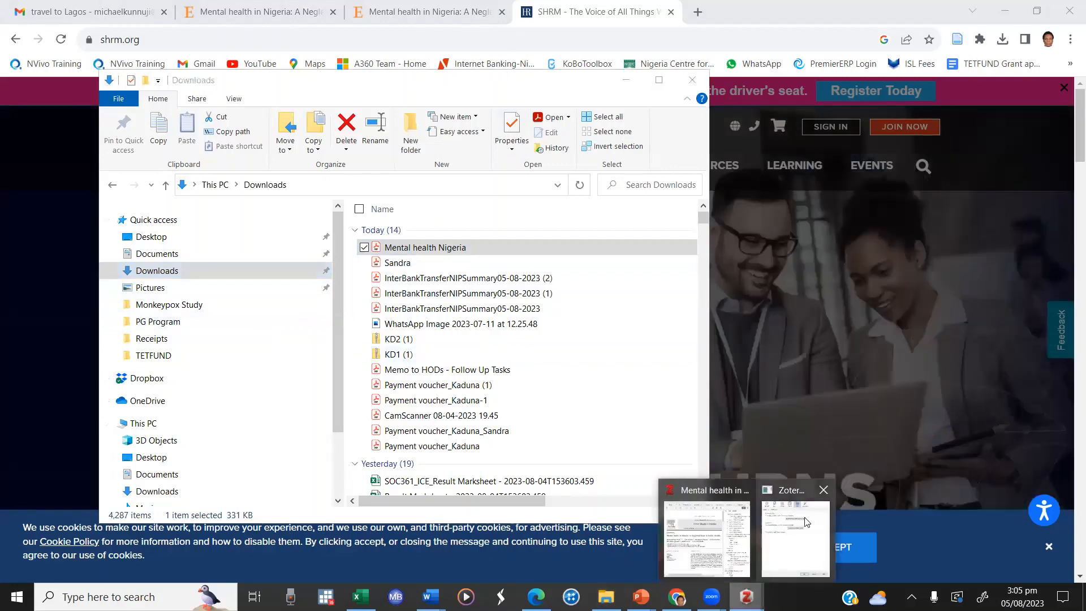
Step: Switch to Zotero, close its preferences, and bring up the Mental health collection with the saved SHRM web page's details
click(804, 517)
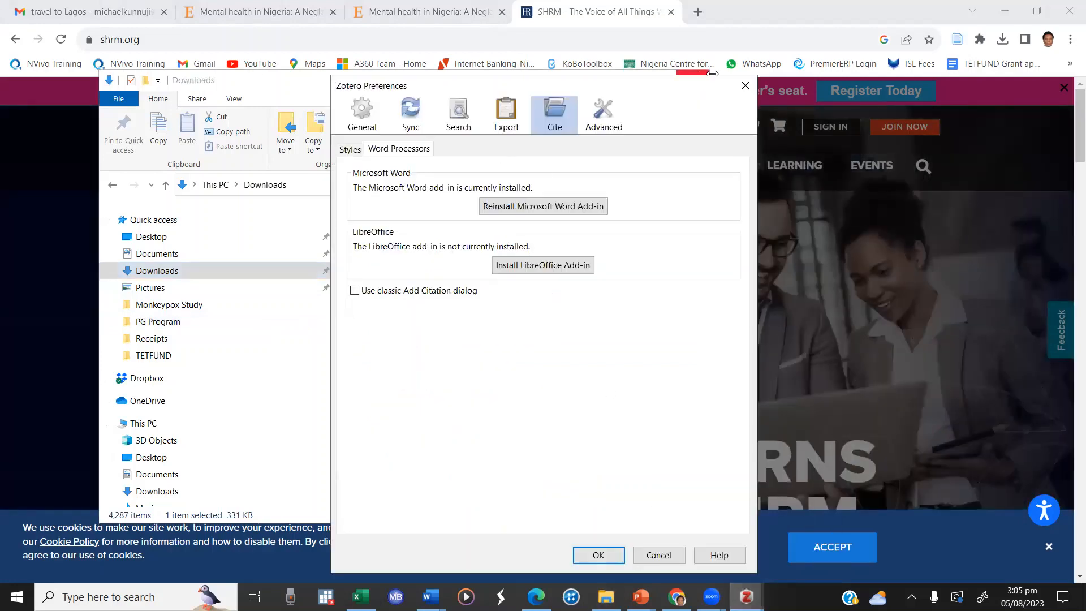
click(742, 84)
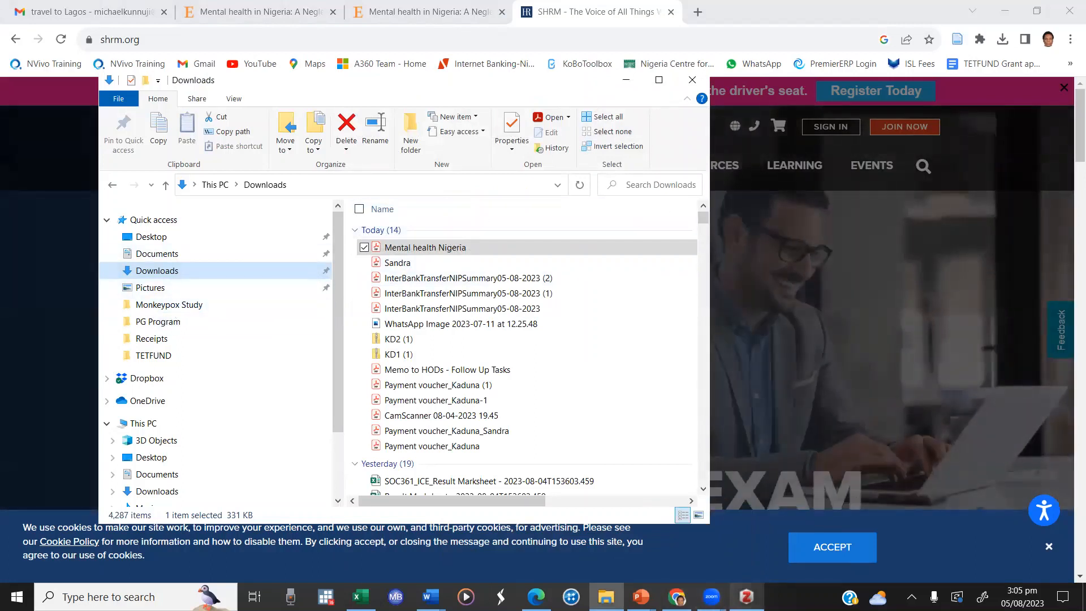
mouse_move(747, 597)
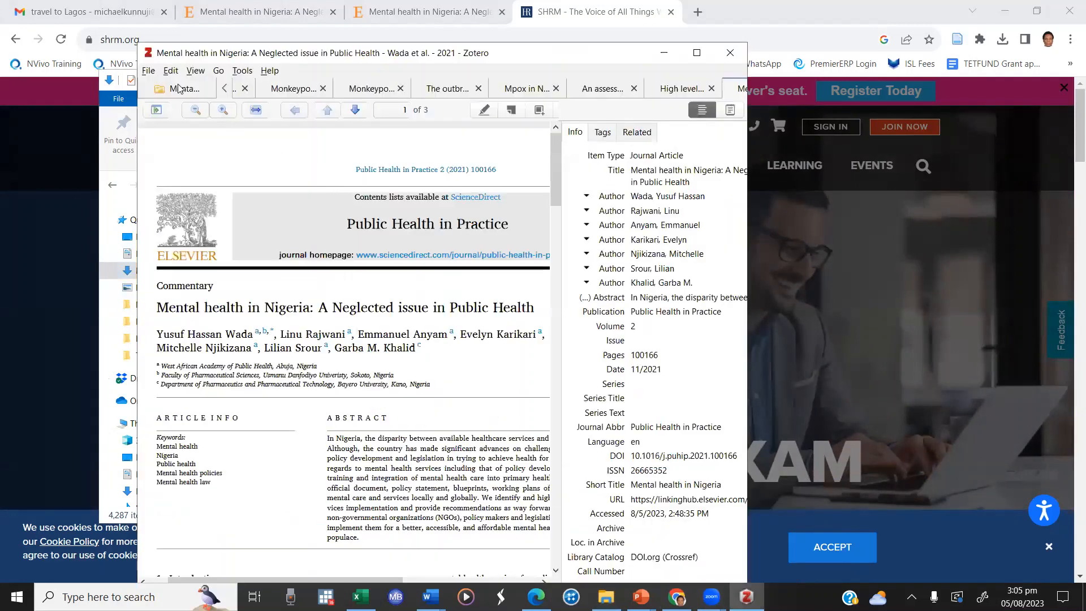
click(181, 89)
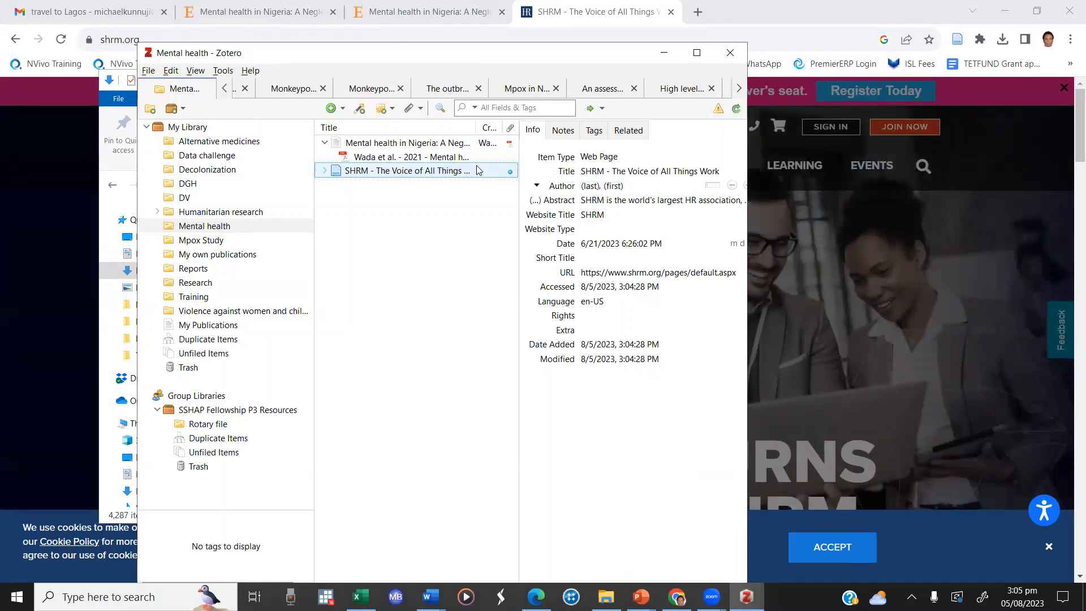
click(636, 217)
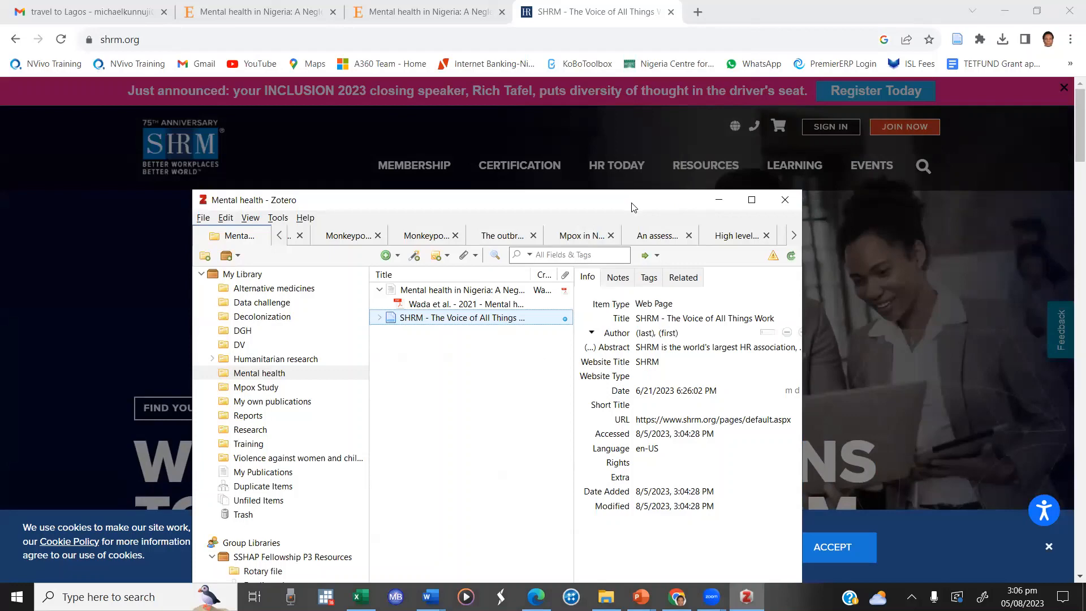
Step: Enter the author's last and first names in the details of the SHRM web page item
drag(632, 208, 655, 168)
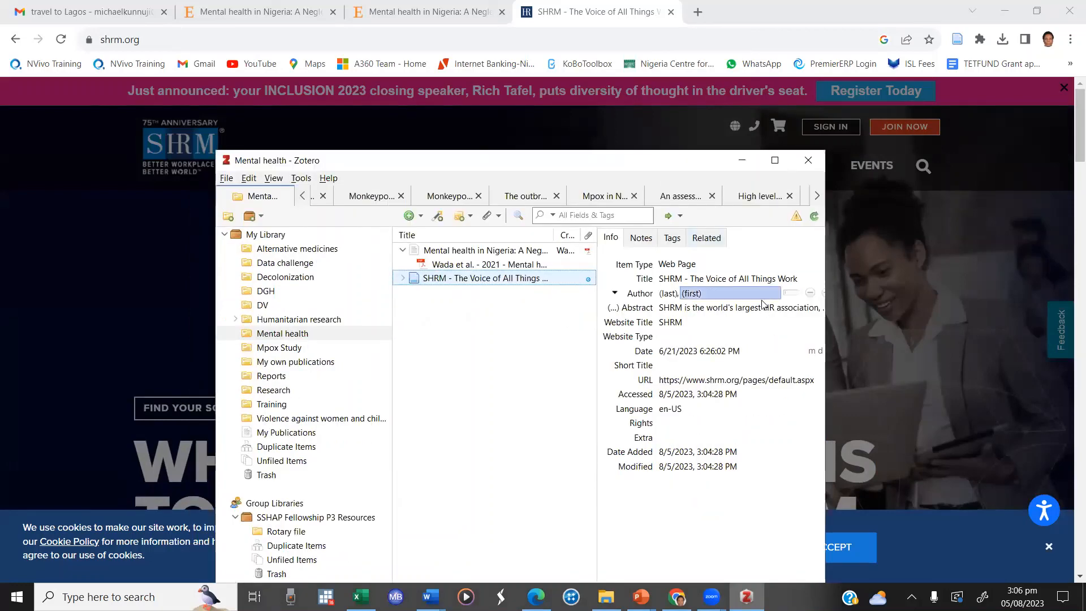
click(675, 292)
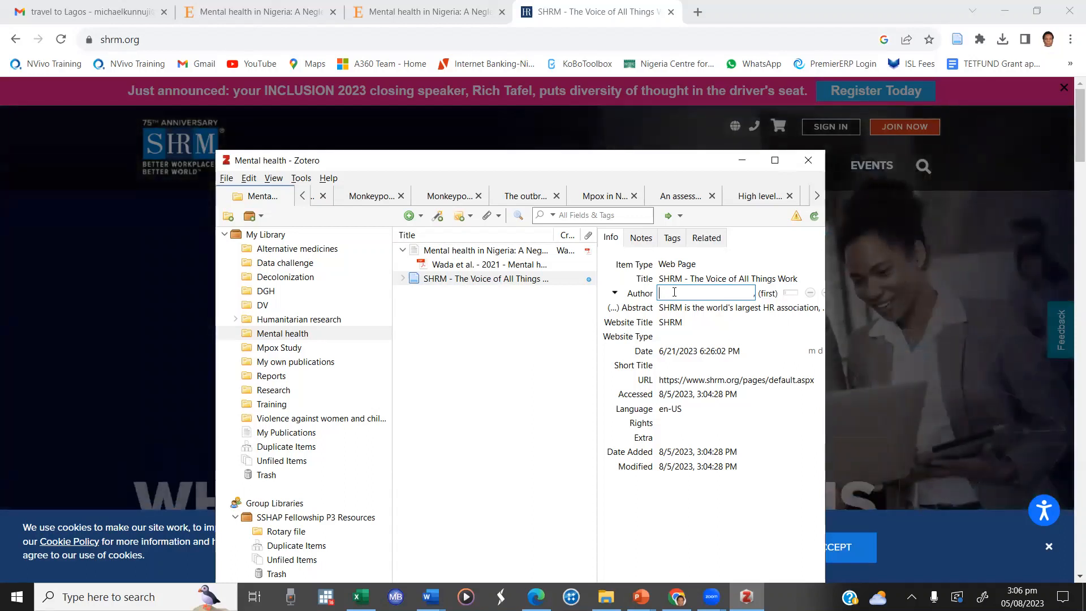
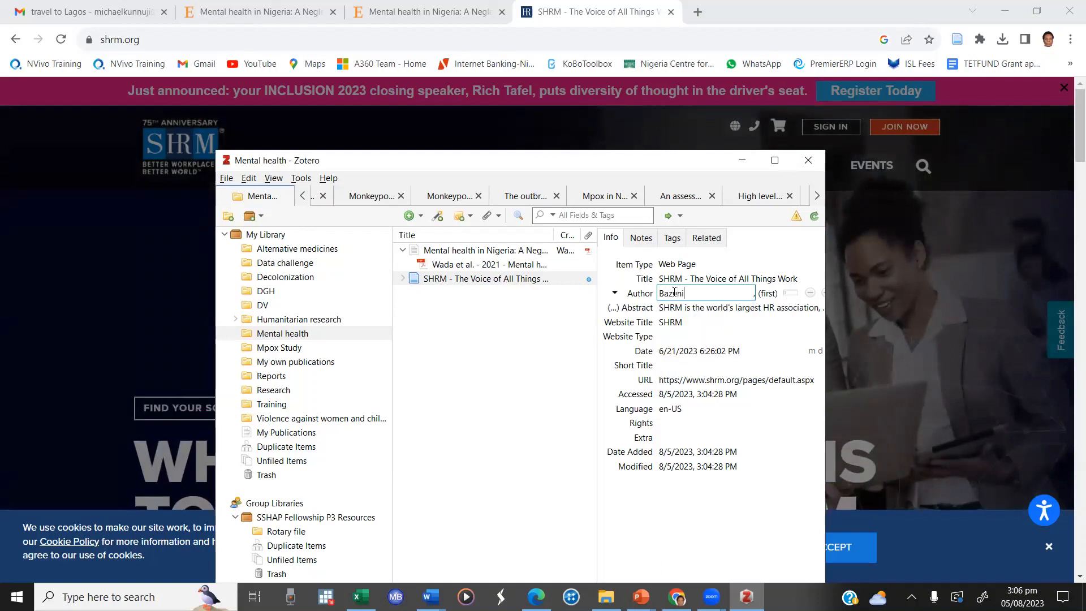
click(764, 293)
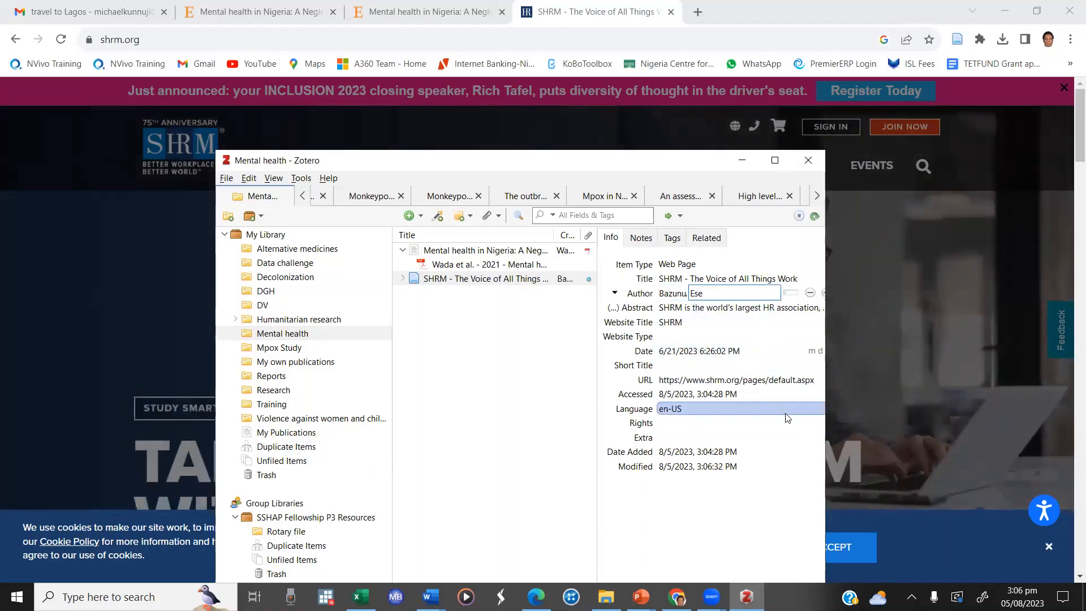
drag(663, 164, 642, 81)
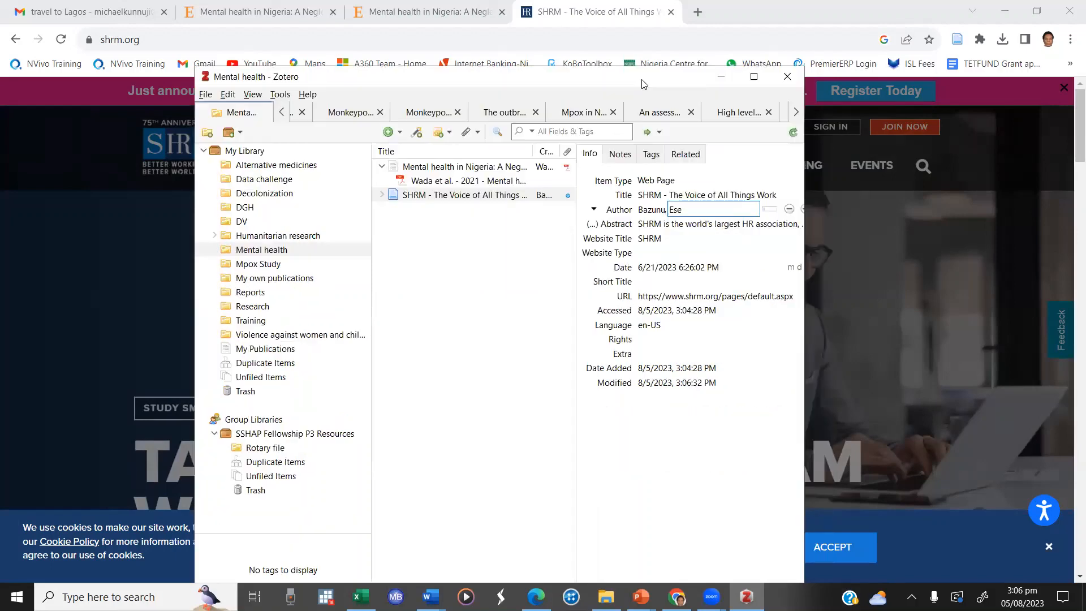
click(496, 391)
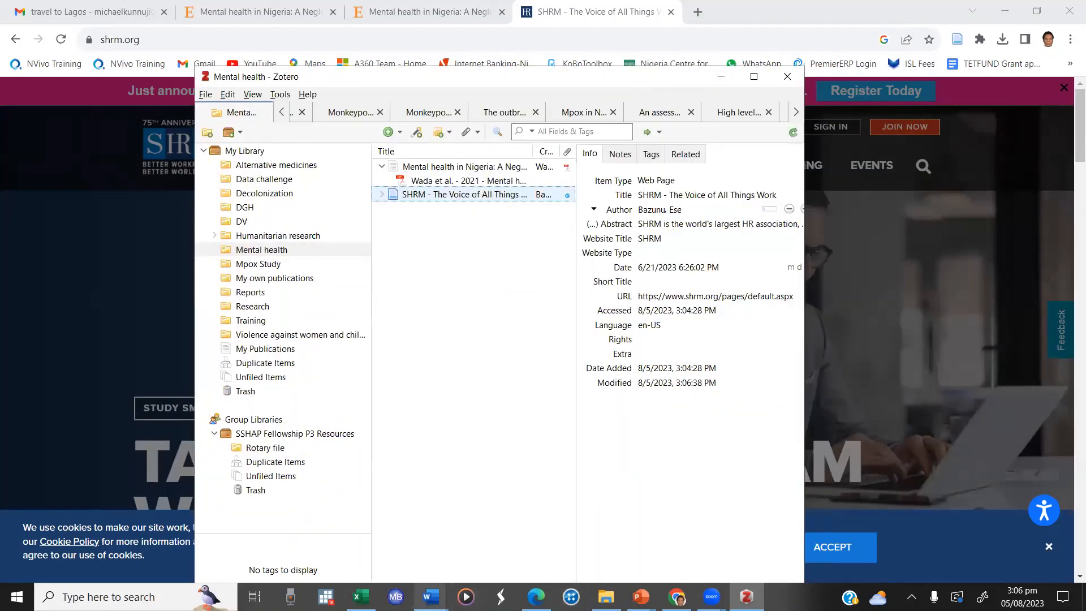
Step: Switch to the Word file Document2 and add the sentence "This is not a good idea" as a new paragraph
mouse_move(432, 597)
click(442, 534)
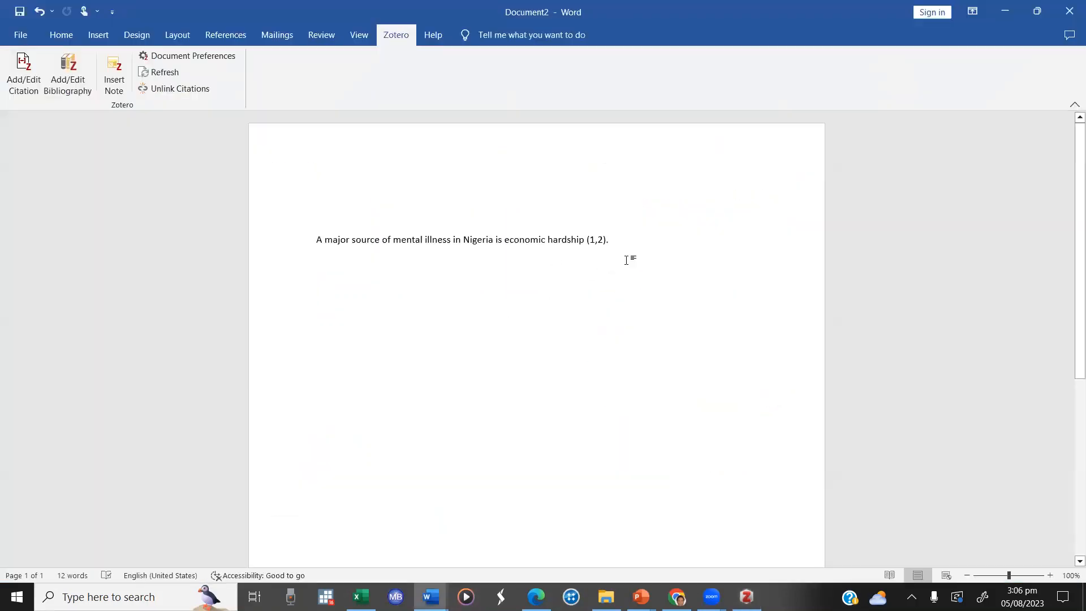
key(Return)
key(Return)
text(This i)
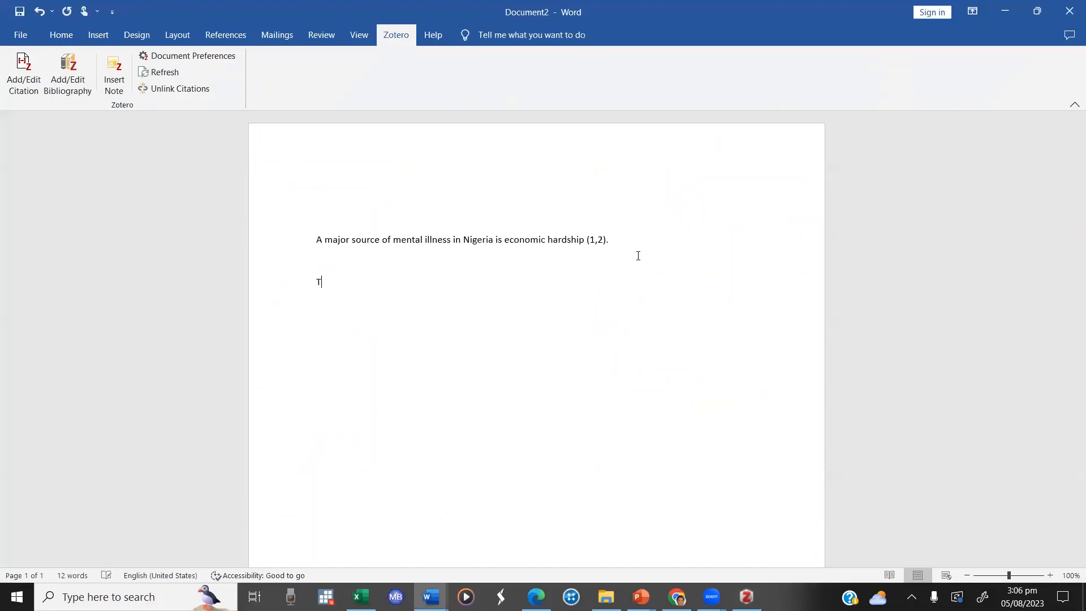
text(t a good idea)
Step: Insert a Zotero citation to the SHRM web page after "This is not a good idea" and end the sentence with a period
click(25, 62)
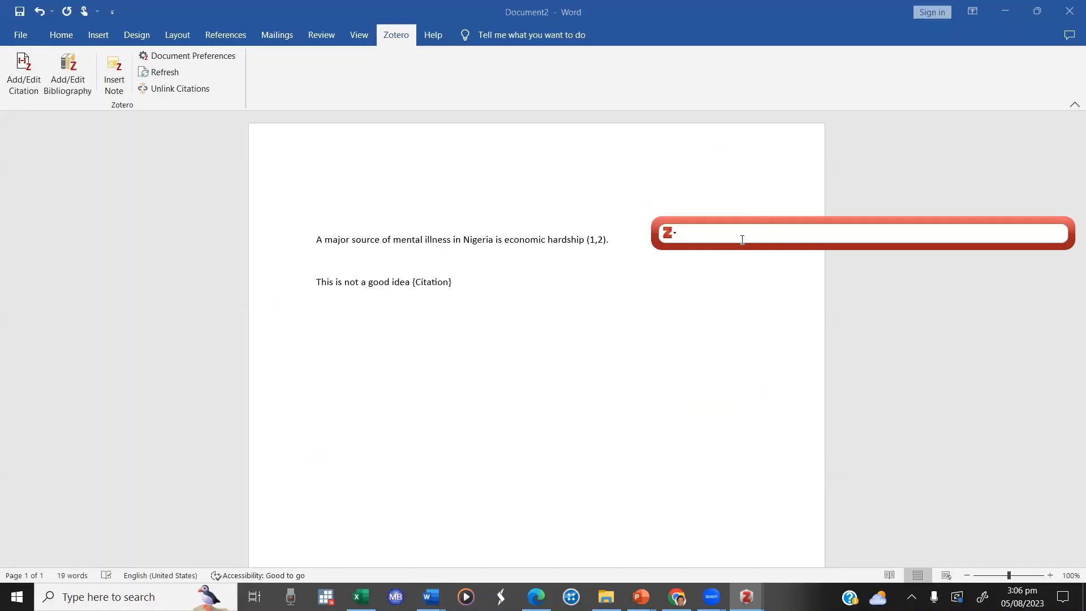
text(Baz)
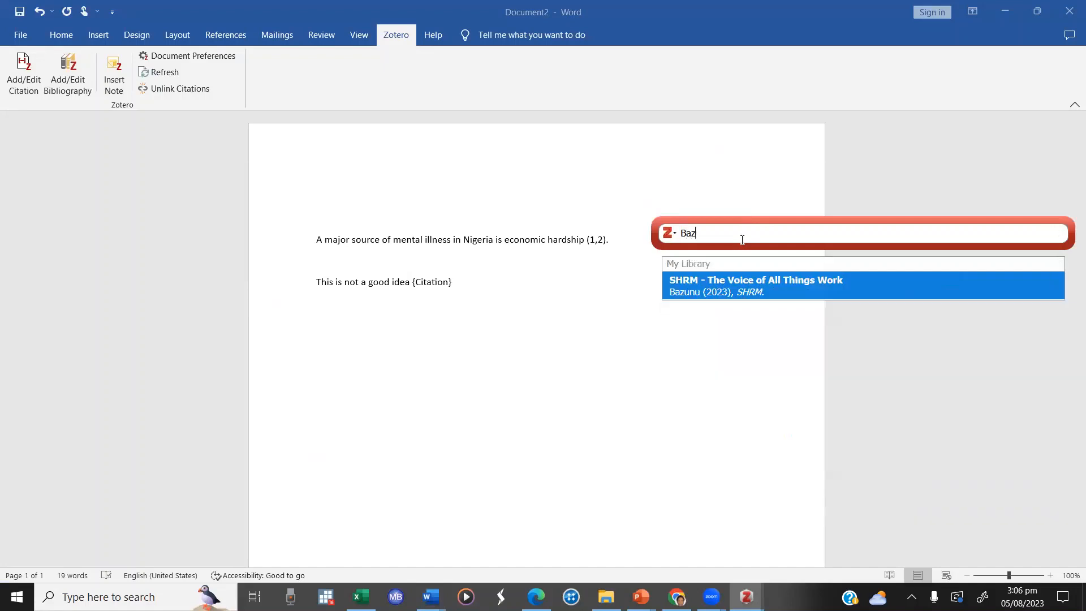
click(790, 288)
key(Return)
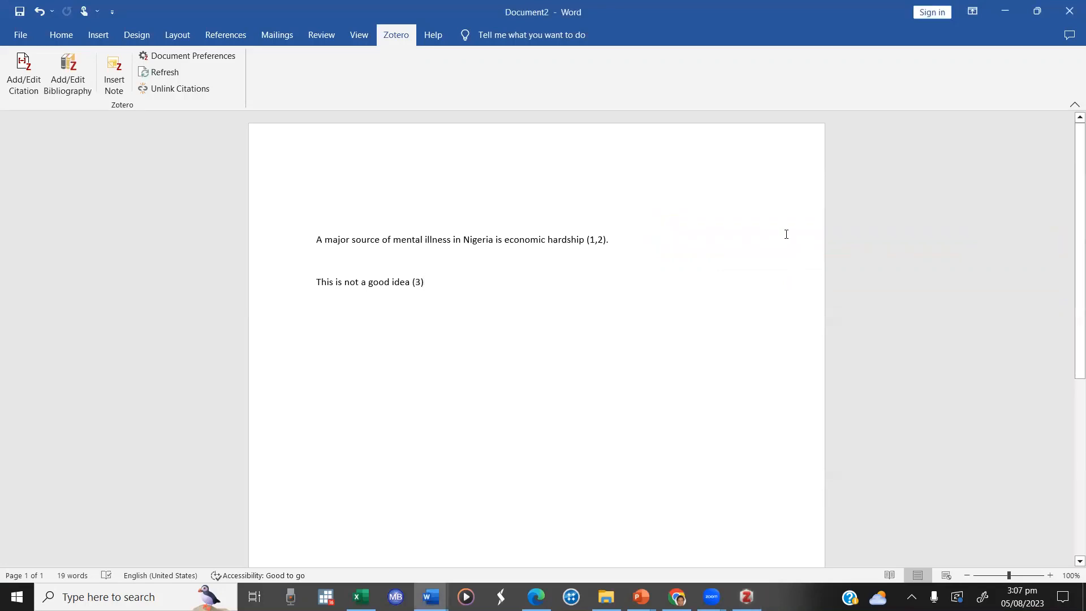
text(.)
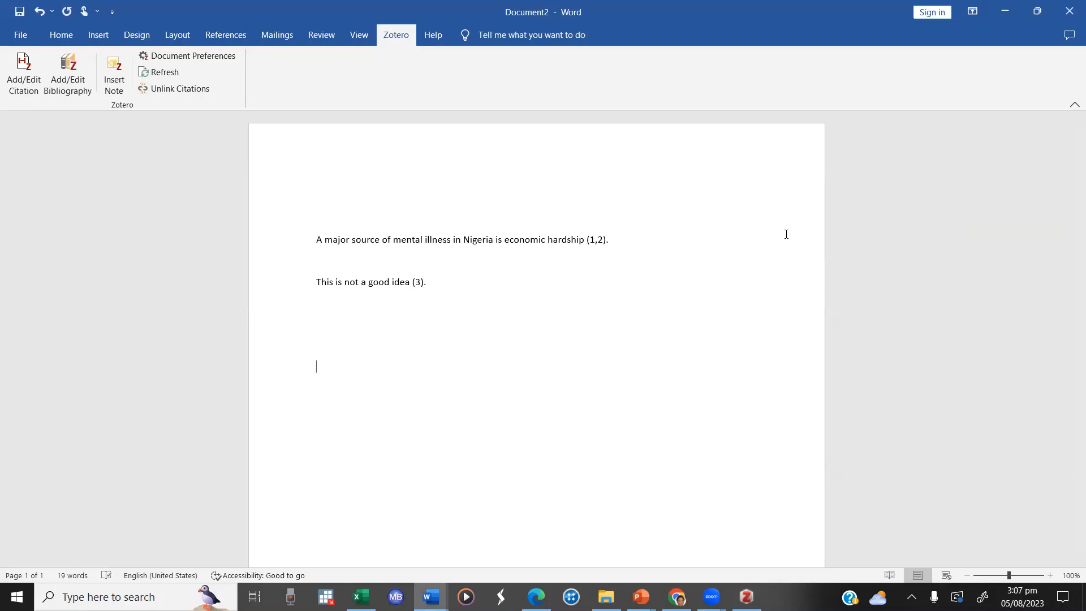
text(References)
Step: Add a "References" heading below the text and insert the Zotero bibliography under it
click(66, 72)
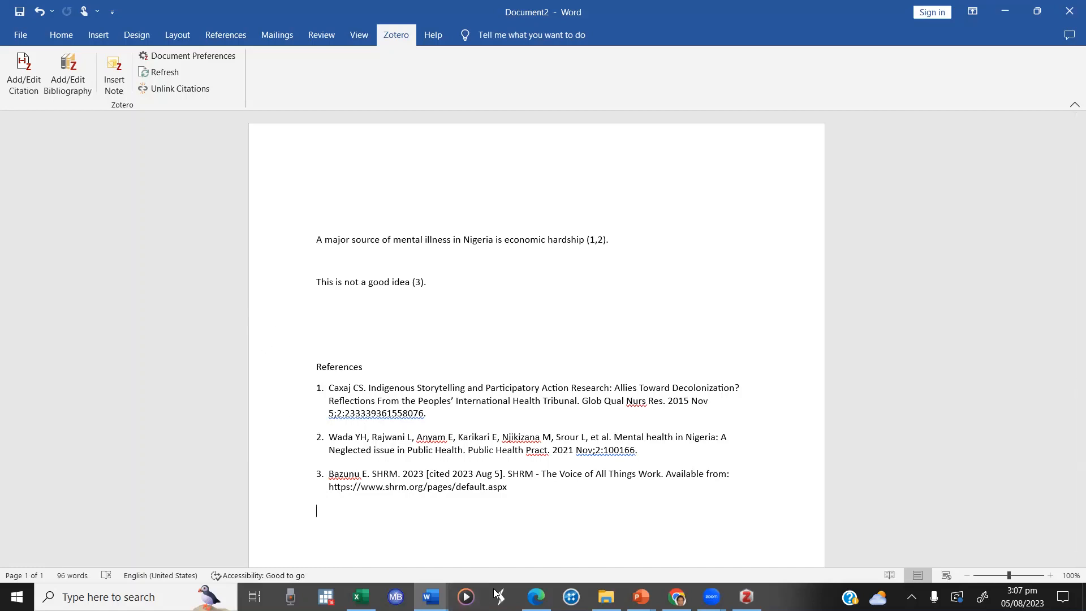
mouse_move(677, 597)
mouse_move(712, 597)
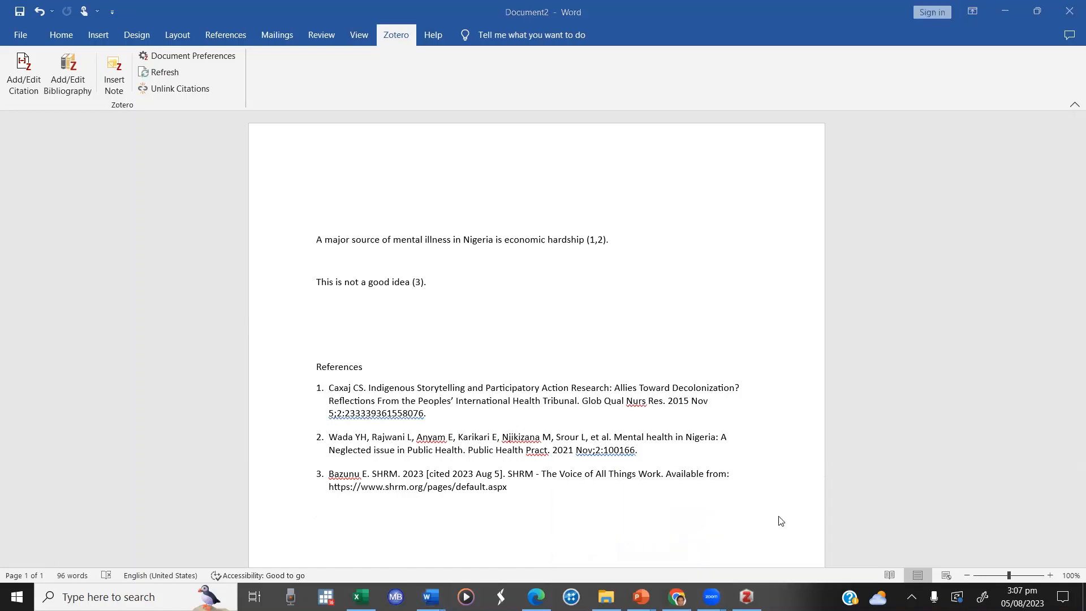
click(778, 518)
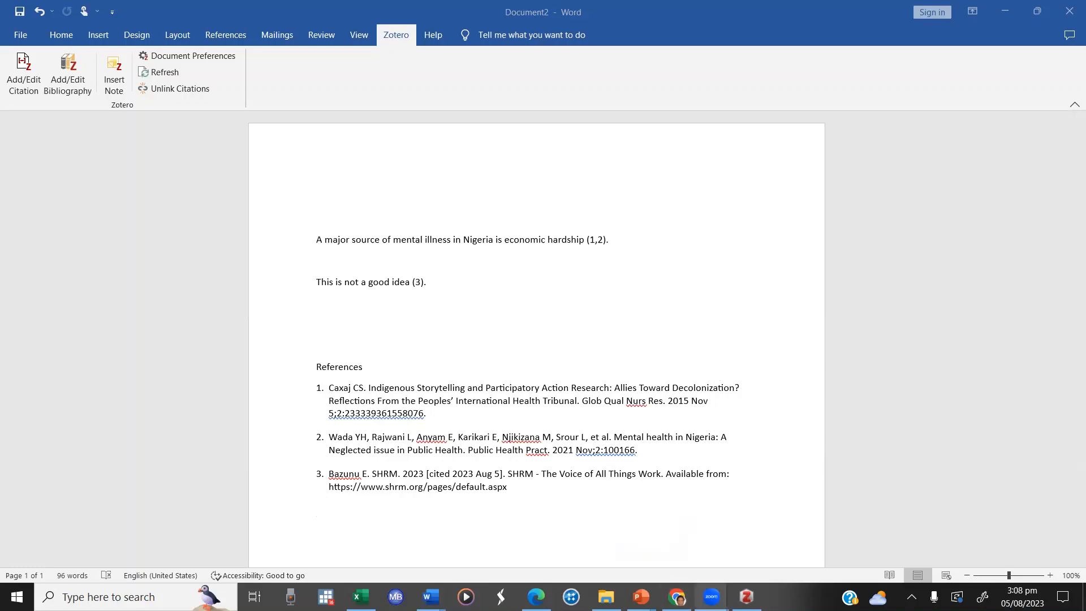
mouse_move(711, 597)
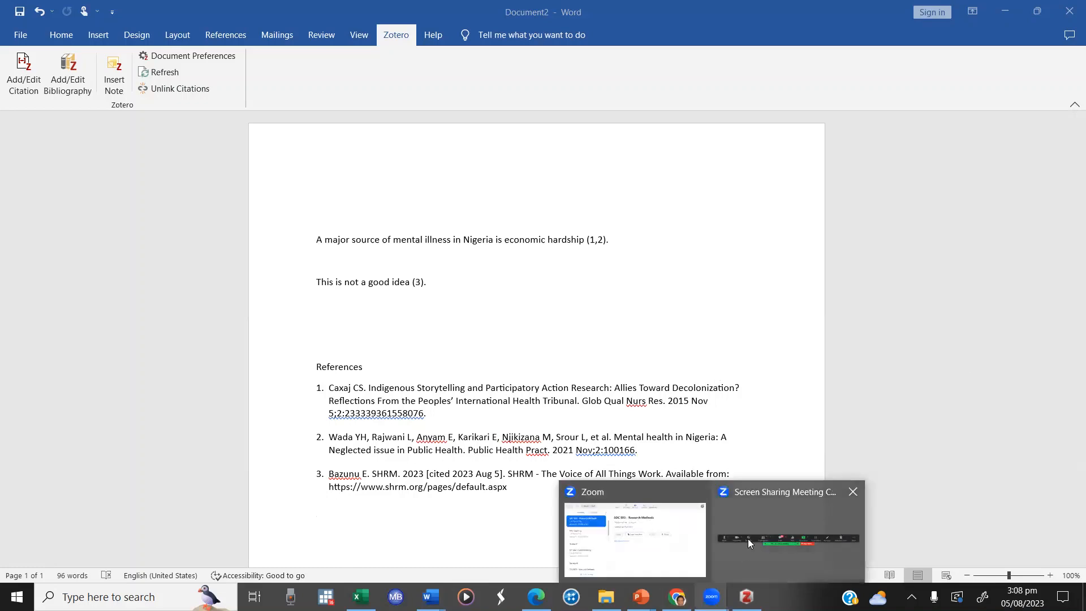
click(757, 505)
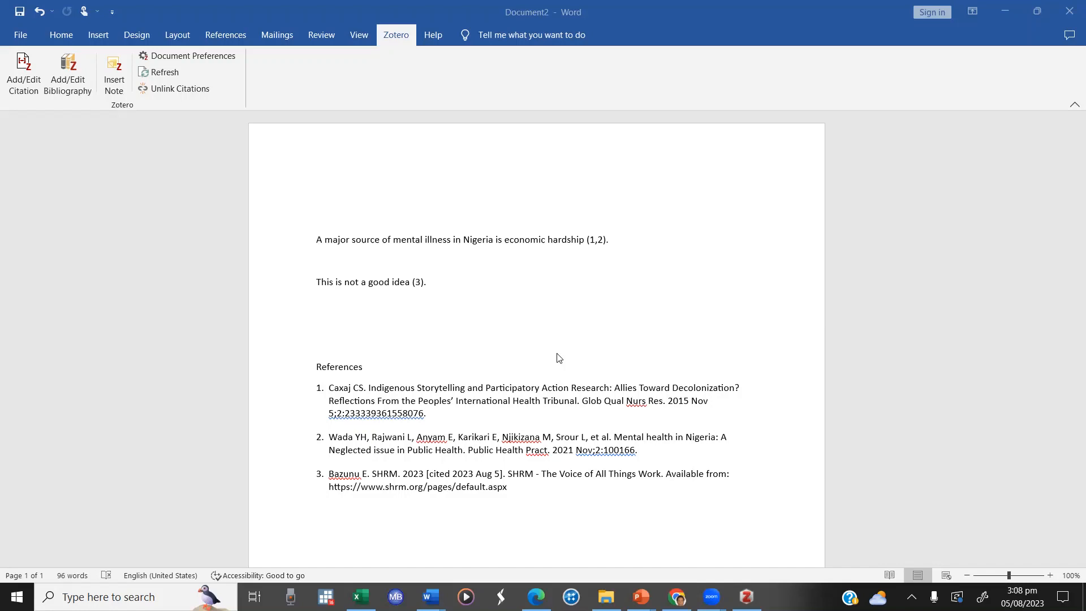
Step: Start a manually written reference below the bibliography with the author's surname and initials, followed by the year "(2023)."
click(402, 545)
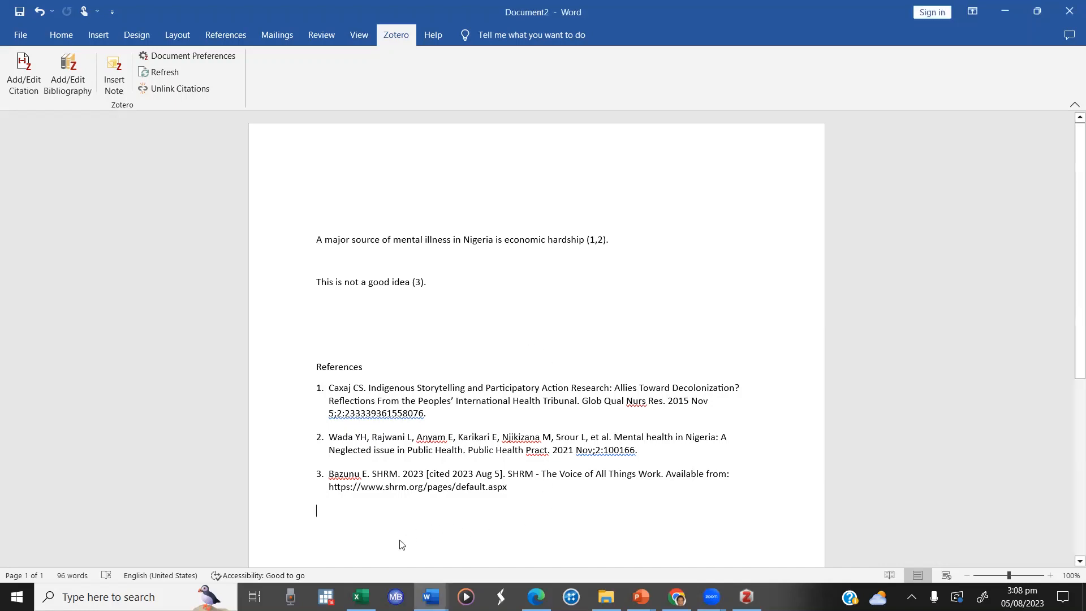
key(Return)
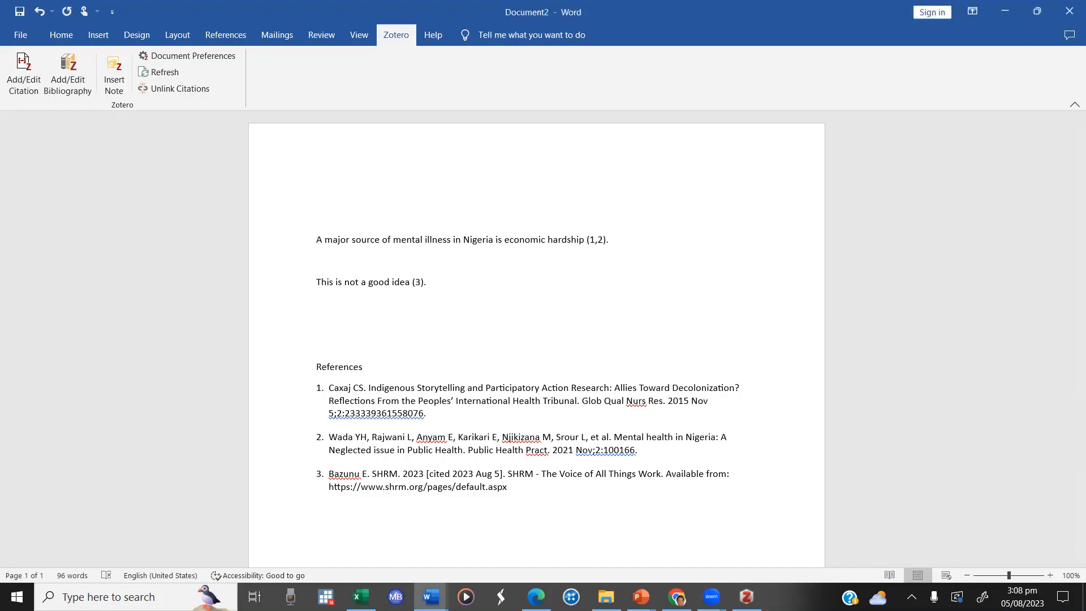
scroll(401, 545, down, 2)
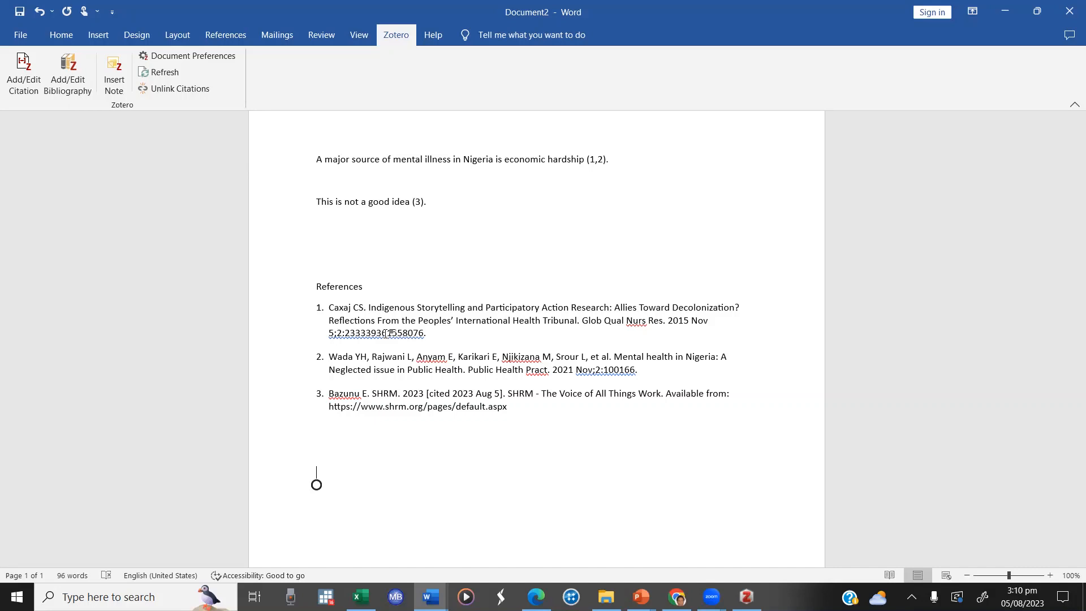
text(I)
text(bikunle, BC. (2023).)
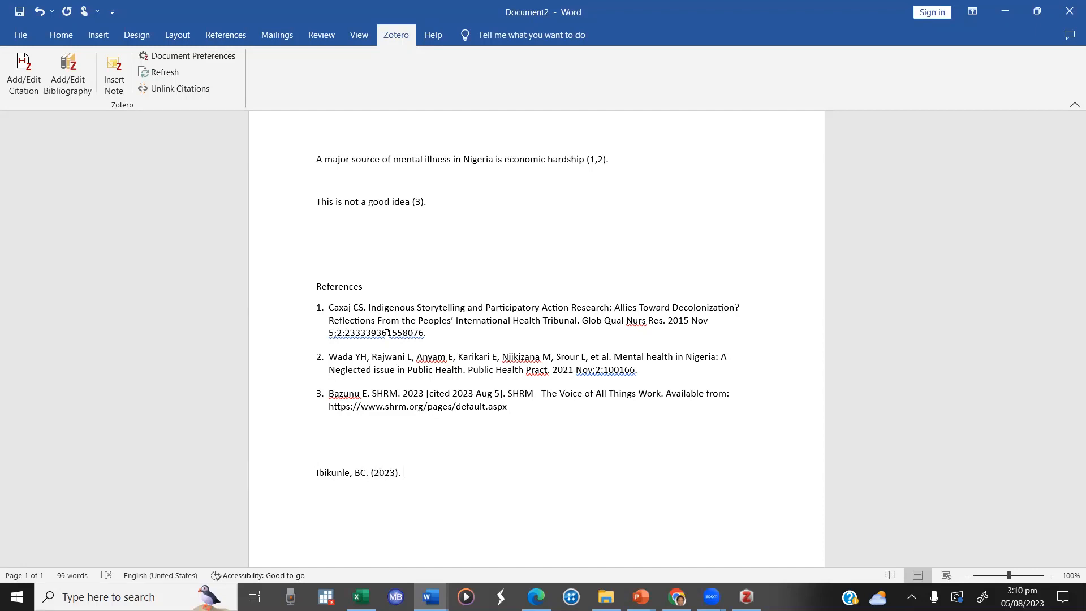
text( f)
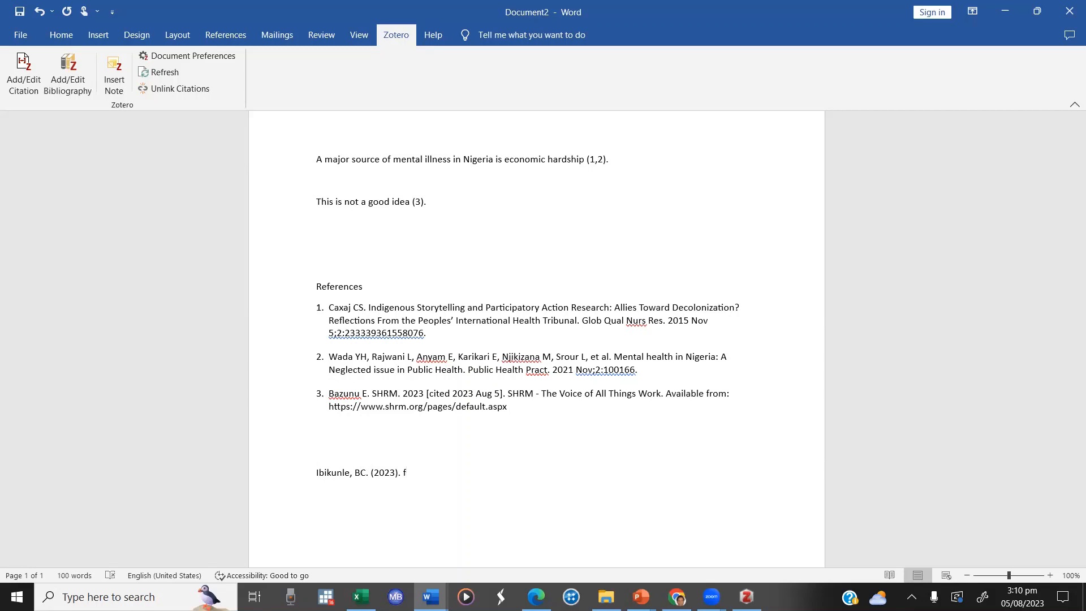
Step: Add the title "How to reference manually." after the year in the manual reference
key(BackSpace)
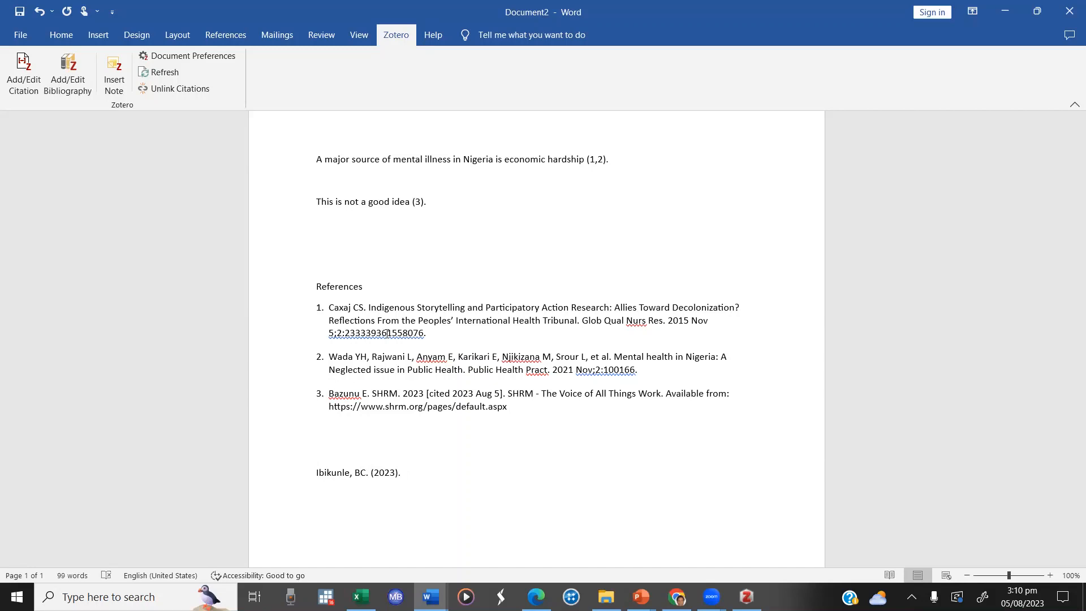
text(How to)
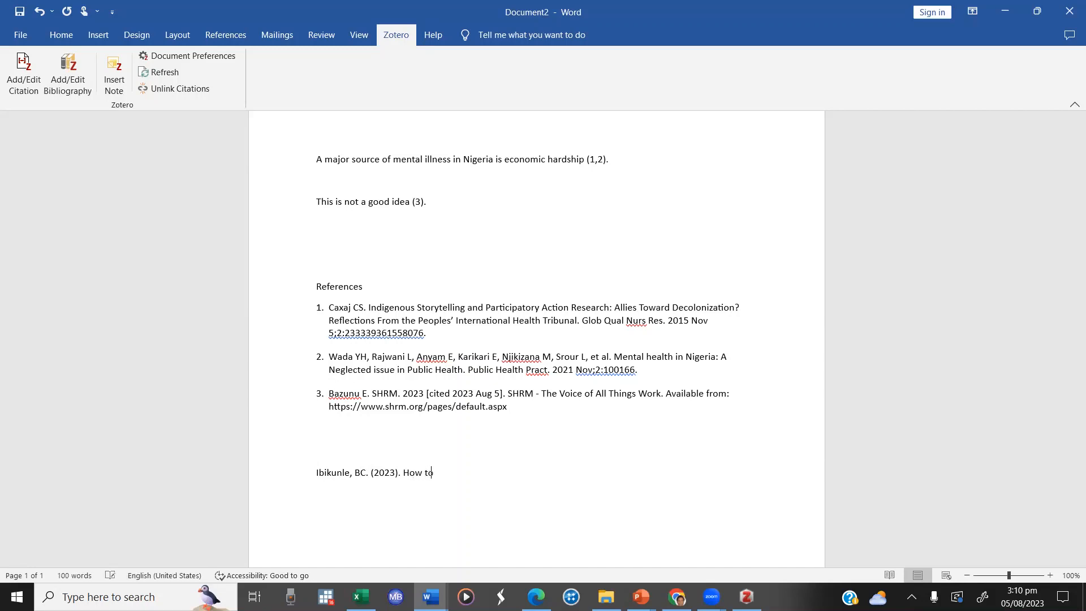
text(reference manually. Internation)
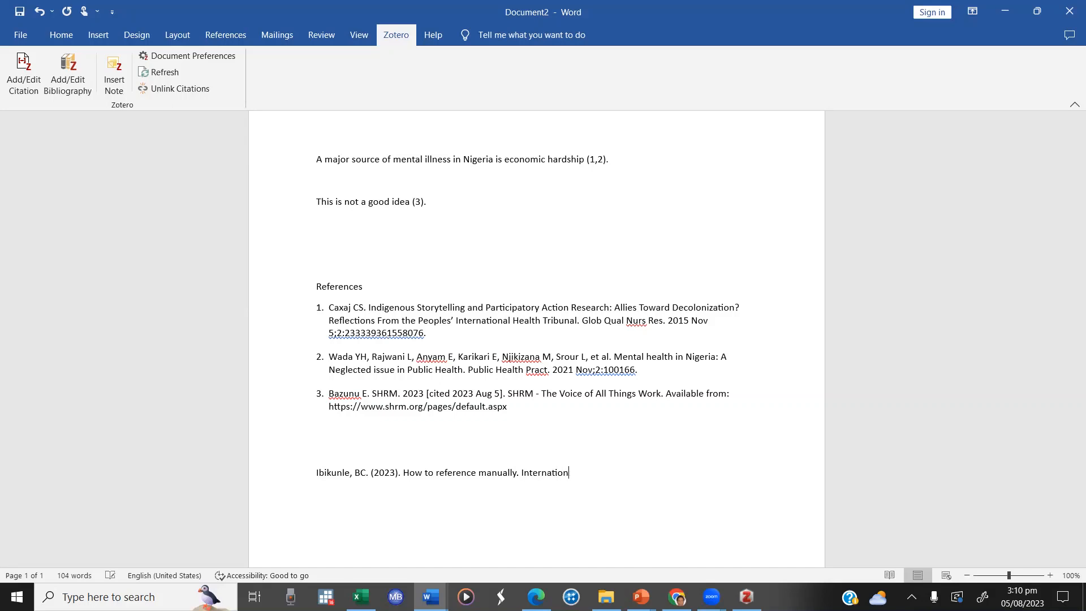
text(al Journal of IT deficiency)
Step: Italicize the journal name "International Journal of IT deficiency" in the manual reference
key(shift+Left)
key(shift+Left)
key(shift+Left)
key(shift+Left)
key(shift+Left)
key(shift+Left)
key(shift+Left)
key(shift+Left)
key(shift+Left)
key(shift+Left)
key(shift+Left)
key(shift+Left)
key(shift+Left)
key(shift+Left)
key(shift+Left)
key(shift+Left)
key(shift+Left)
key(shift+Left)
key(shift+Left)
key(shift+Left)
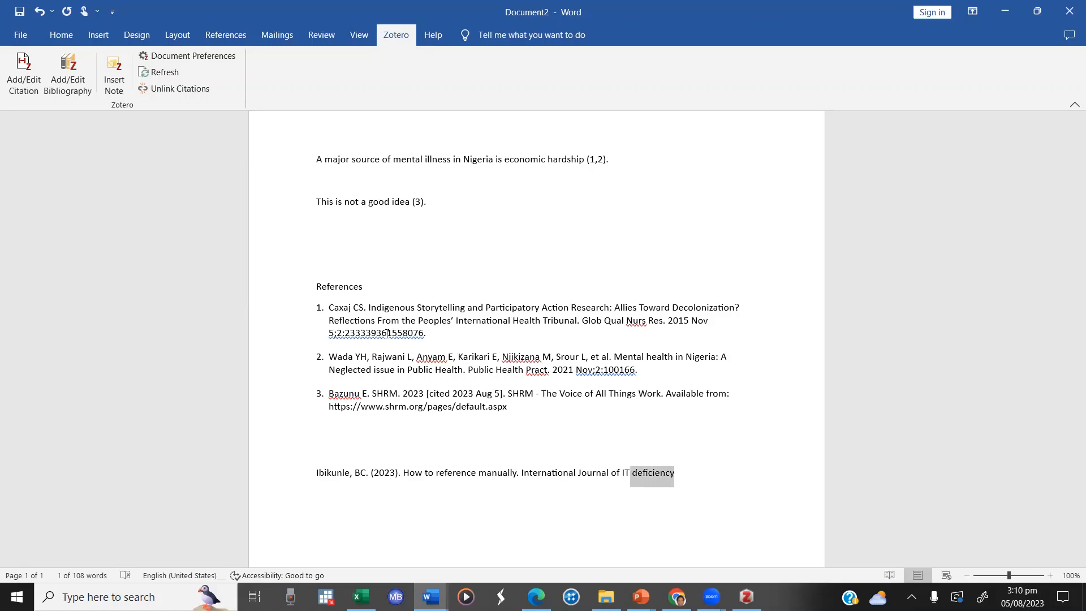
key(shift+Left)
key(shift+Left)
key(shift+Left)
key(shift+Left)
key(shift+Left)
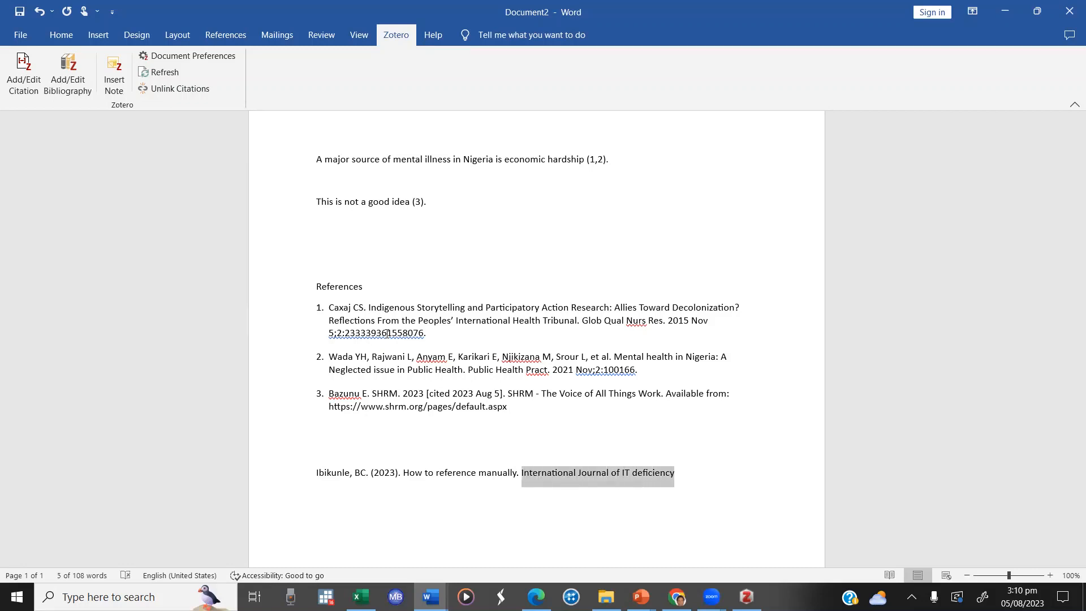
key(ctrl+i)
key(Right)
Step: Capitalize the word "Deficiency" in the journal name of the manual reference
key(Left)
key(Left)
key(Left)
key(Left)
key(Left)
key(Left)
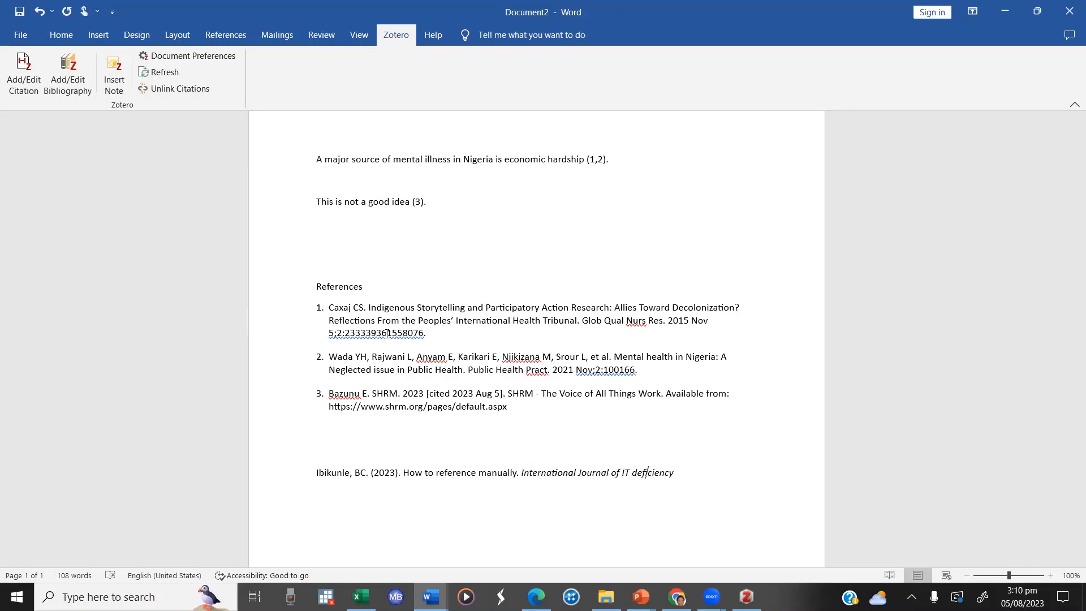
key(shift+Left)
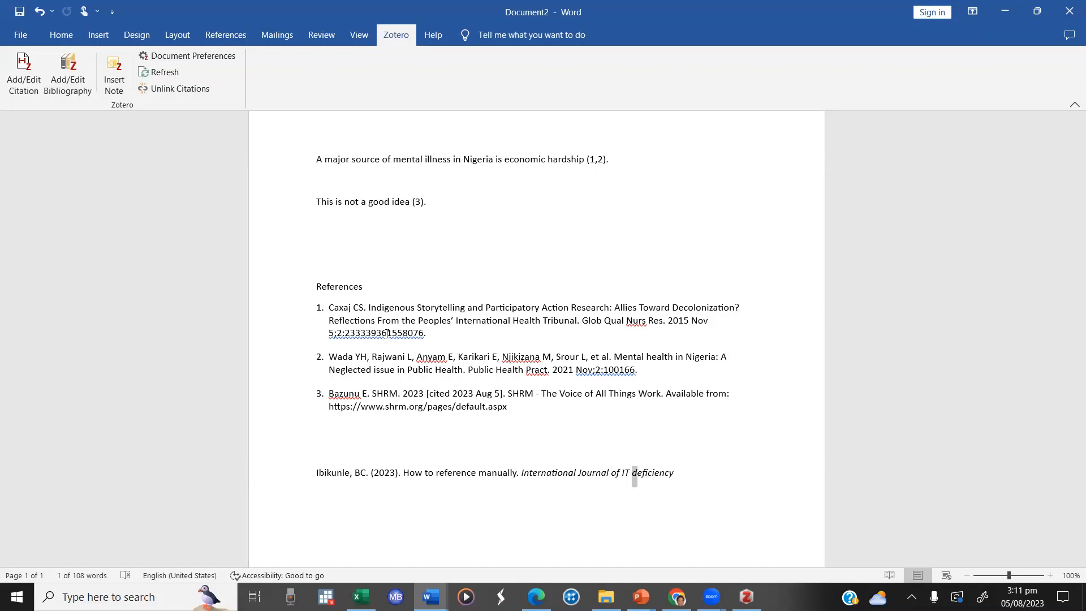
text(D)
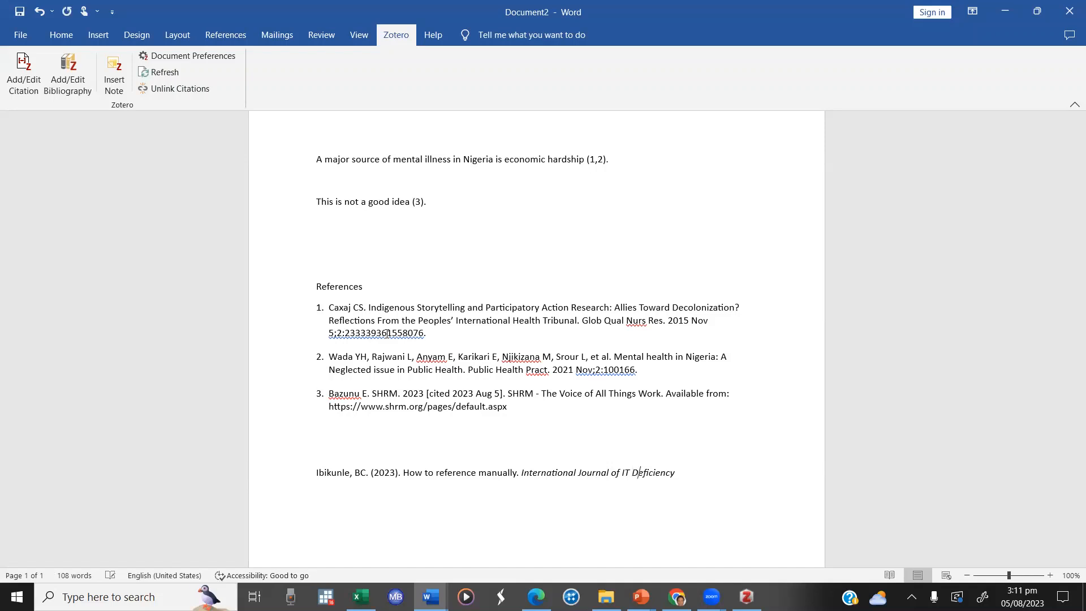
key(Right)
key(Right)
key(Right)
key(Right)
key(Right)
text(i)
Step: Add a comma and the volume and issue "2(1)" after the journal name, with "2(1)" in regular, non-italic text
key(End)
text(, 2(1))
key(shift+Left)
key(shift+Left)
key(shift+Left)
key(shift+Left)
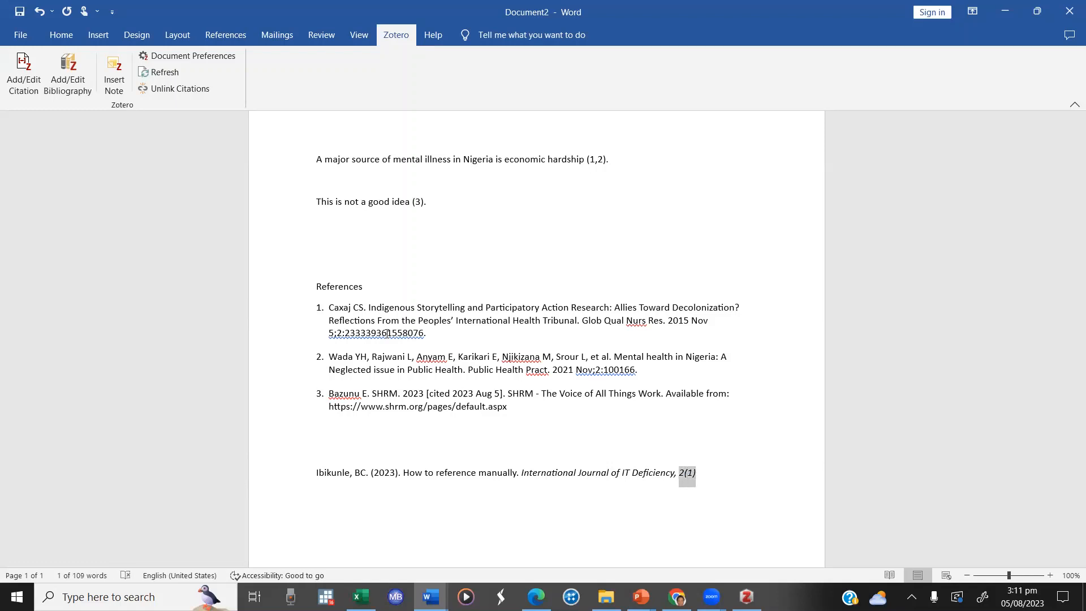
key(ctrl+i)
key(Right)
text(.)
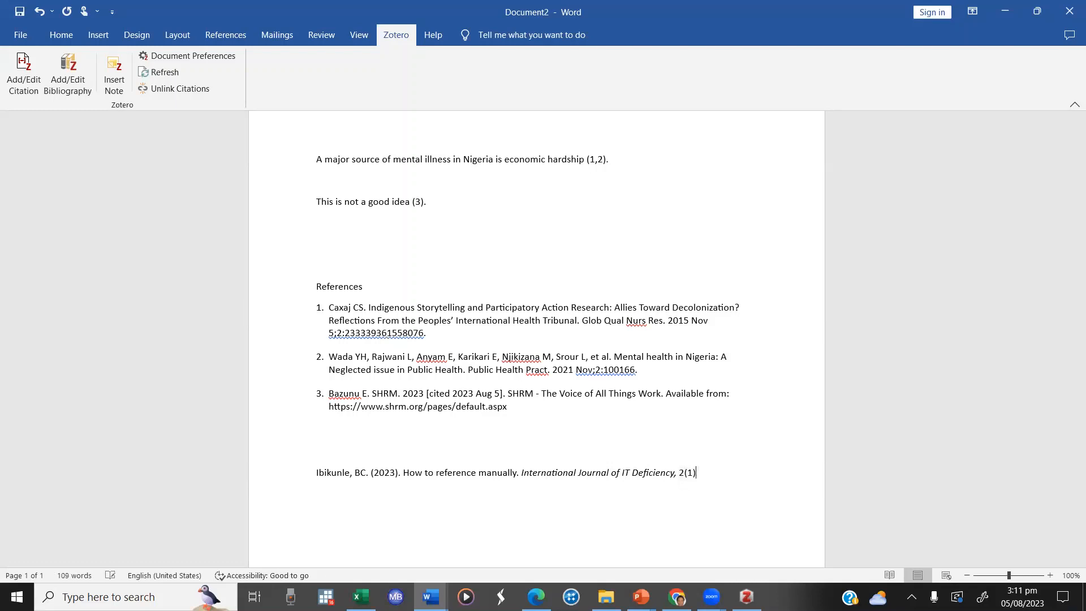
text(: 25-34.)
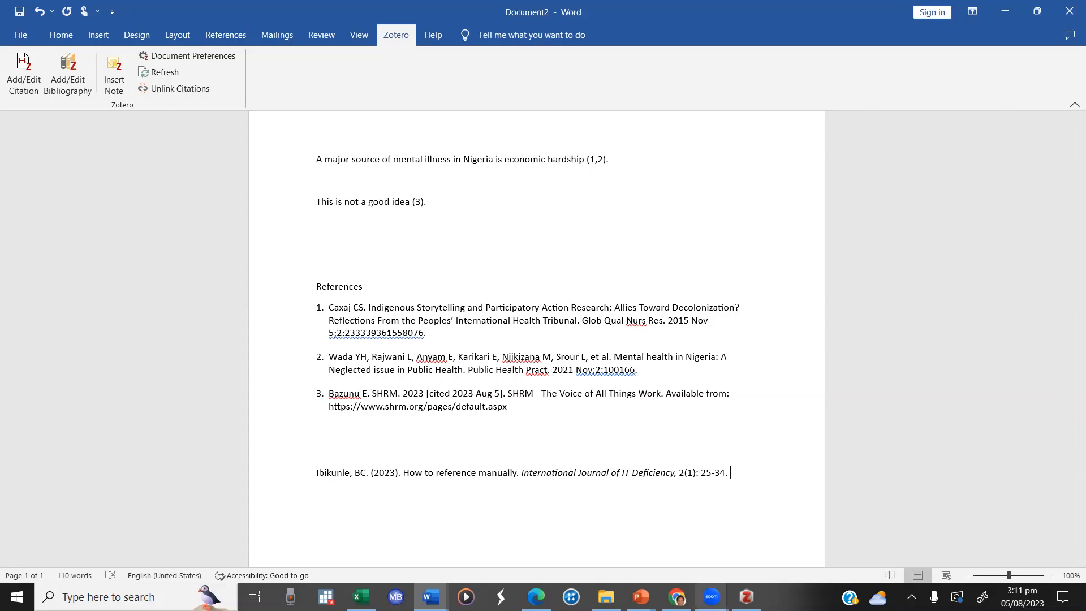
mouse_move(712, 597)
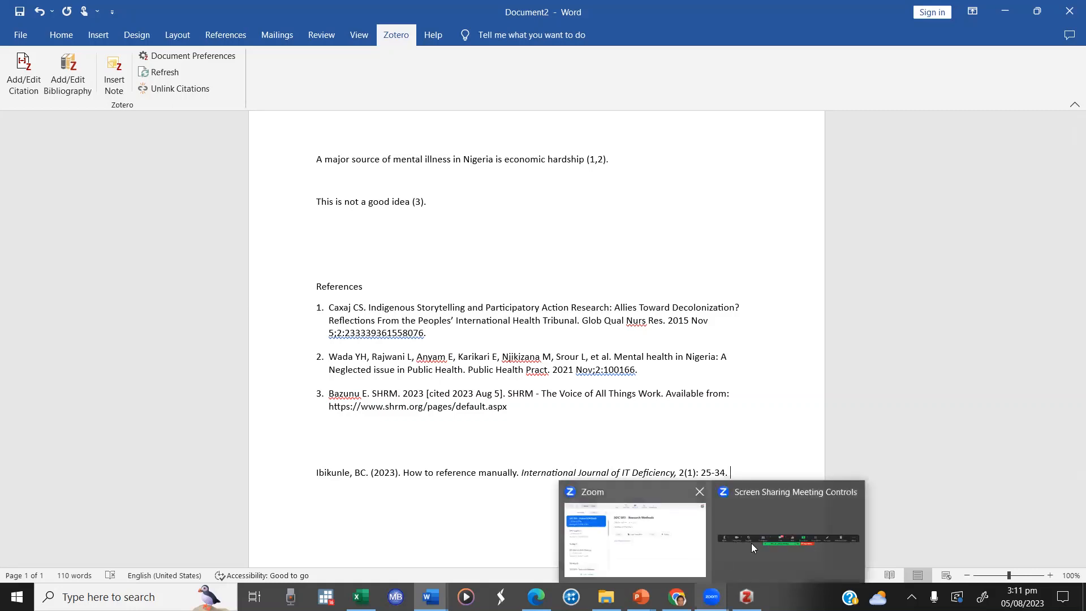
click(769, 515)
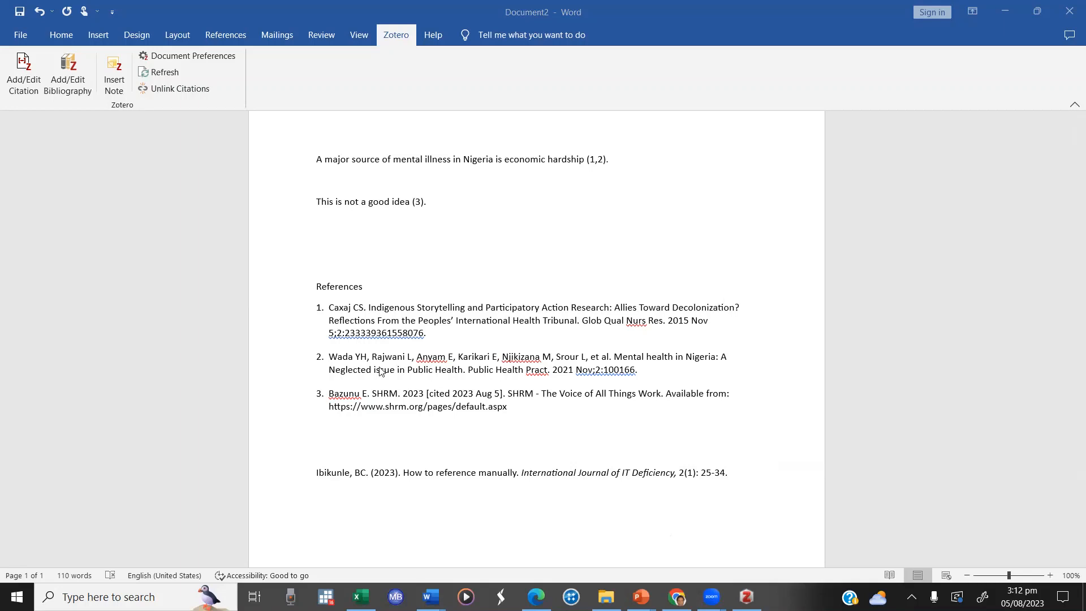
triple_click(327, 412)
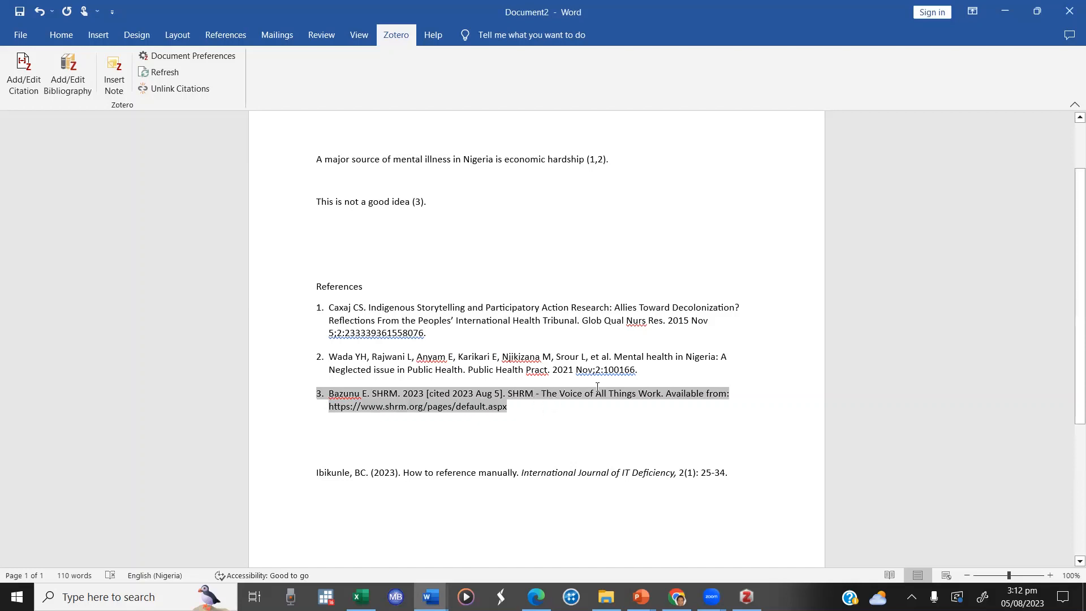
click(659, 368)
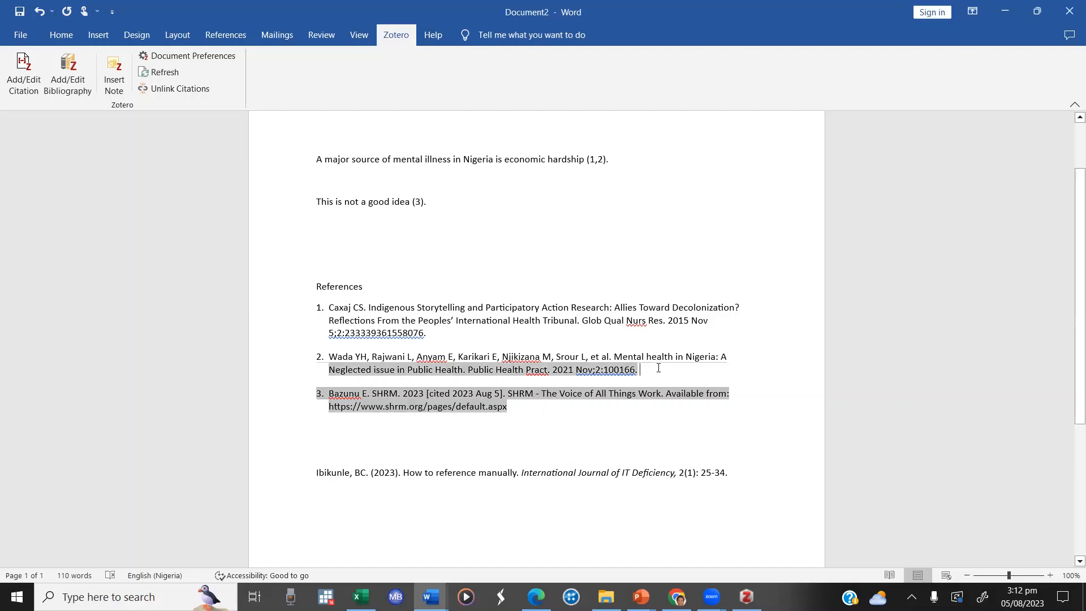
click(571, 472)
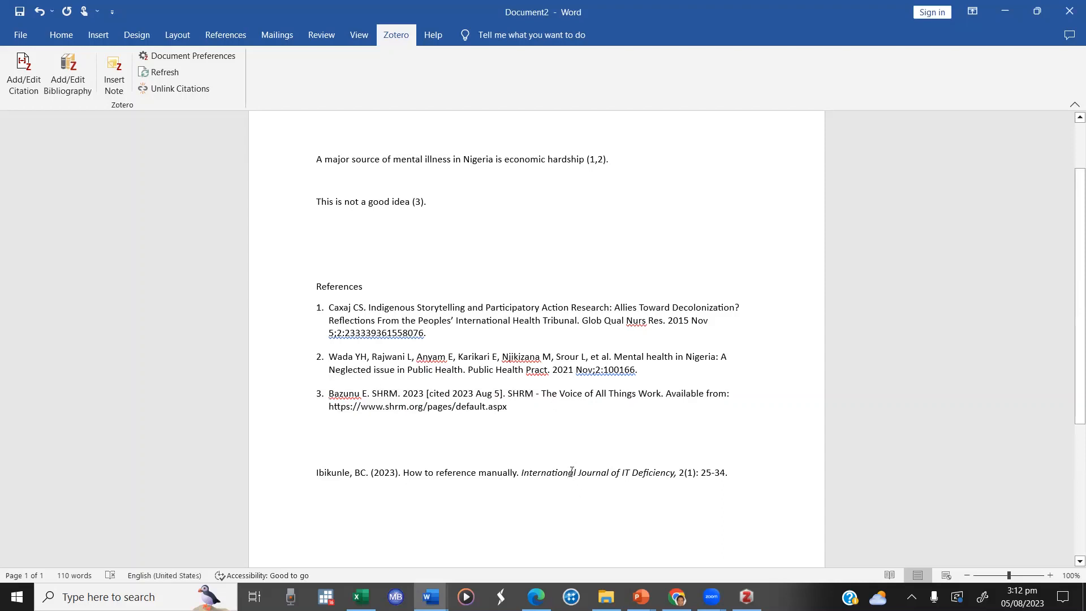